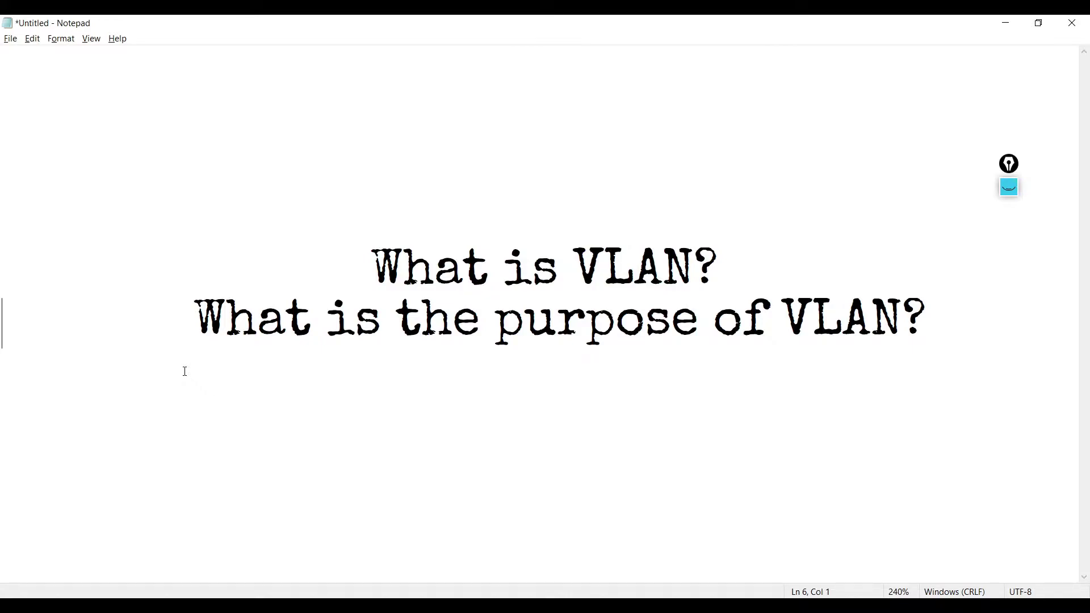
Leave the Notepad VLAN questions for the Packet Tracer two-switch topology window
key("alt+Tab")
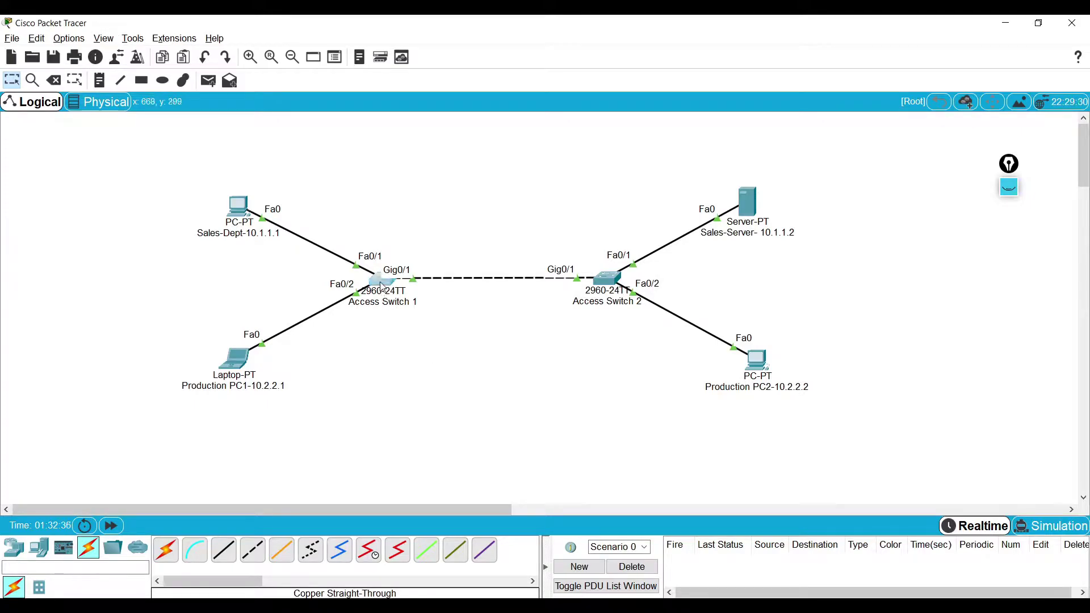
left_click(383, 287)
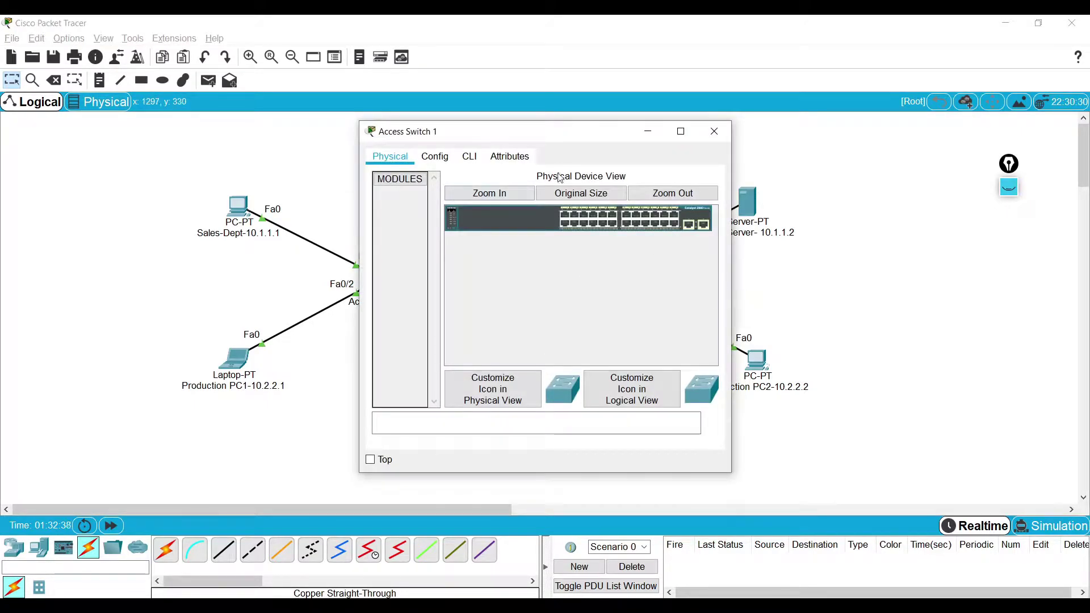
left_click(489, 193)
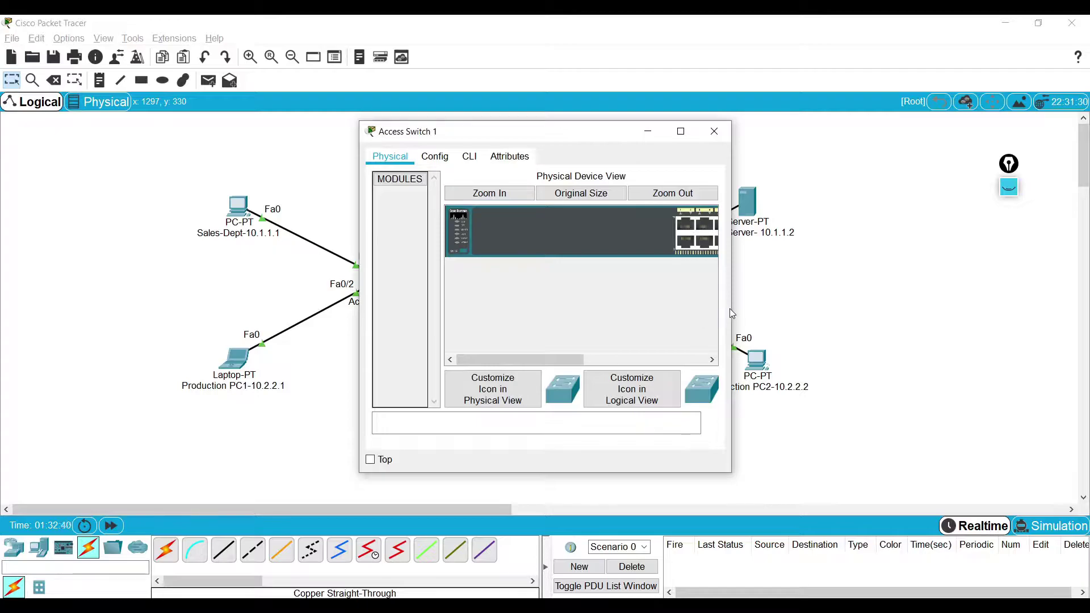
left_click_drag(732, 304, 1087, 305)
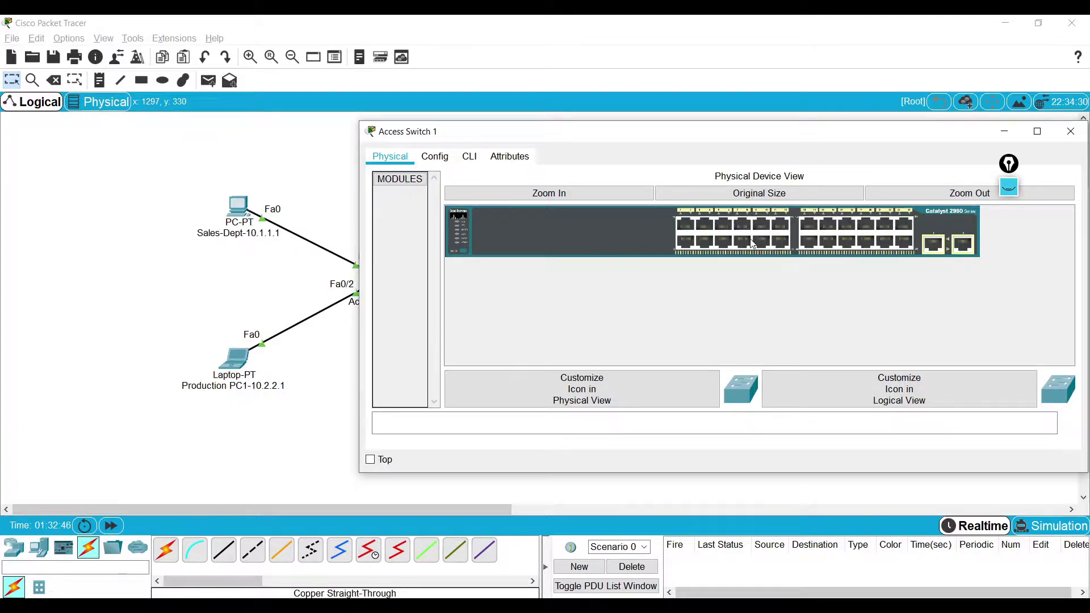
left_click(1071, 131)
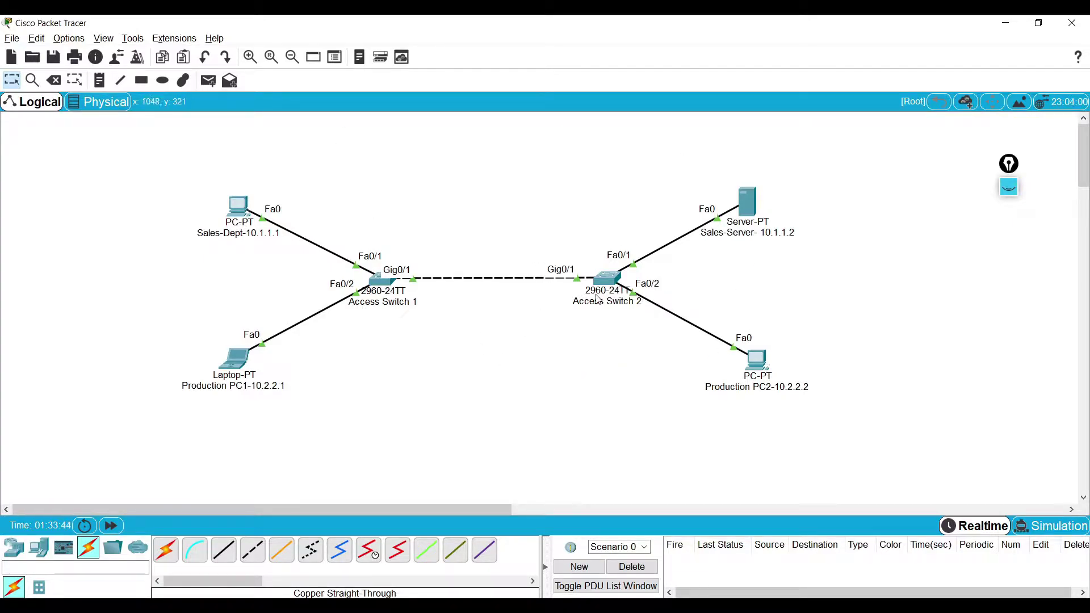
key("ctrl+shift+h")
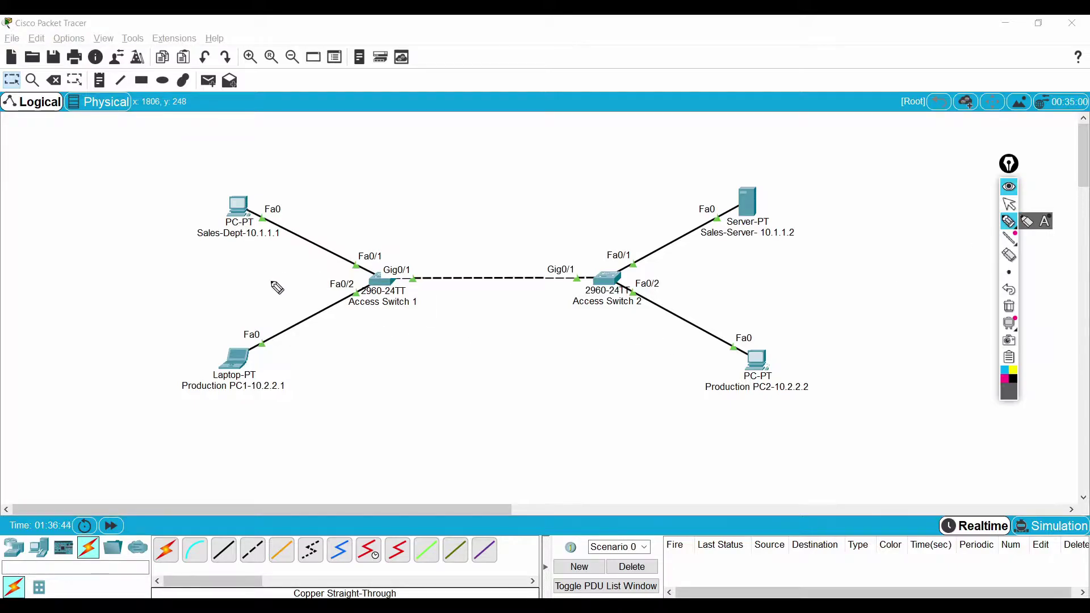
mouse_move(231, 224)
left_mouse_down()
mouse_move(255, 237)
mouse_move(272, 294)
mouse_move(253, 342)
mouse_move(249, 329)
mouse_move(261, 346)
mouse_move(232, 248)
mouse_move(258, 223)
left_mouse_up()
mouse_move(277, 265)
left_mouse_down()
mouse_move(262, 287)
mouse_move(287, 282)
left_mouse_up()
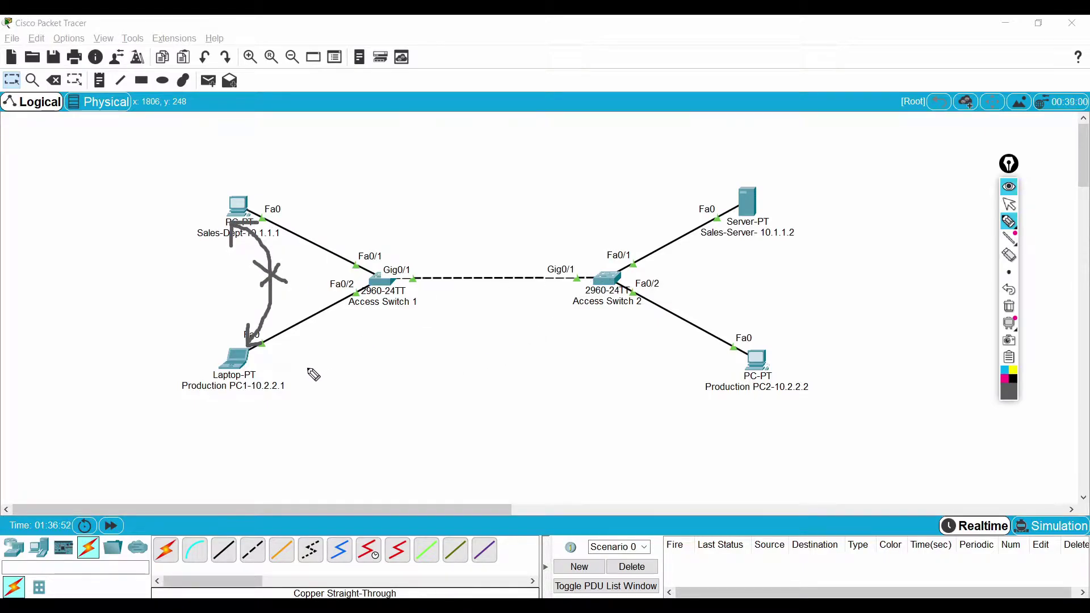
key("Escape")
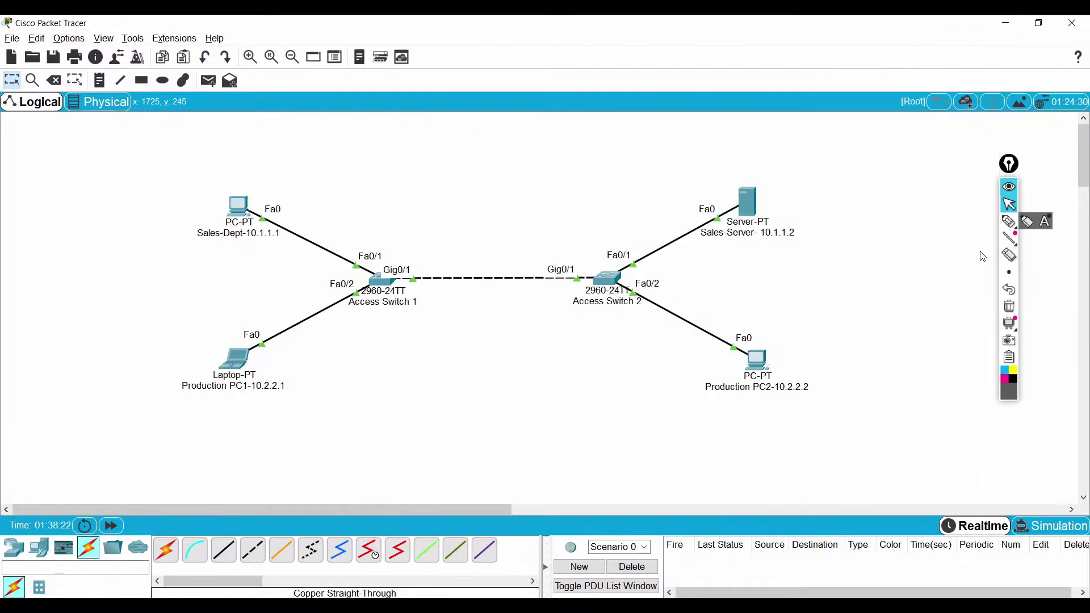
left_click(1009, 221)
mouse_move(182, 181)
left_mouse_down()
mouse_move(489, 180)
mouse_move(816, 208)
mouse_move(762, 254)
mouse_move(334, 275)
mouse_move(137, 237)
mouse_move(141, 193)
mouse_move(237, 182)
left_mouse_up()
mouse_move(191, 319)
left_mouse_down()
mouse_move(420, 309)
mouse_move(670, 322)
mouse_move(788, 338)
mouse_move(806, 379)
mouse_move(764, 410)
mouse_move(424, 419)
mouse_move(167, 404)
mouse_move(137, 361)
mouse_move(197, 319)
left_mouse_up()
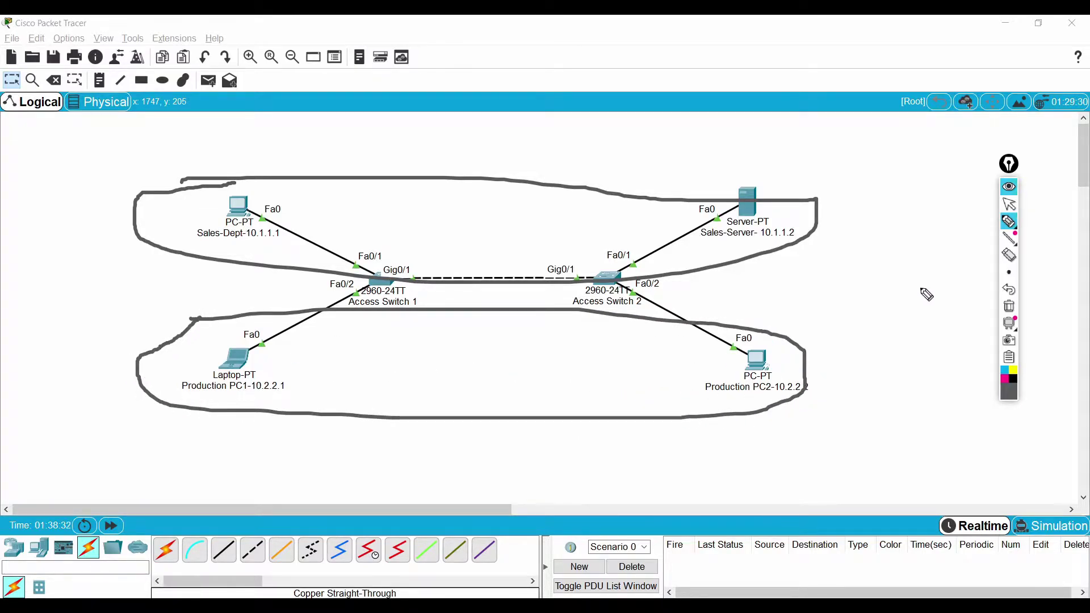
left_click(1010, 205)
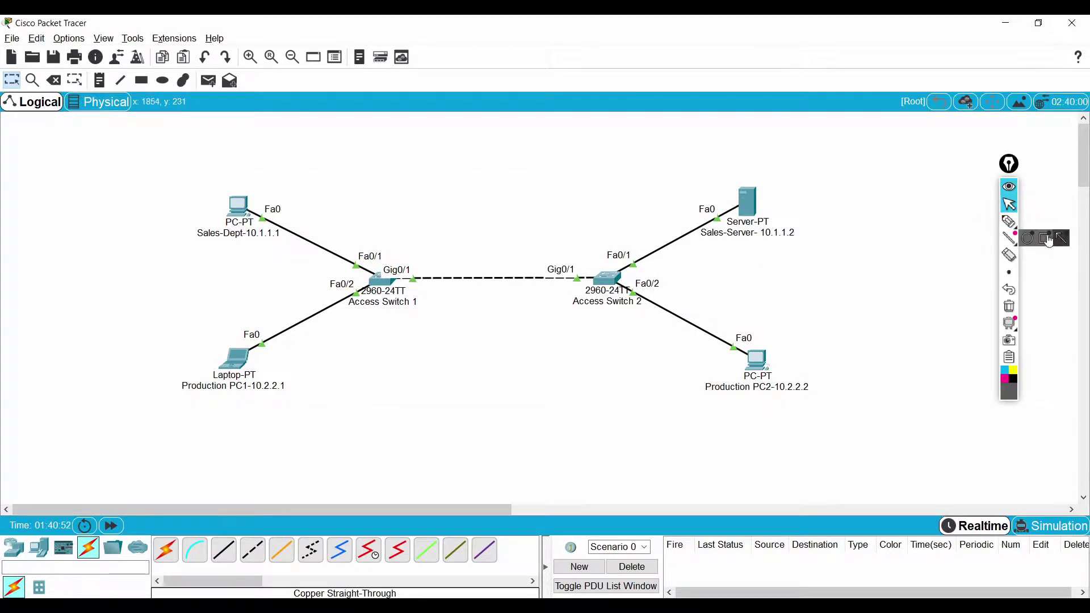
left_click(1008, 221)
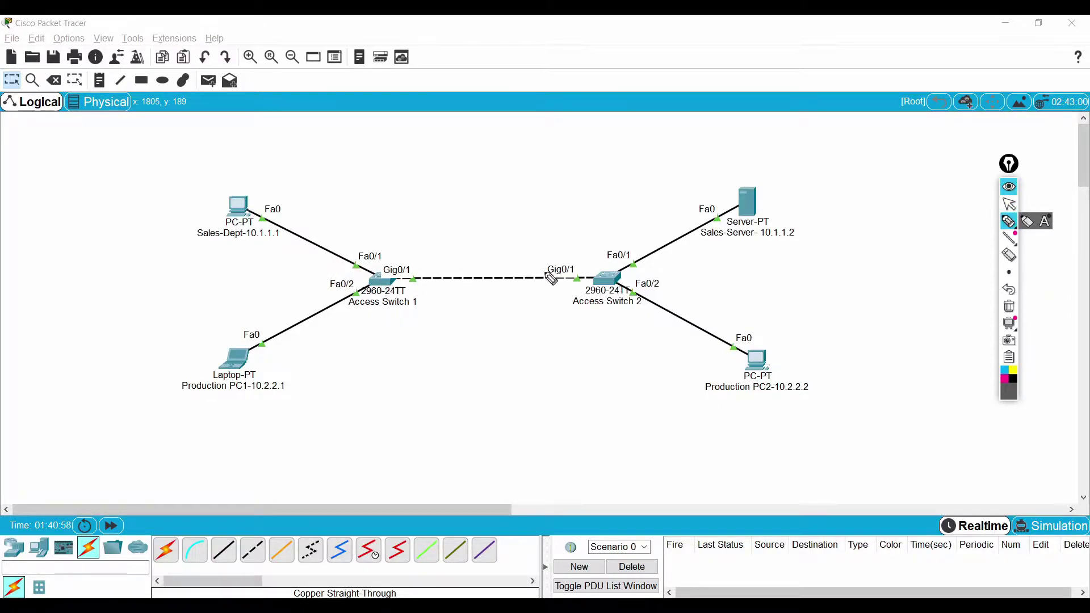
mouse_move(343, 259)
left_mouse_down()
mouse_move(362, 247)
mouse_move(390, 253)
mouse_move(361, 280)
mouse_move(349, 255)
left_mouse_up()
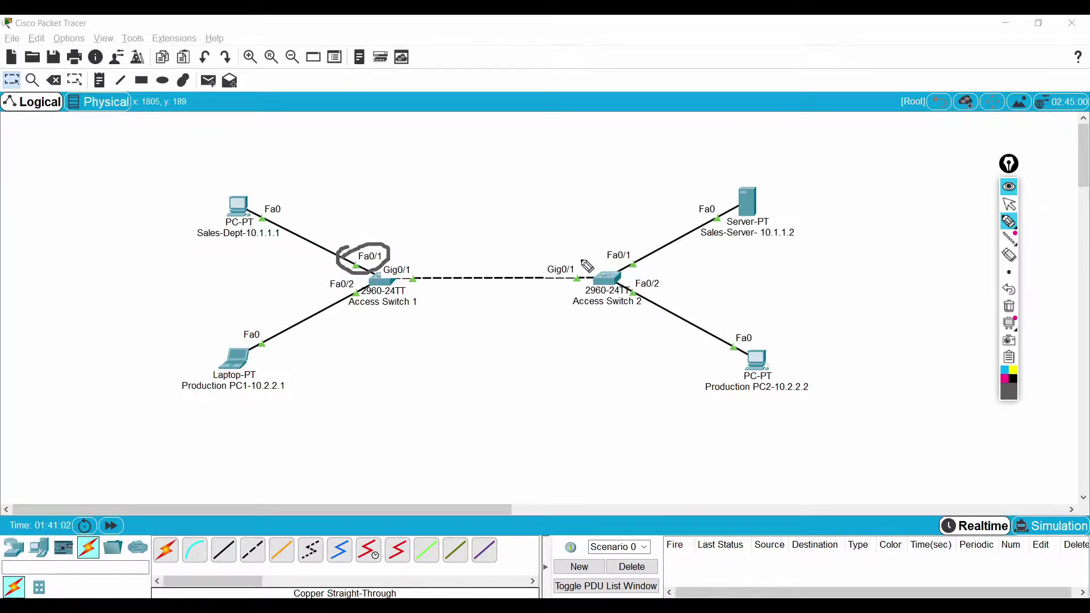
mouse_move(608, 251)
left_mouse_down()
mouse_move(655, 260)
mouse_move(636, 274)
mouse_move(606, 271)
mouse_move(617, 245)
left_mouse_up()
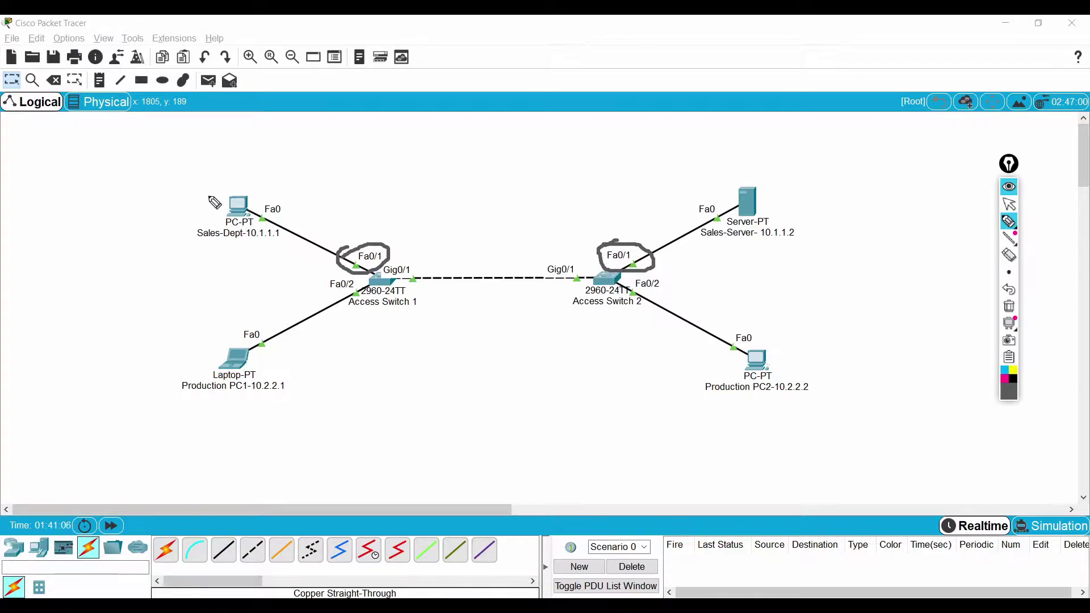
mouse_move(200, 188)
left_mouse_down()
mouse_move(291, 157)
mouse_move(673, 136)
mouse_move(821, 184)
mouse_move(809, 245)
mouse_move(392, 264)
mouse_move(231, 252)
mouse_move(204, 217)
mouse_move(228, 181)
left_mouse_up()
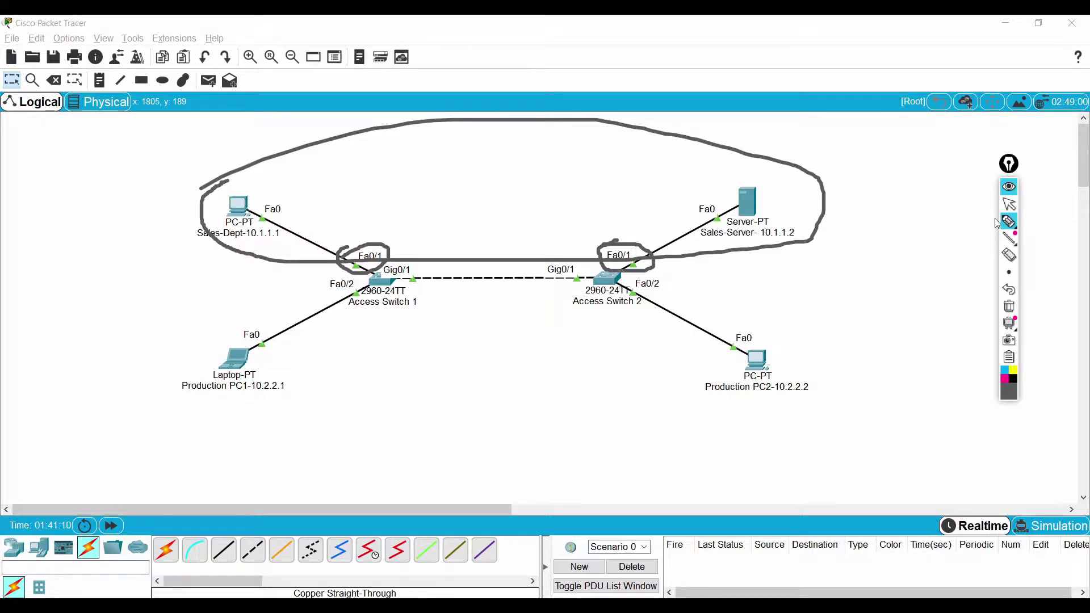
left_click(1009, 204)
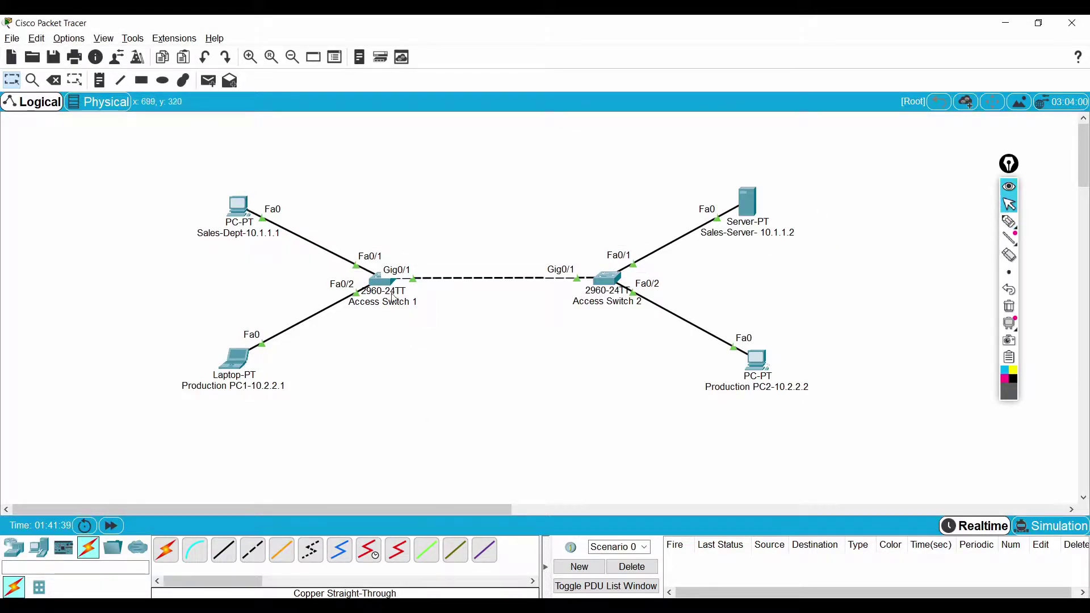
Open Access Switch 1's CLI tab in a widened window and start the console session
left_click(375, 278)
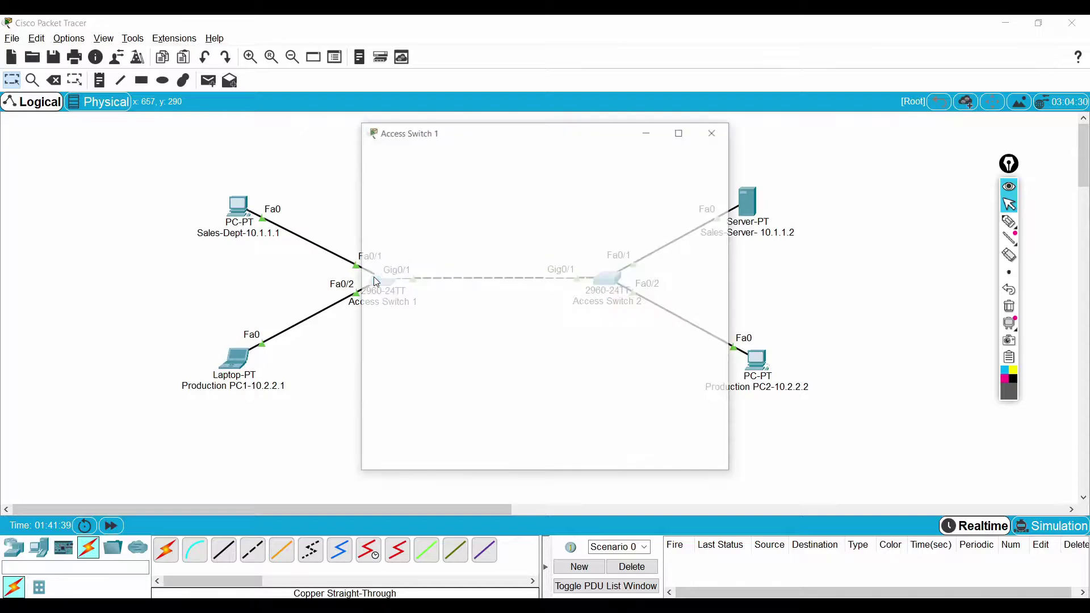
left_click(482, 159)
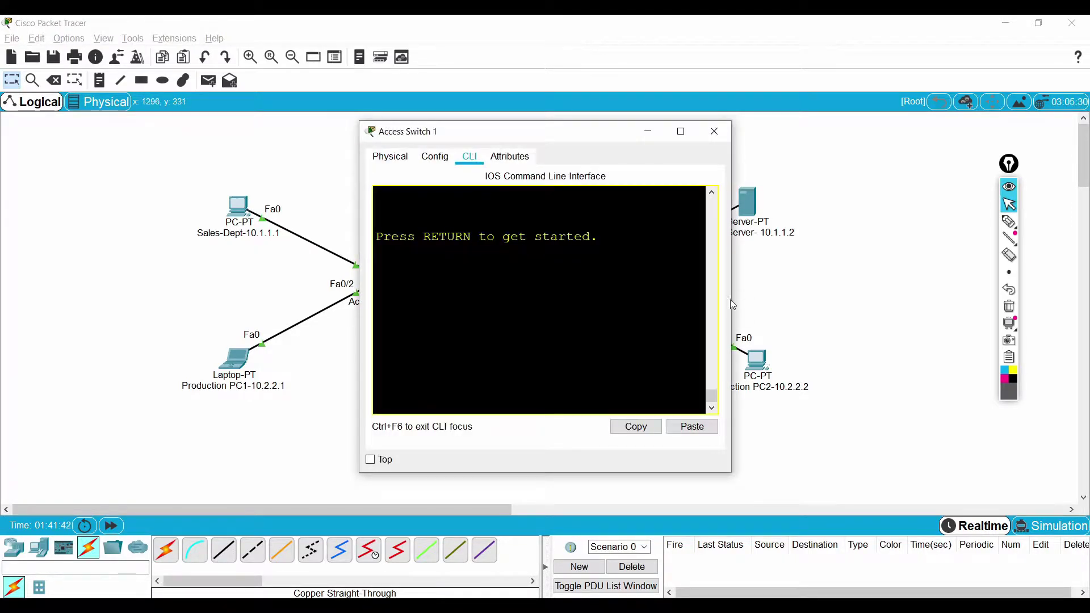
left_click_drag(731, 299, 995, 298)
key("Return")
Enter privileged mode with en and run show vlan brief, confirming every port sits in VLAN 1
key("Return")
key("Return")
type("en")
key("Return")
key("Return")
key("Return")
key("Return")
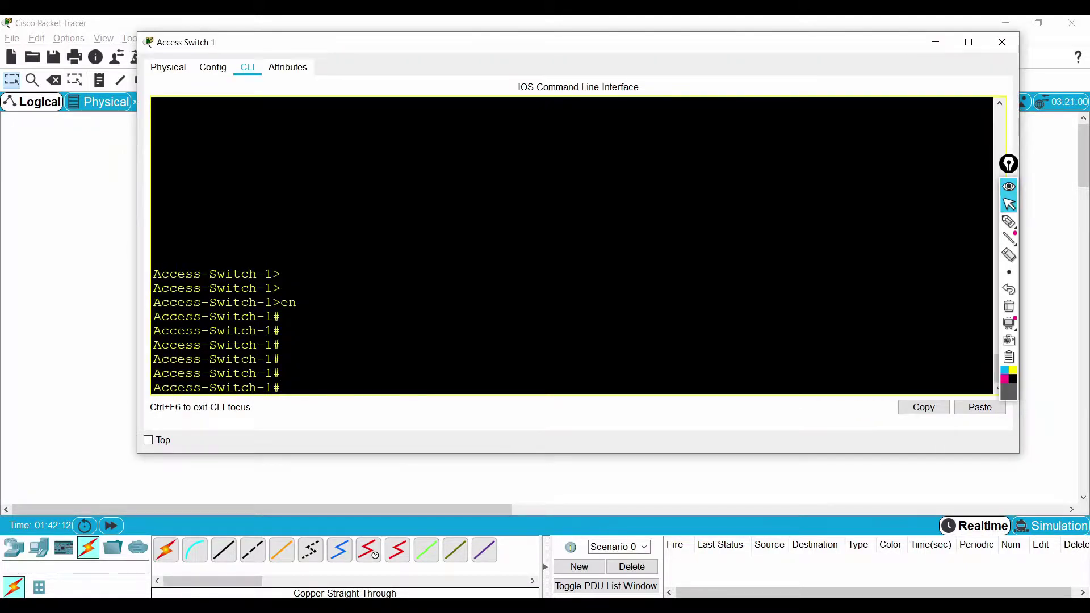
type("show vla")
key("Tab")
type("bri")
key("Tab")
key("Return")
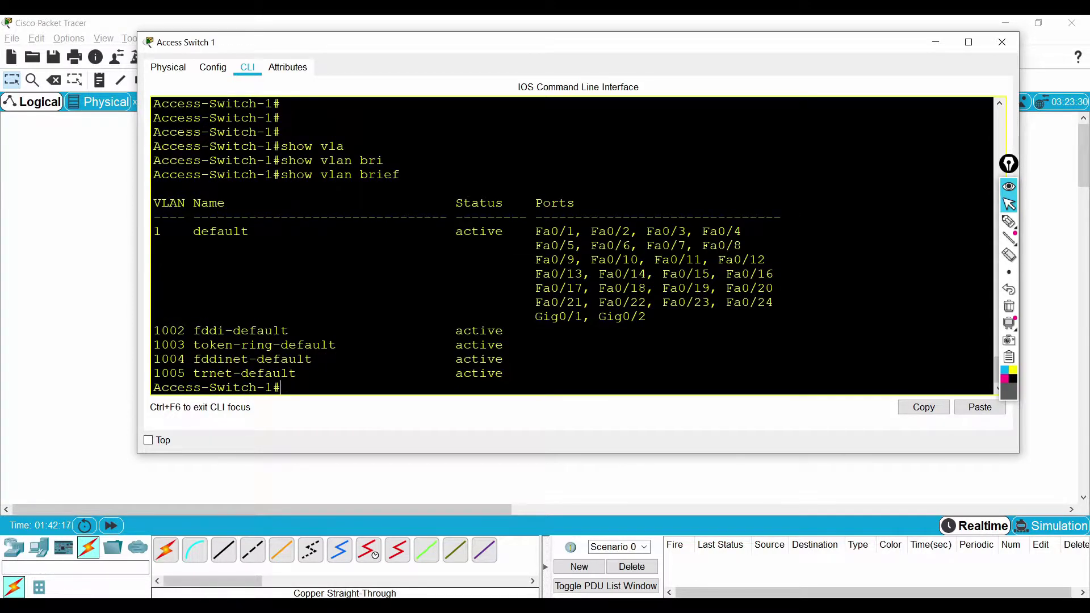
left_click_drag(534, 231, 646, 317)
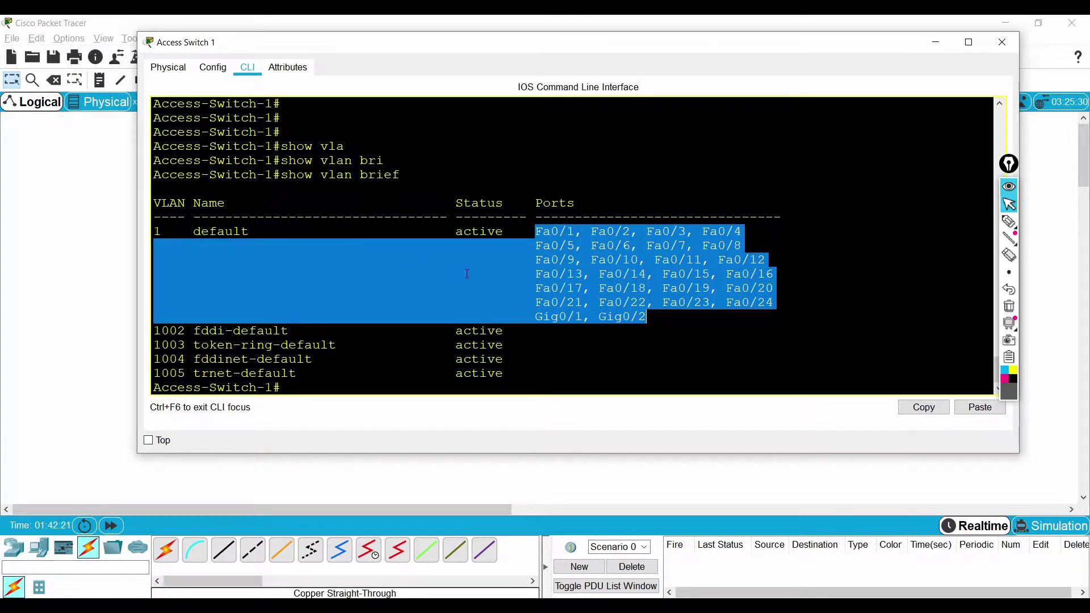
left_click(249, 260)
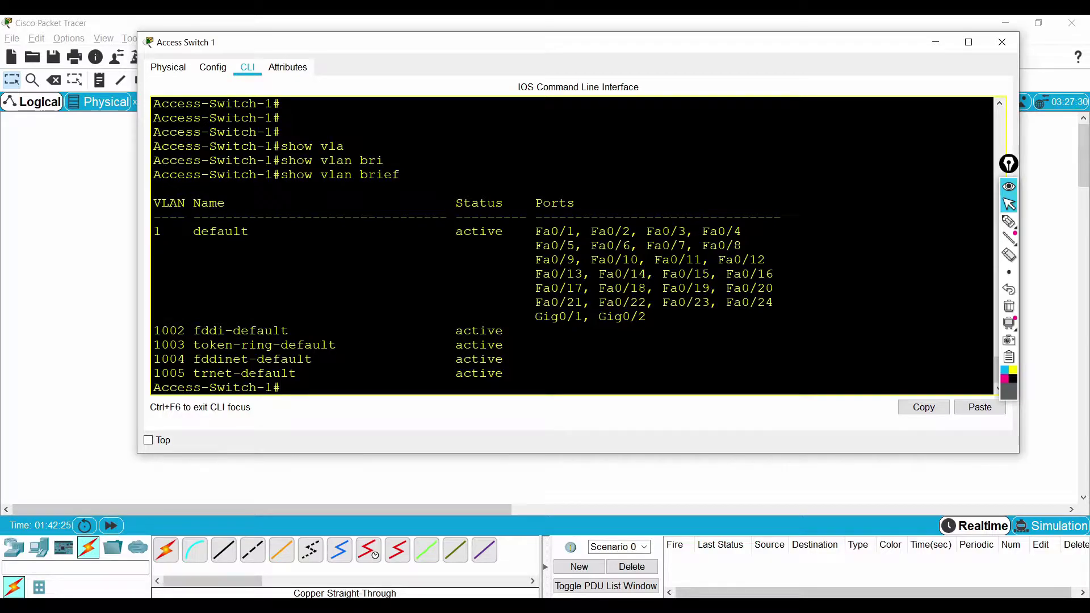
In global configuration, create VLAN 2 and name it SALES-LAN
key("Return")
key("Return")
type("conf t")
key("Return")
key("Return")
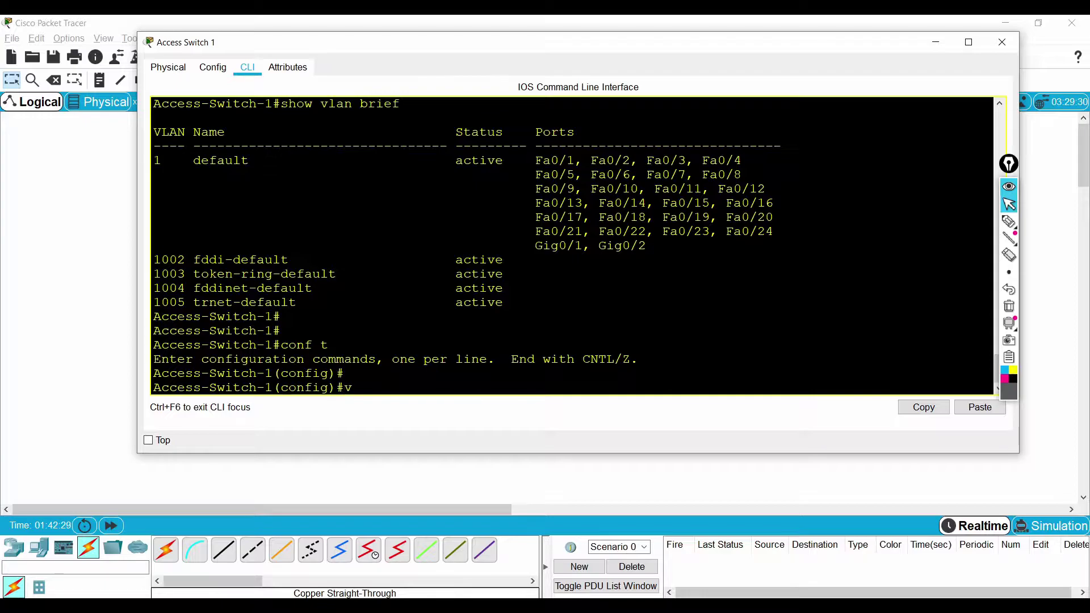
type("vla")
key("Tab")
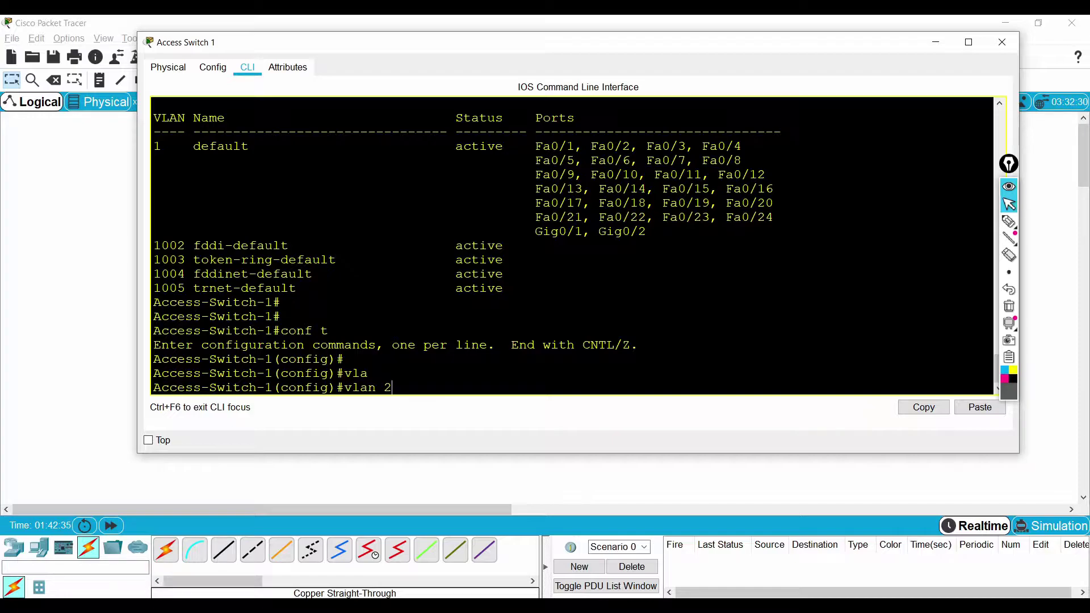
key("Return")
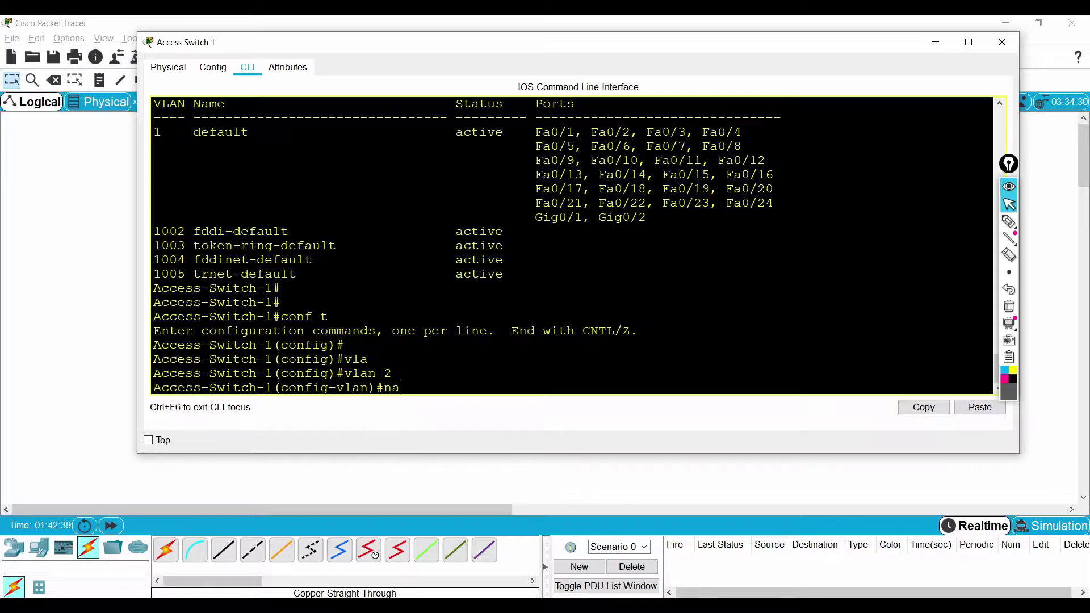
type("nam")
key("Tab")
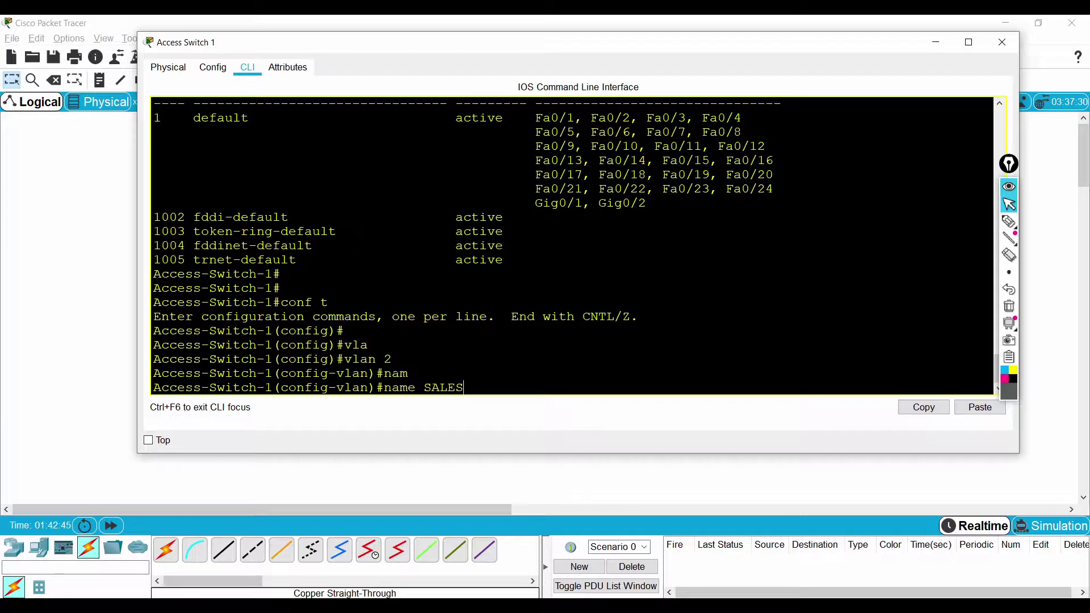
type("SALES-LAN")
key("Return")
Leave the VLAN submode and configuration mode, then run show vlan brief
type("end")
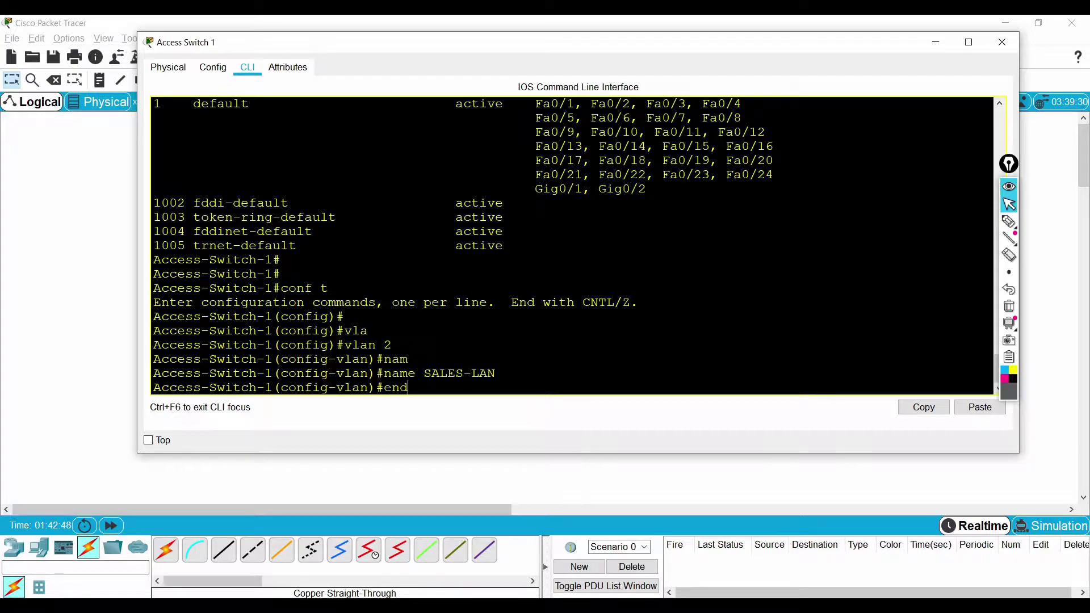
key("Return")
key("Return")
key("Return")
key("Return")
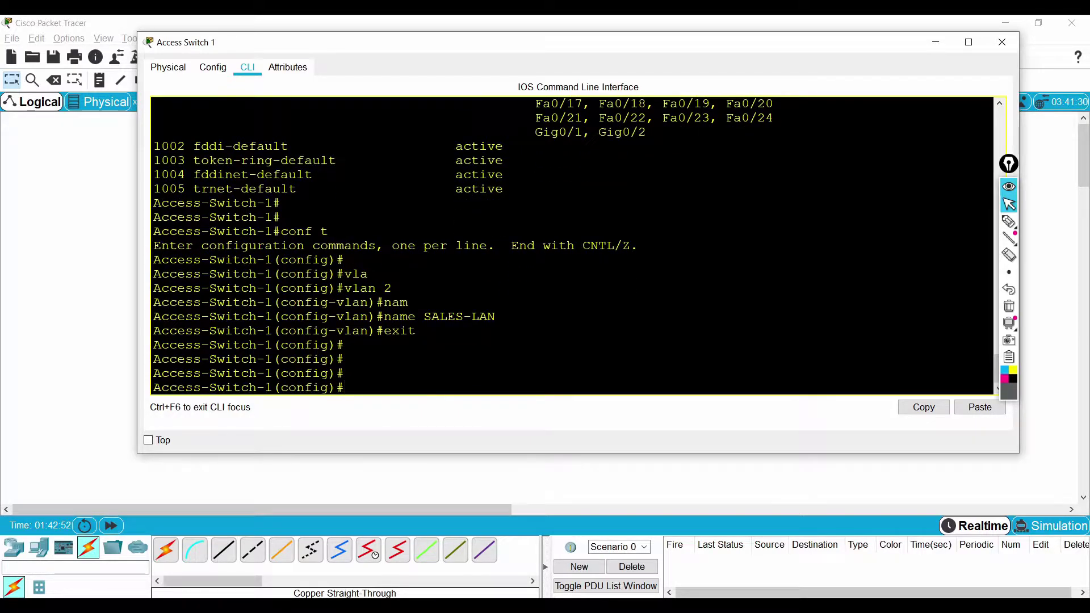
type("exit")
key("Return")
key("Return")
type("sh")
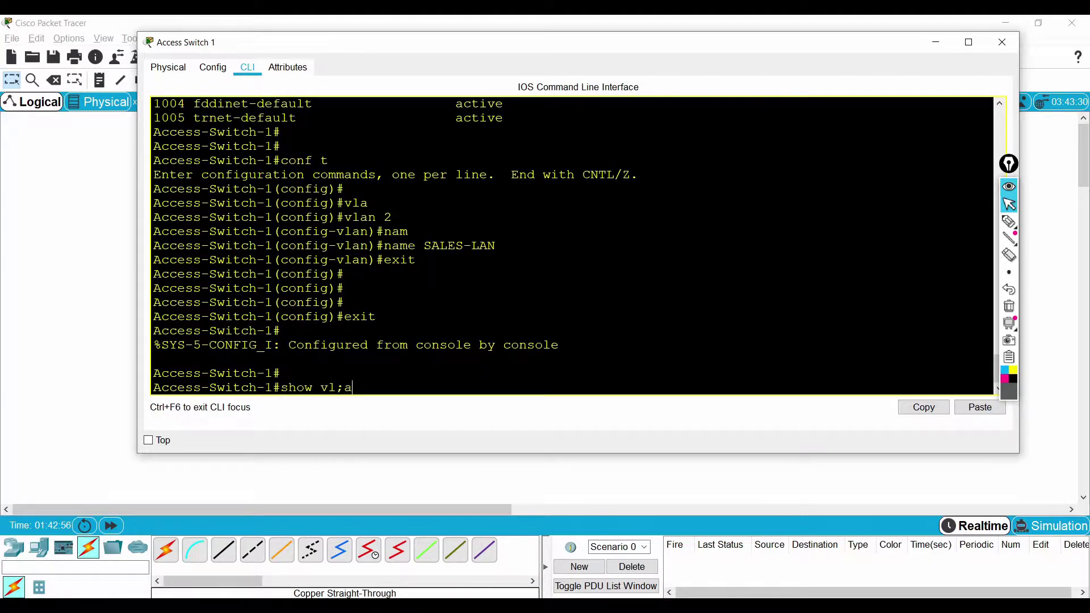
type("ow vlla")
key("Tab")
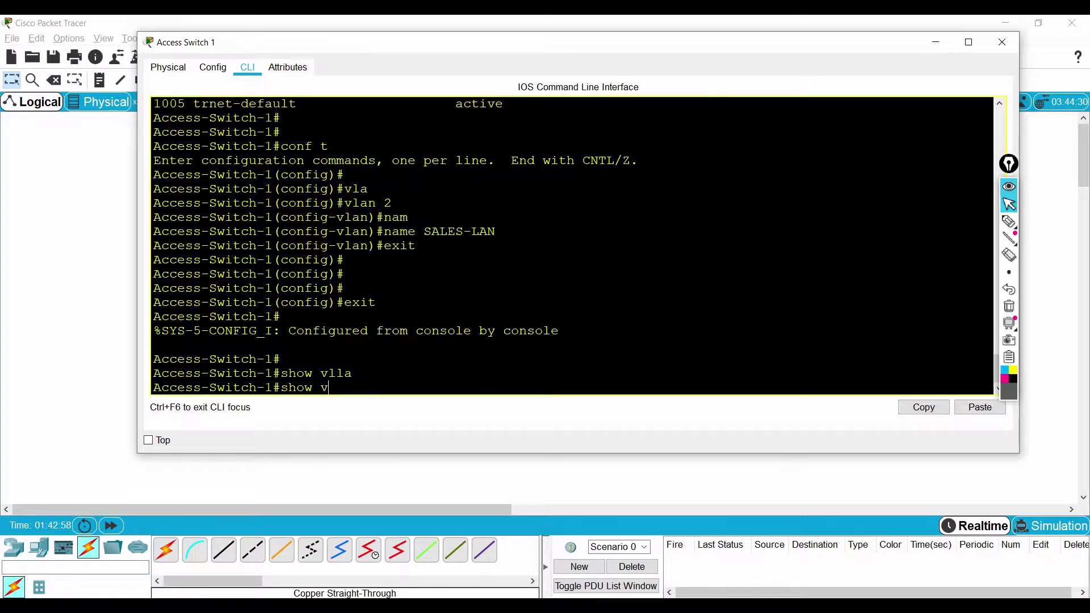
key("Tab")
type("bri")
key("Tab")
key("Return")
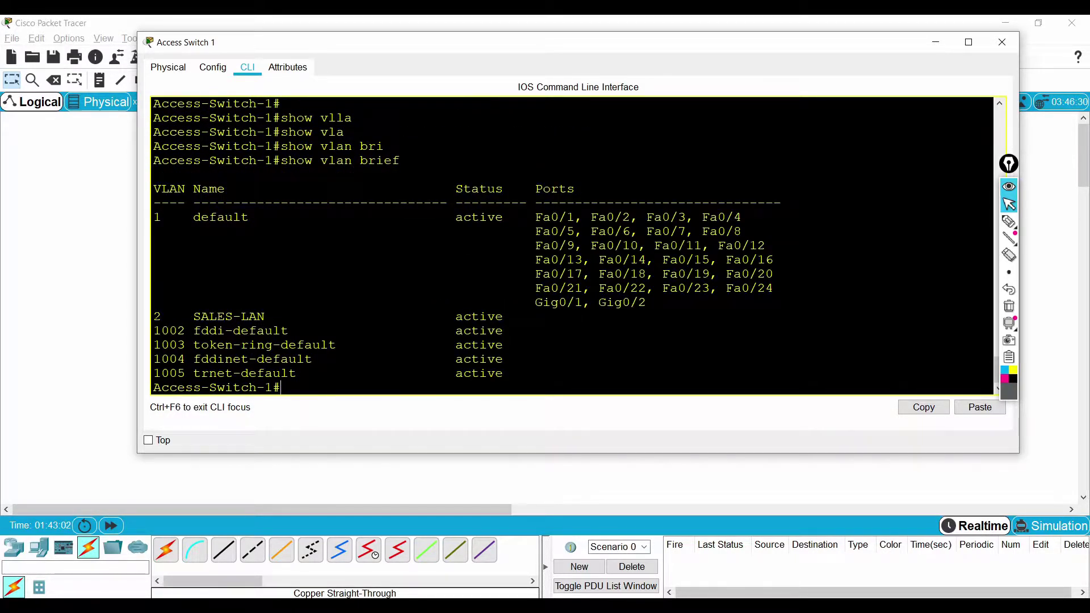
Confirm the new SALES-LAN entry in the listing and close the switch window
left_click_drag(154, 316, 265, 316)
left_click(297, 373)
key("Return")
key("Return")
key("alt+F4")
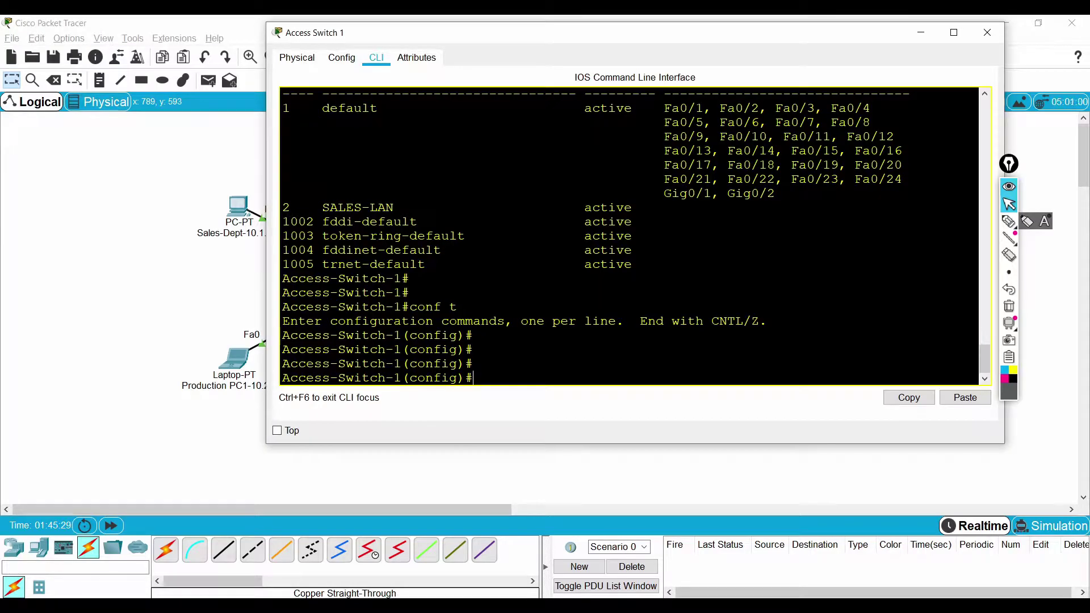
Enter interface configuration for FastEthernet 0/1 on Access Switch 1
key("Return")
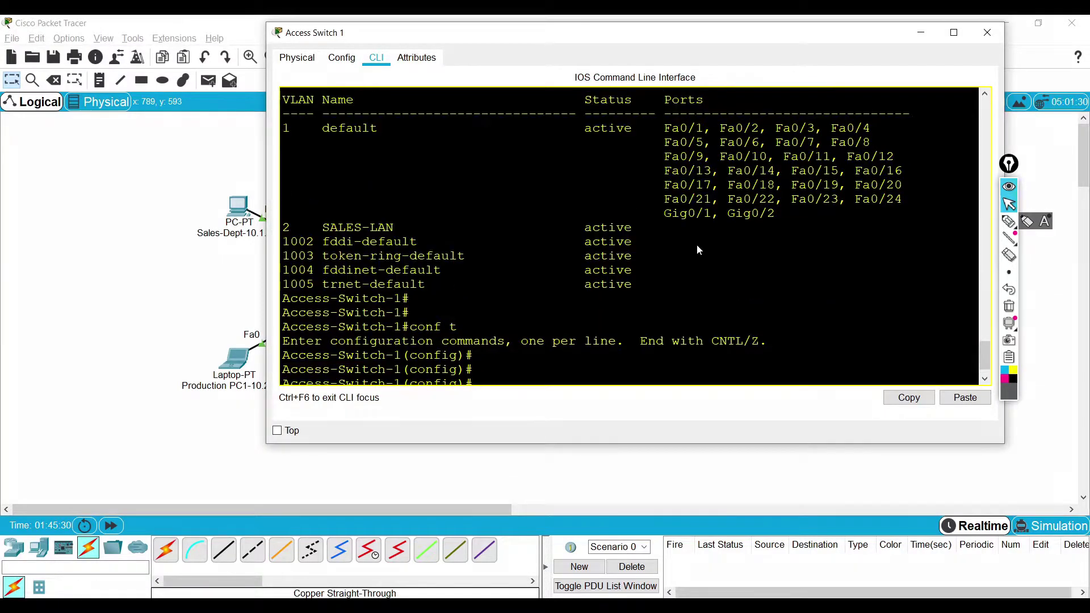
left_click_drag(664, 129, 704, 130)
key("Return")
key("Return")
key("Return")
key("Return")
type("inter")
key("Tab")
type("Fa")
key("Tab")
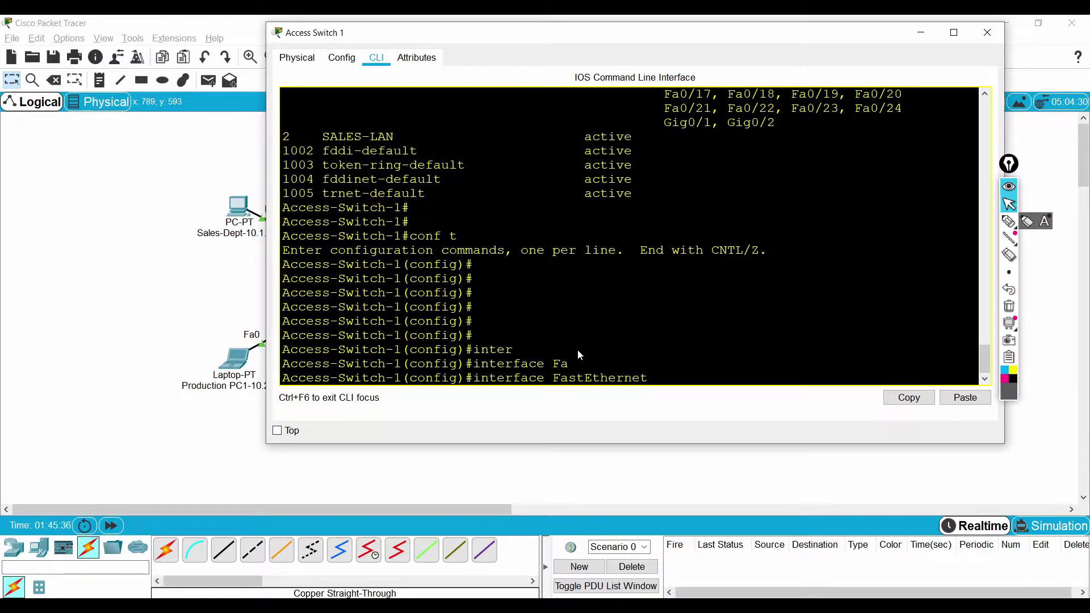
type("0/")
type("1")
key("Return")
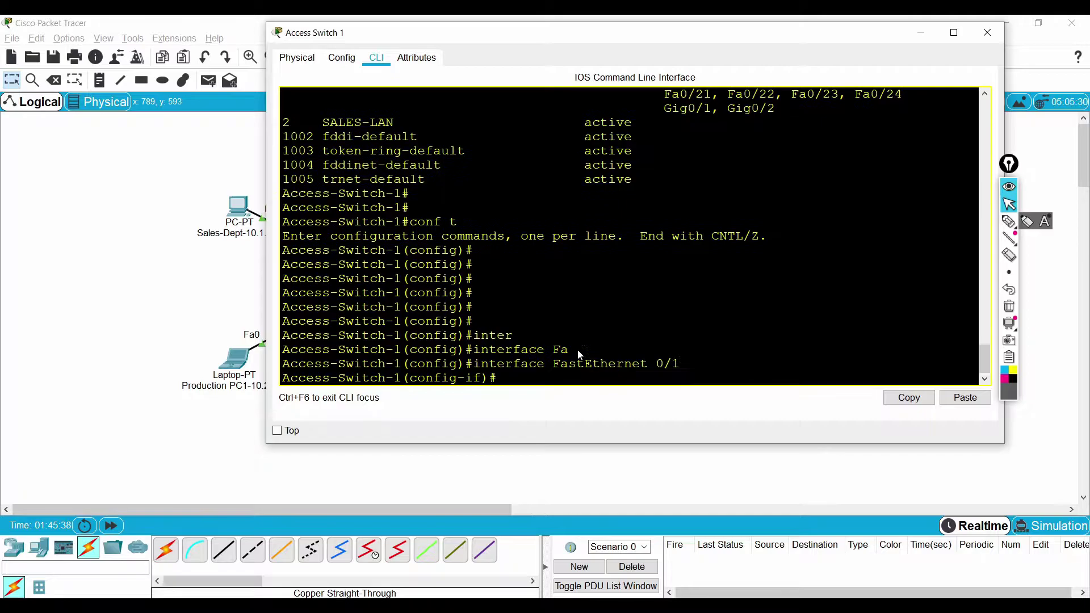
Set Fa0/1 to switchport mode access
key("Return")
key("Return")
type("swi")
key("Tab")
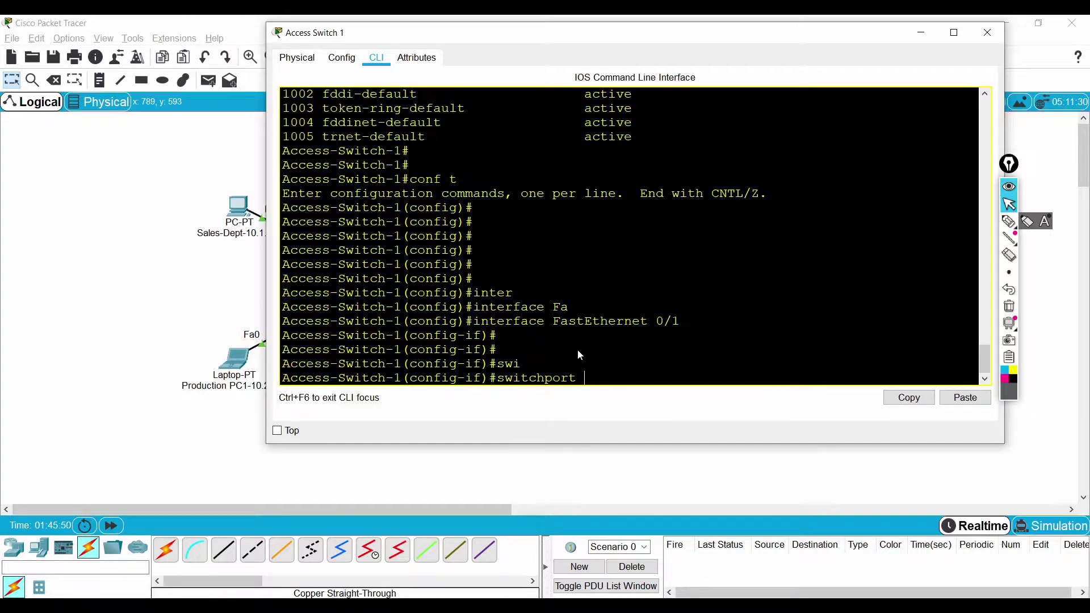
type("mo")
key("Tab")
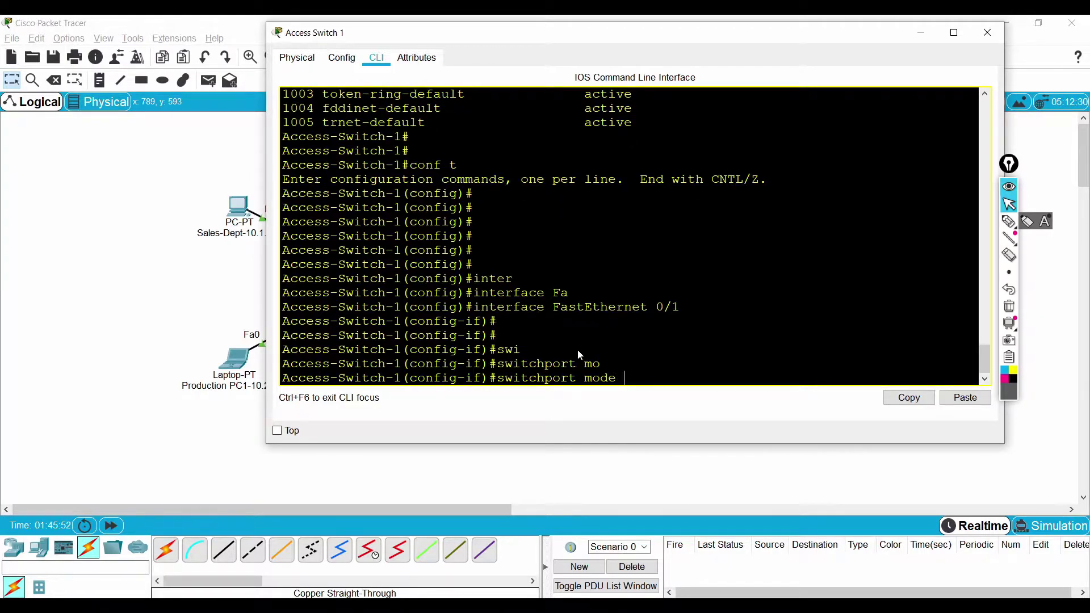
type("acc")
key("Tab")
key("Return")
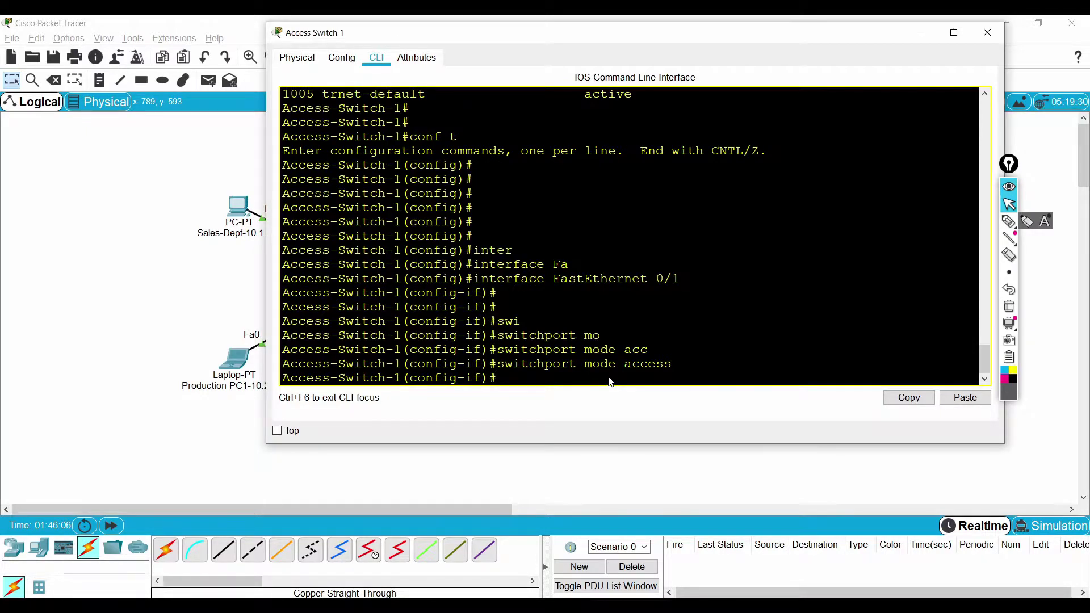
Assign Fa0/1 to VLAN 2 with switchport access vlan
type("wi")
key("Tab")
type("acc")
key("Tab")
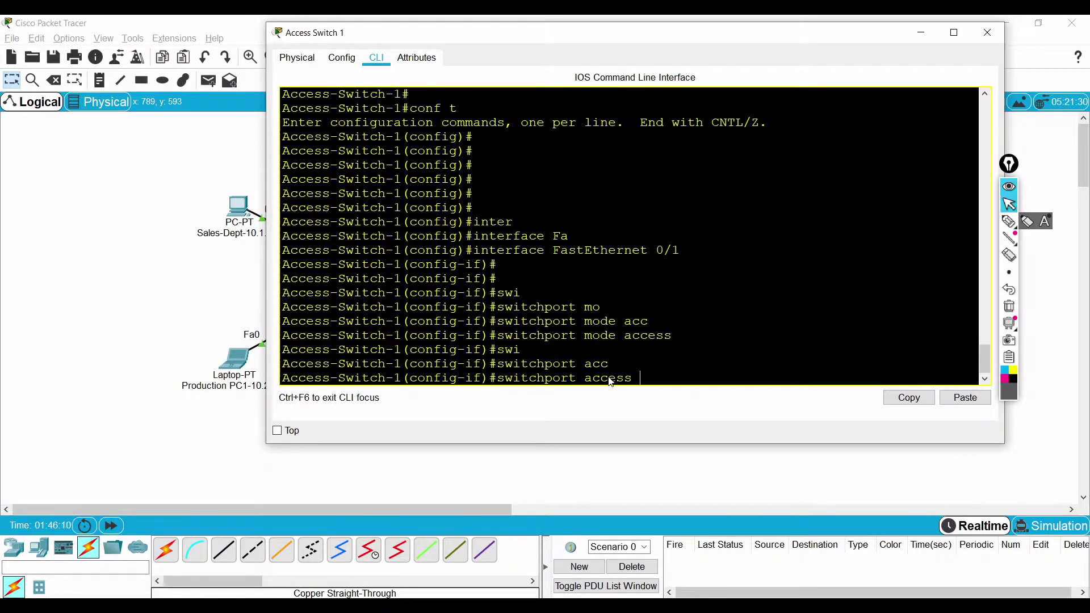
type("vl")
key("Tab")
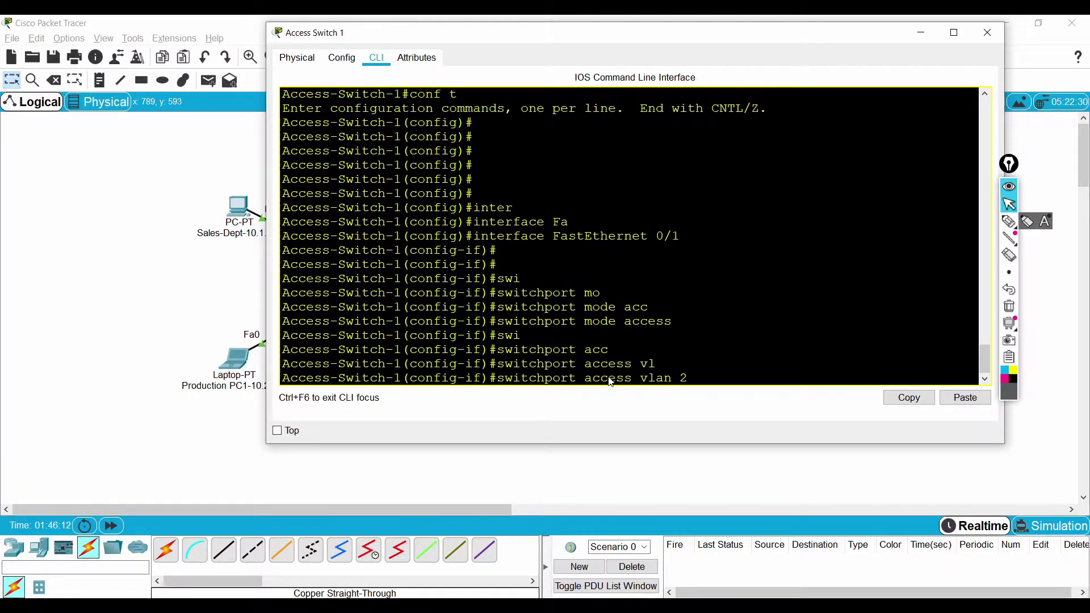
key("Return")
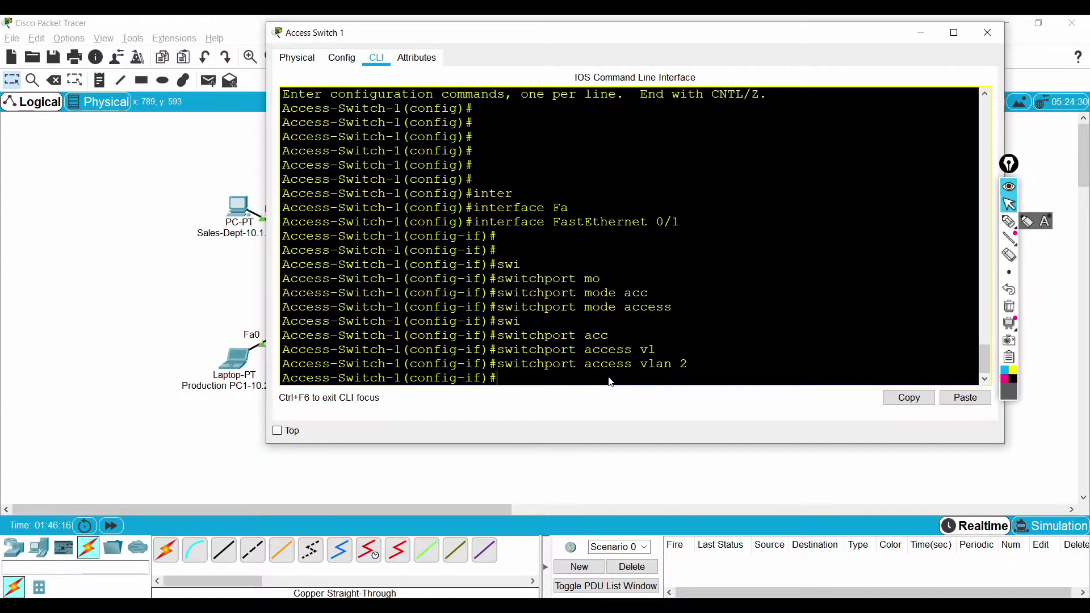
left_click_drag(552, 225, 673, 225)
left_click(637, 261)
Exit configuration mode, save with wr, and run show vlan brief
type("end")
key("Return")
key("Return")
type("wr")
key("Return")
key("Return")
type("show")
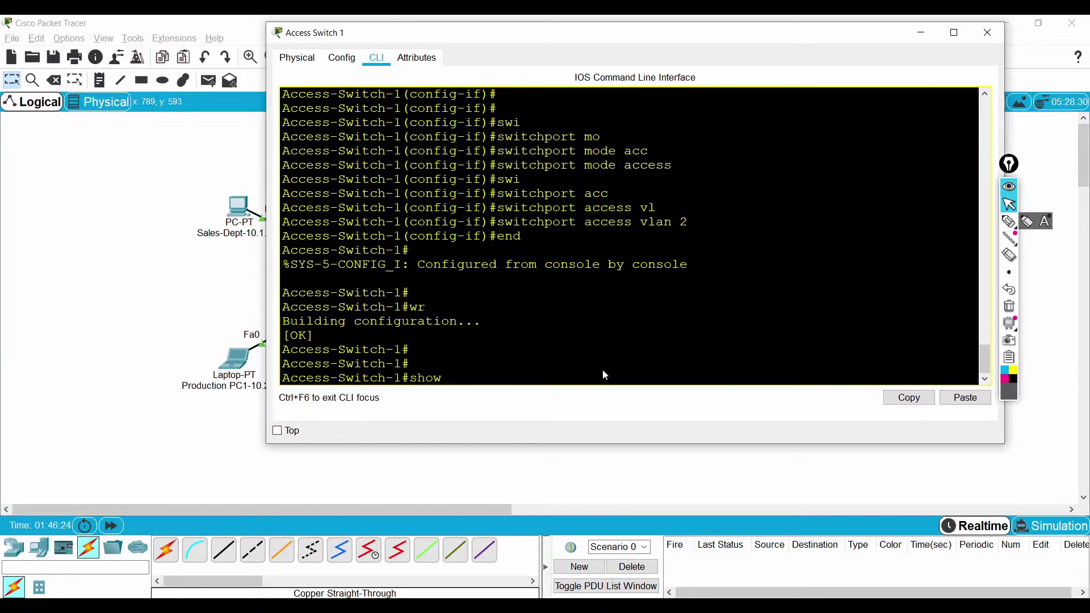
type(" vla")
key("Tab")
type("bri")
key("Tab")
key("Return")
Verify the VLAN 2 SALES-LAN row now lists port Fa0/1
left_click_drag(323, 307, 703, 310)
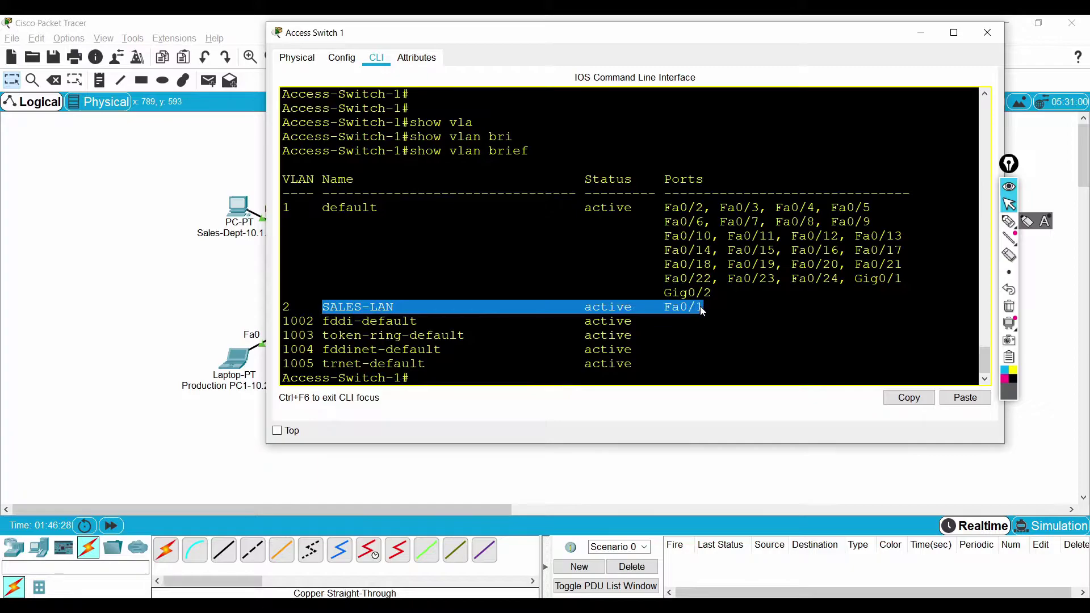
left_click(296, 314)
left_click_drag(285, 312, 393, 310)
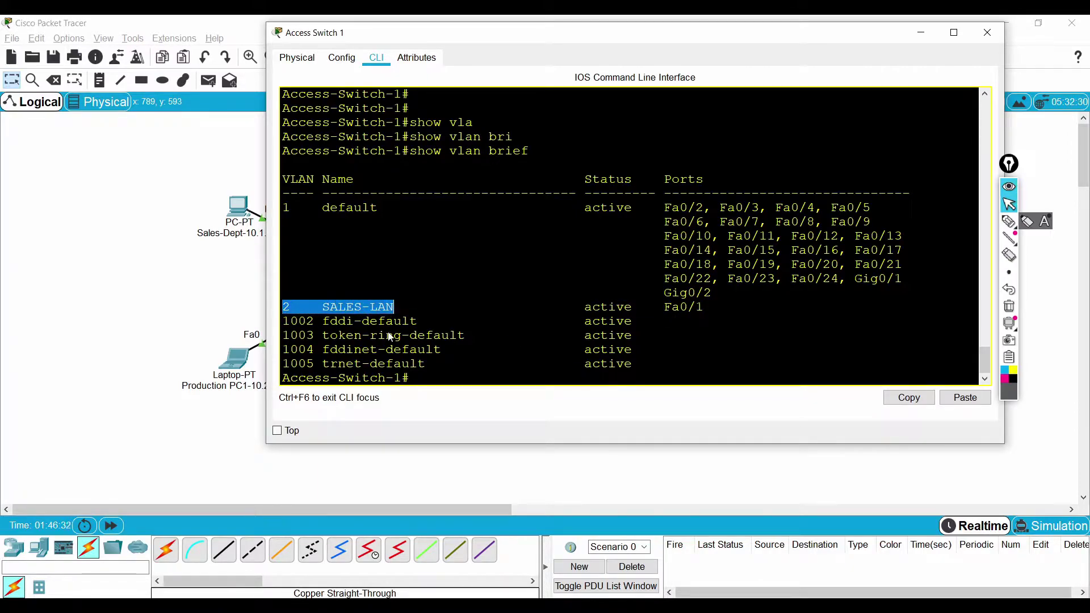
left_click(450, 380)
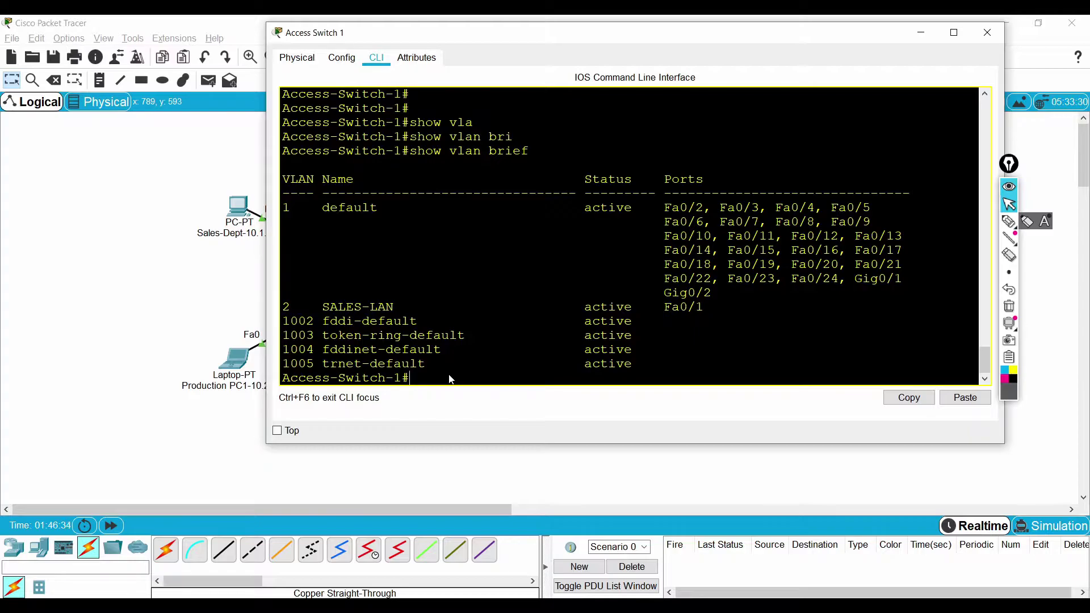
key("Return")
key("Return")
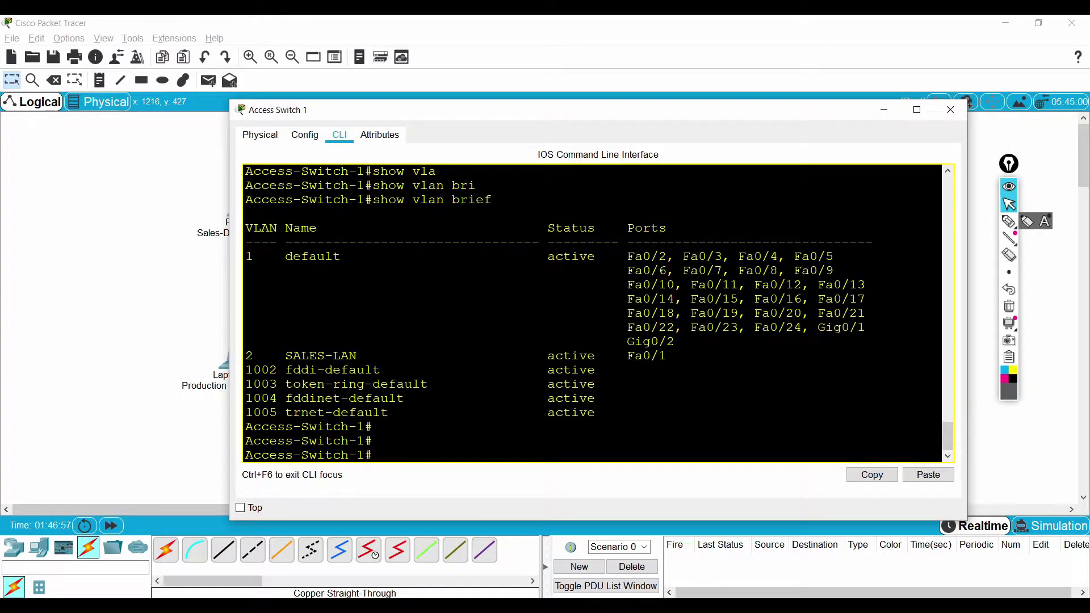
Close Switch 1 and check Access Switch 2's VLAN table, where Fa0/1 is in SALES-VLAN
left_click(951, 109)
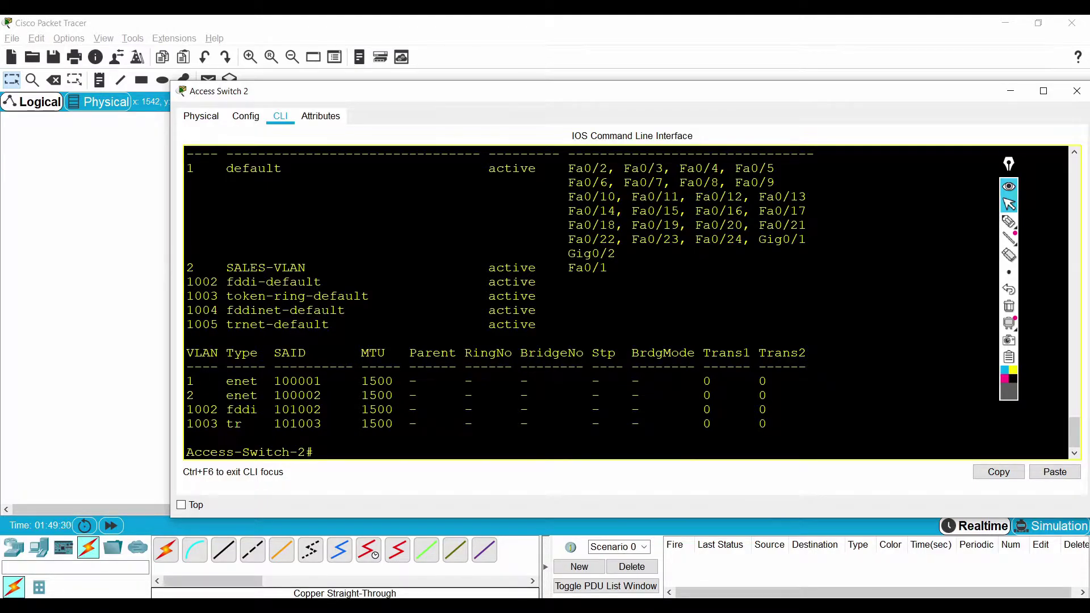
double_click(587, 267)
left_click_drag(226, 267, 305, 268)
left_click(305, 267)
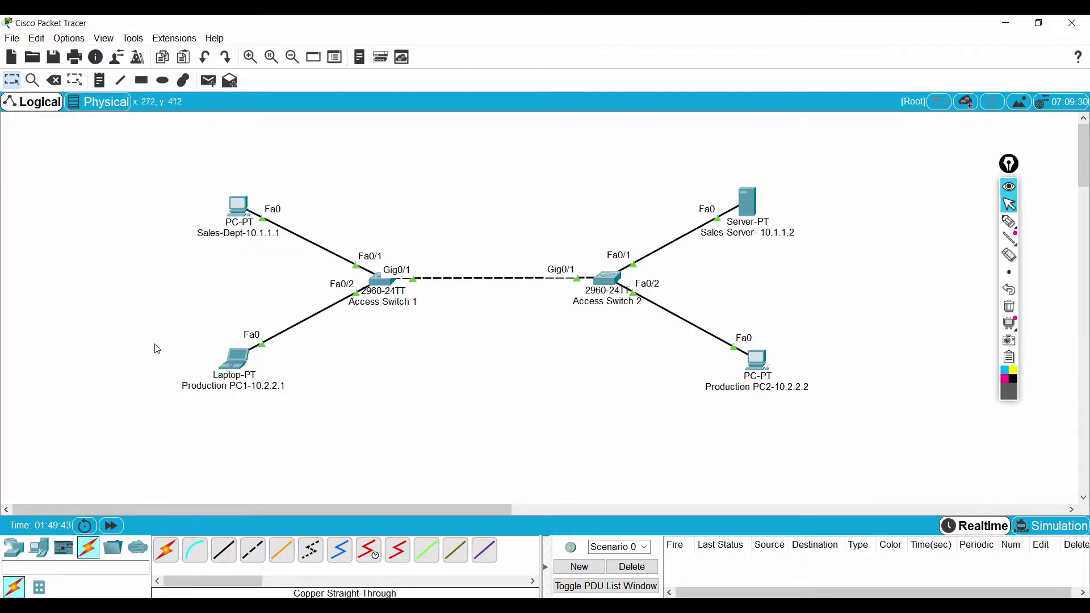
Review Access Switch 1's SALES-LAN and PRODUCTION-VLAN rows with Fa0/2, then close its window
left_click_drag(147, 327, 877, 409)
left_click(546, 430)
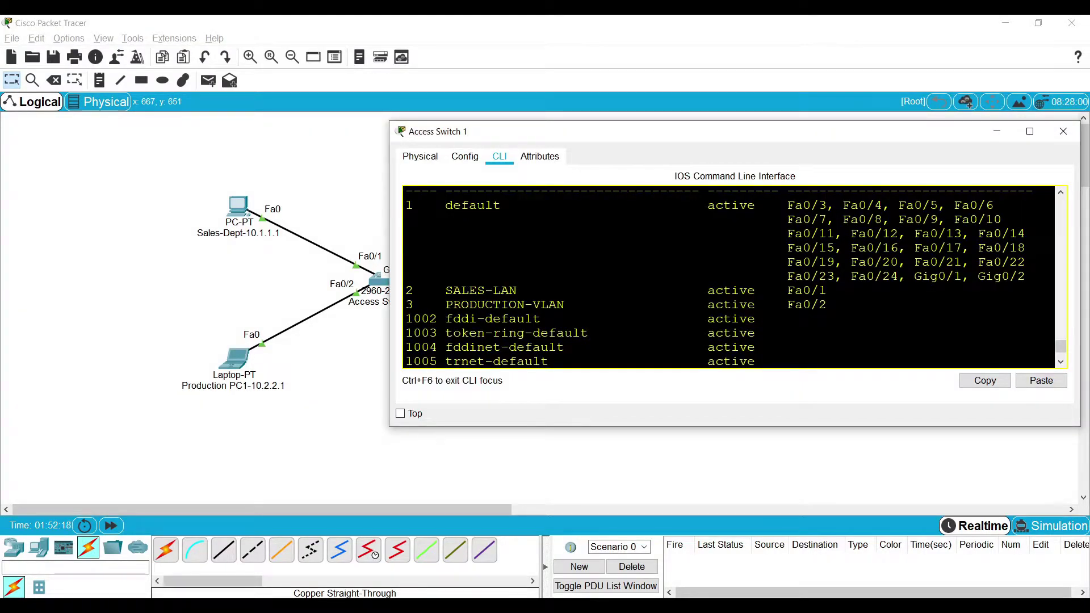
left_click_drag(447, 291, 827, 305)
left_click_drag(420, 277, 827, 305)
left_click(827, 305)
left_click(243, 216)
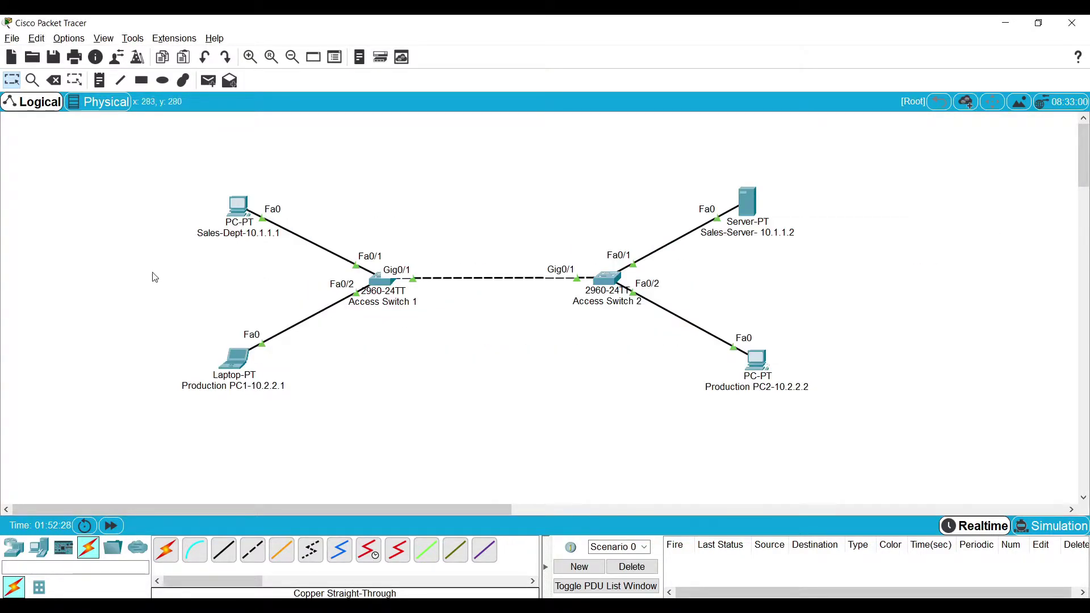
From the Sales-Dept PC's Command Prompt, ping 10.1.1.2, watch it time out, and close
left_click(250, 214)
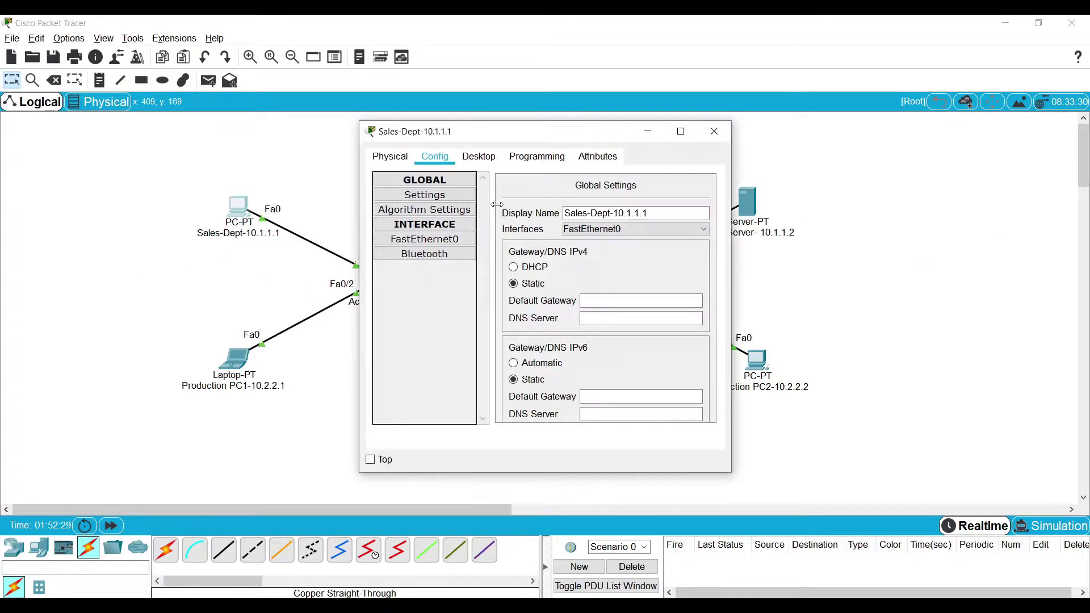
left_click(483, 159)
left_click(628, 187)
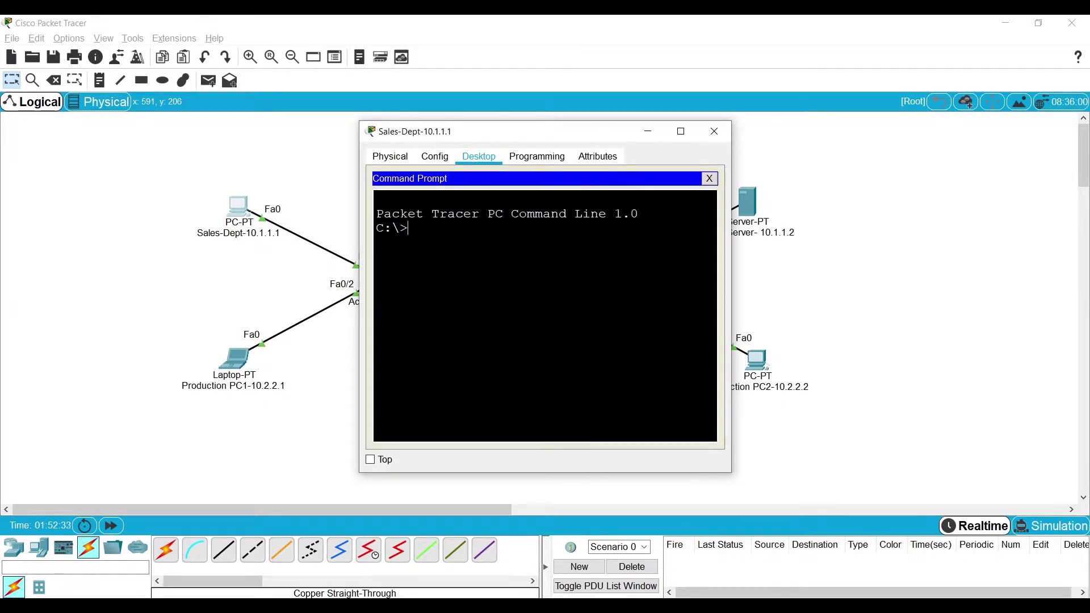
left_click_drag(732, 280, 857, 280)
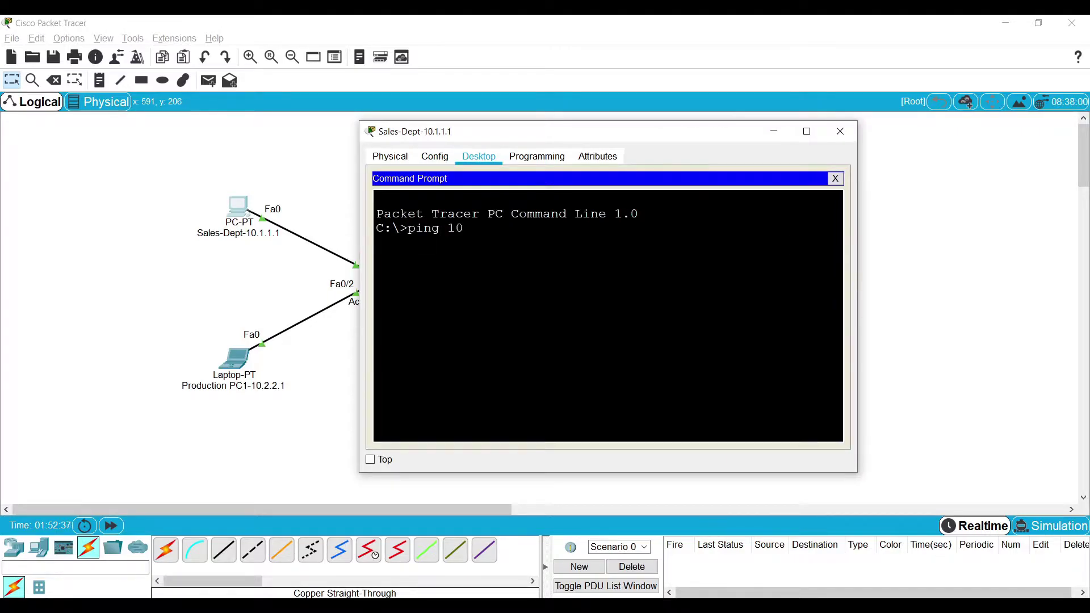
type("ping 10.1.1.2")
key("Return")
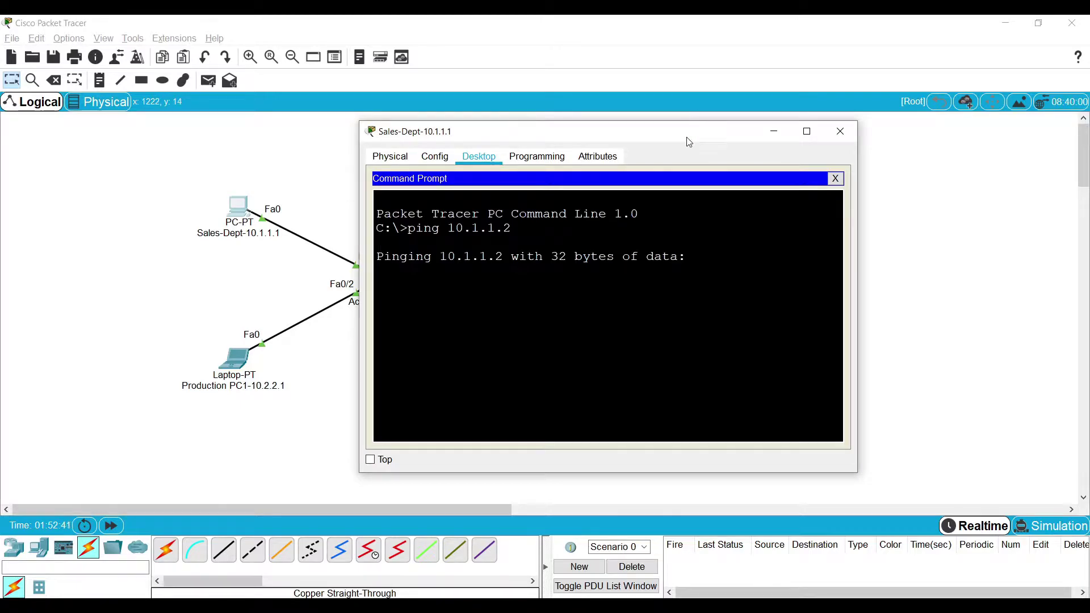
left_click_drag(690, 139, 656, 309)
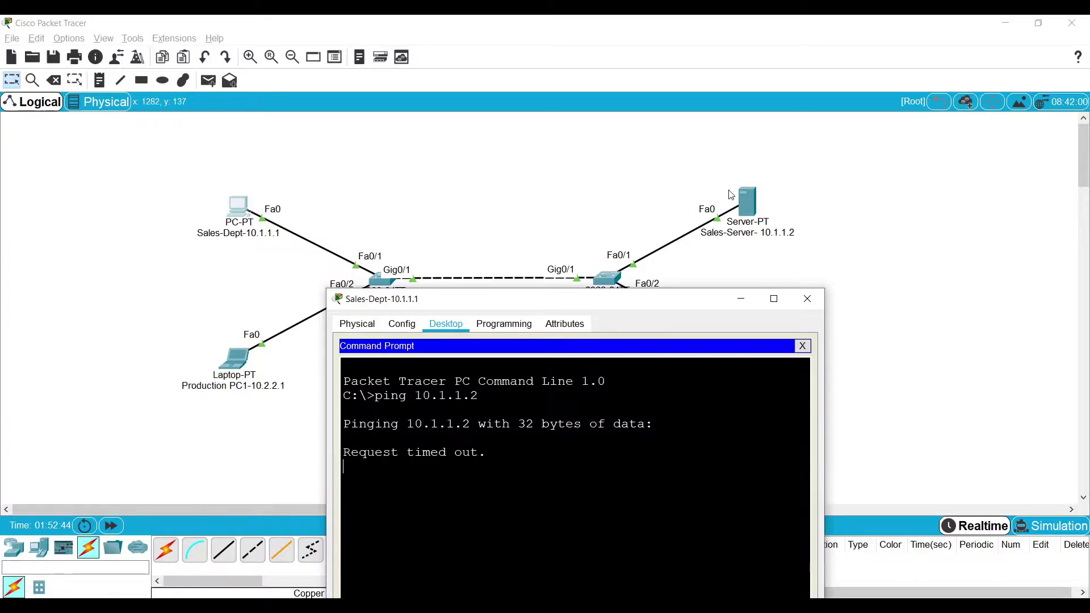
left_click_drag(694, 308, 722, 176)
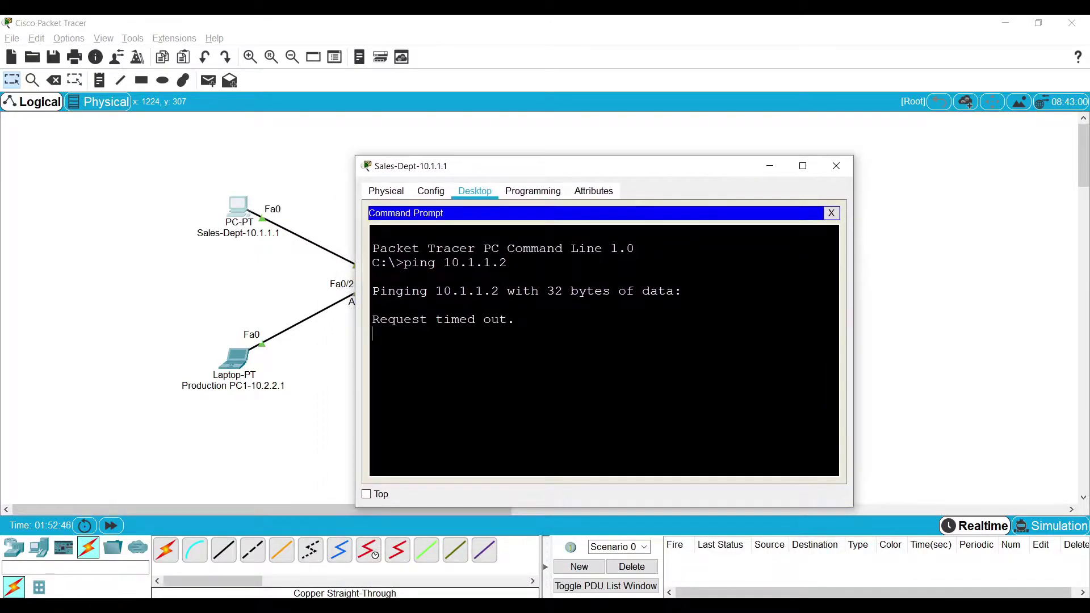
left_click(835, 168)
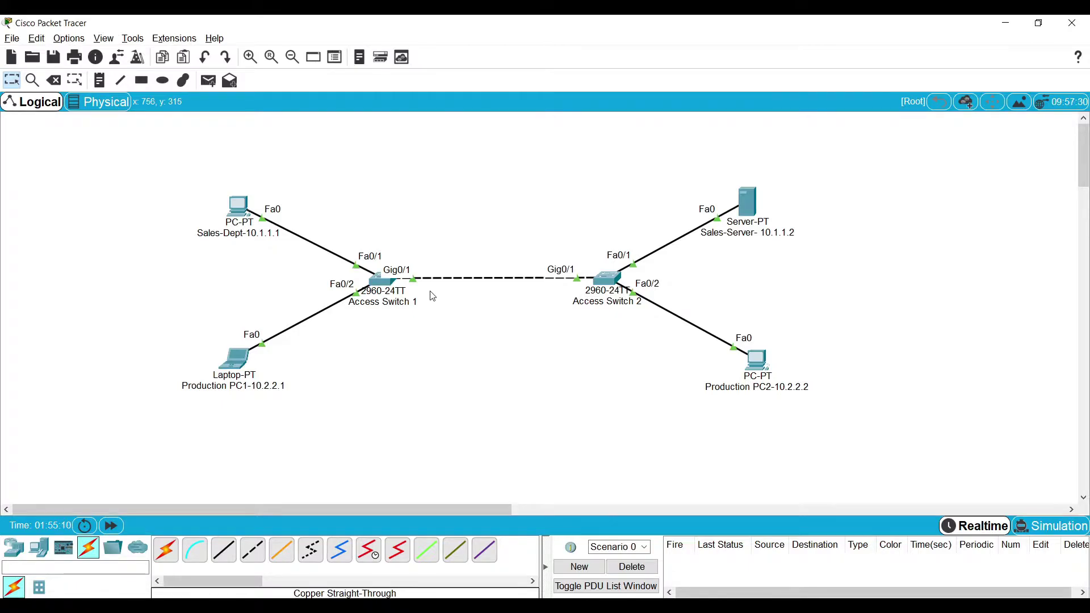
On Access Switch 1's CLI, enter configuration for interface GigabitEthernet 0/1
left_click(385, 297)
key("Return")
key("Return")
key("Return")
key("Return")
key("Return")
key("Return")
key("Return")
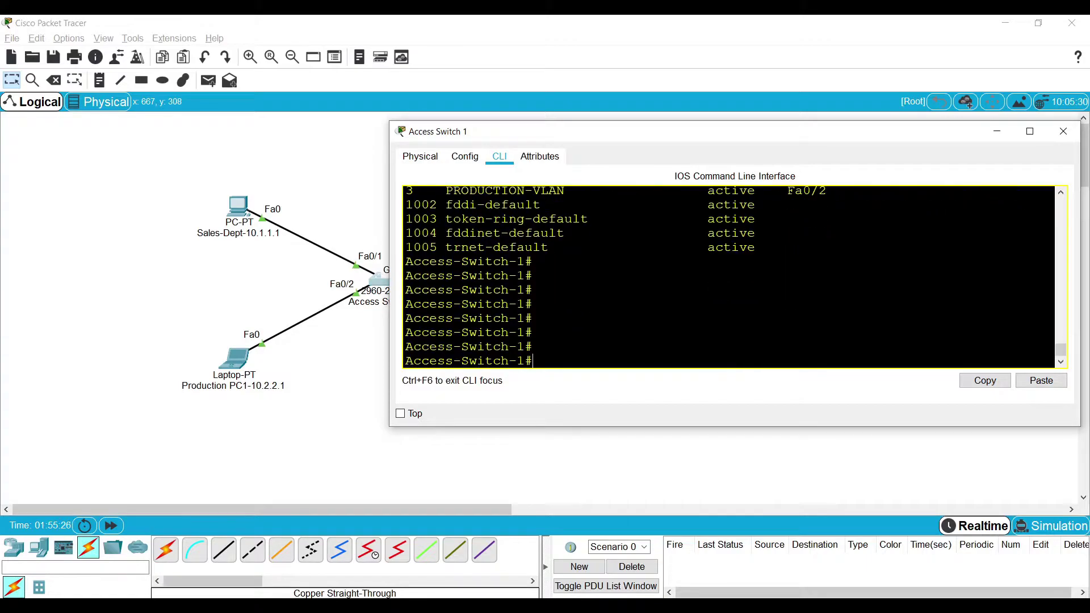
type("conf t")
key("Return")
key("Return")
type("inter")
key("Tab")
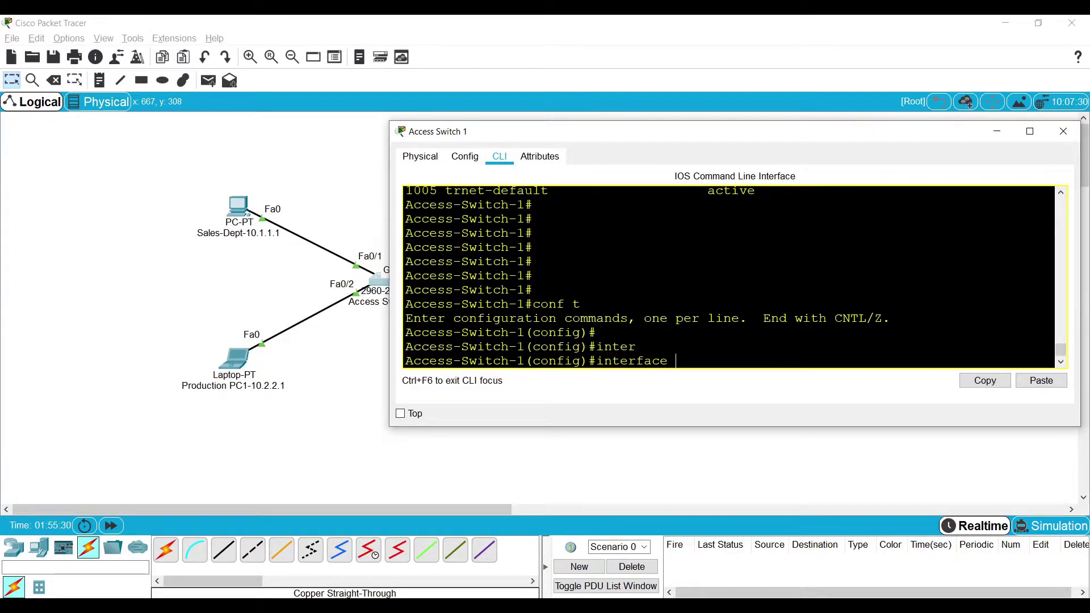
type("FGi")
key("Tab")
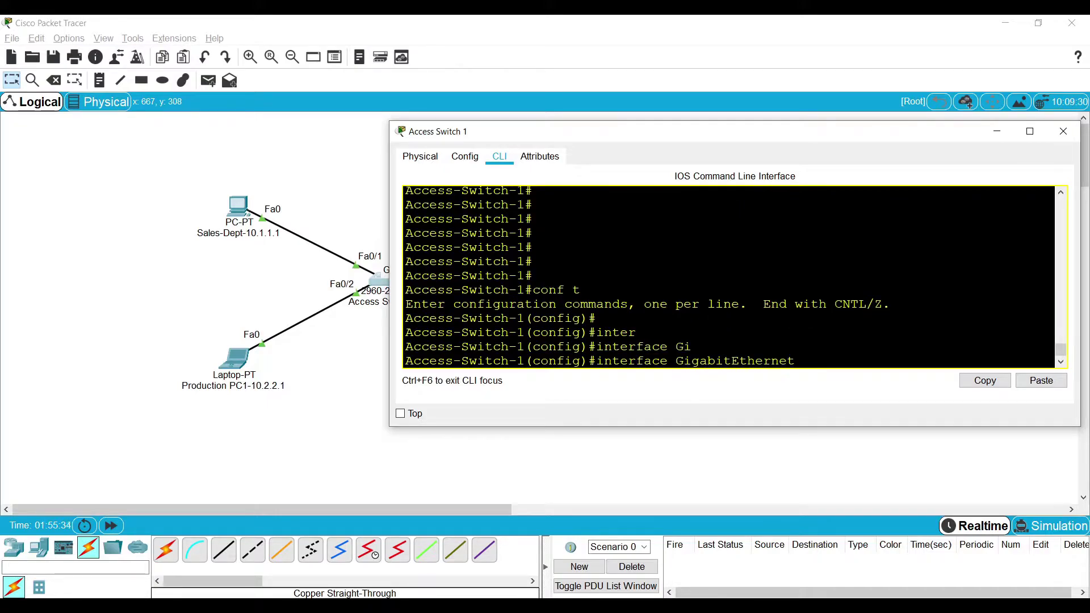
type("0/1")
key("Return")
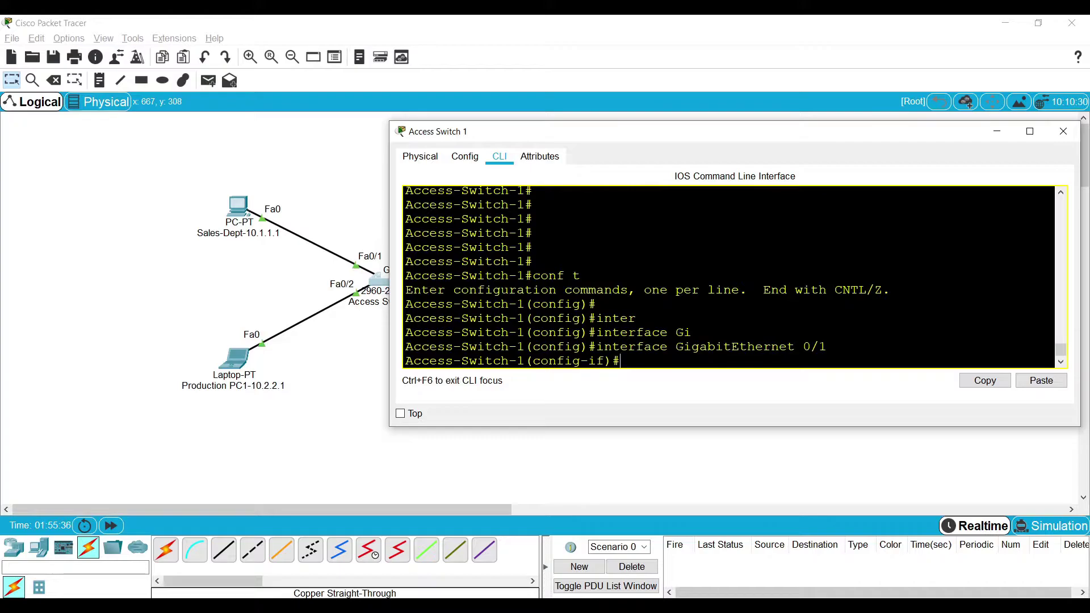
Check the switchport mode help options, then apply switchport mode trunk
type("swi")
key("Tab")
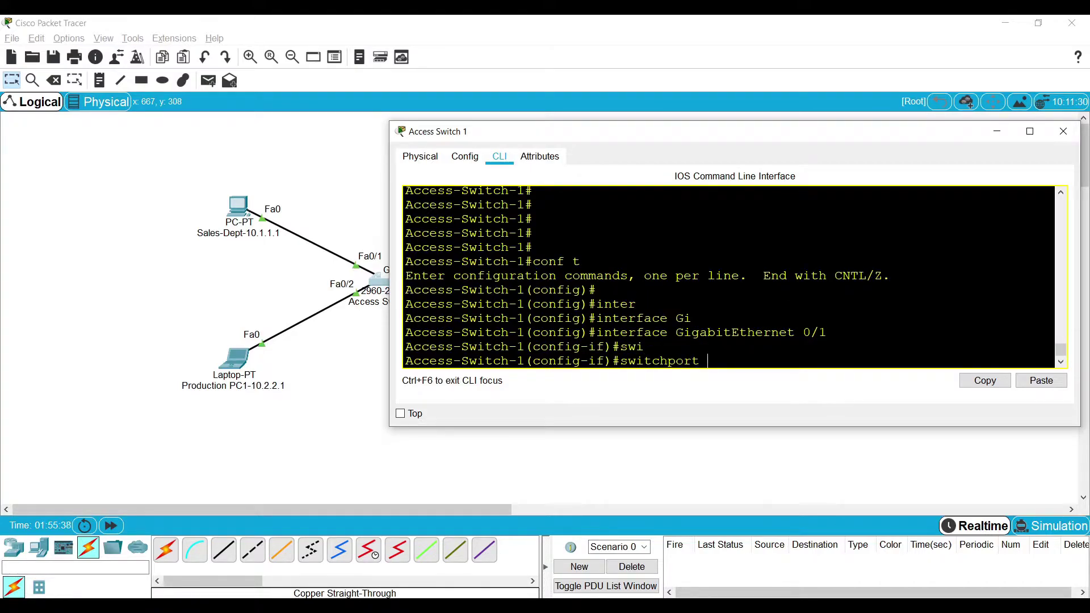
type("mode")
key("Tab")
type("?")
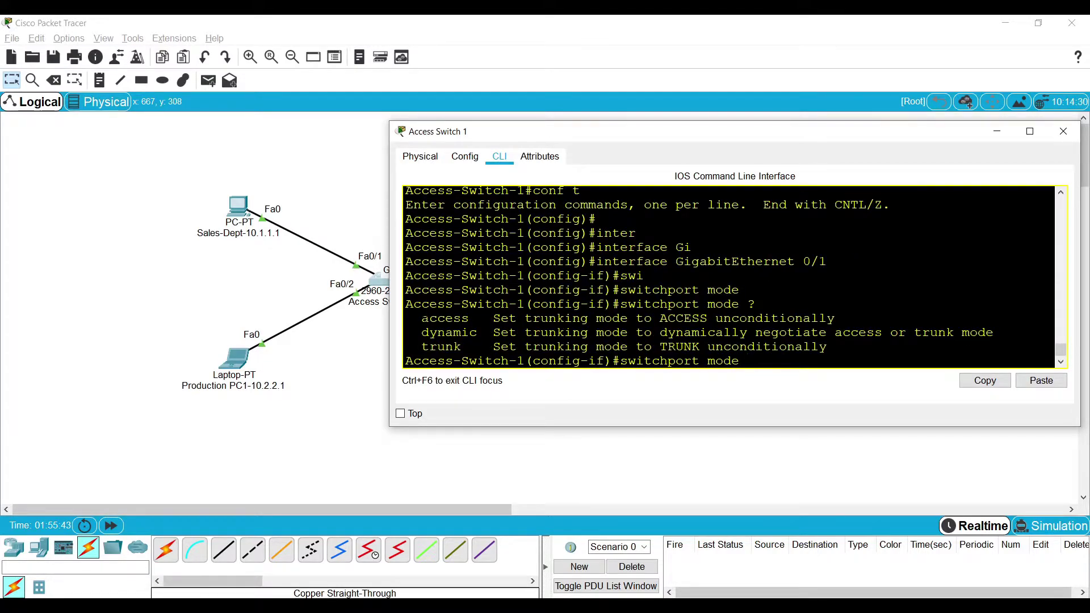
left_click_drag(421, 318, 469, 318)
left_click_drag(422, 347, 468, 347)
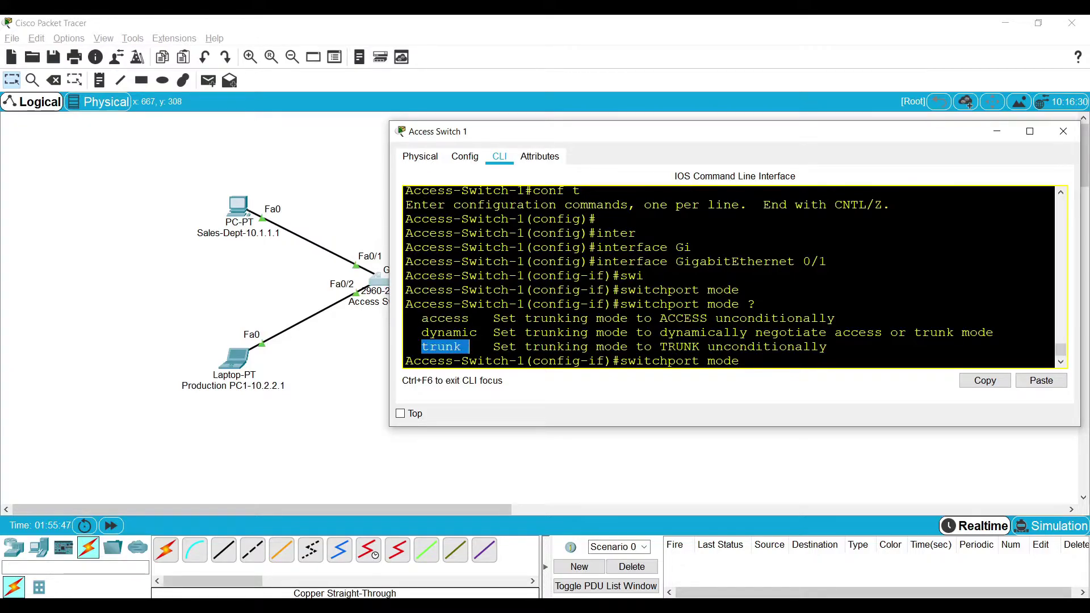
left_click(772, 365)
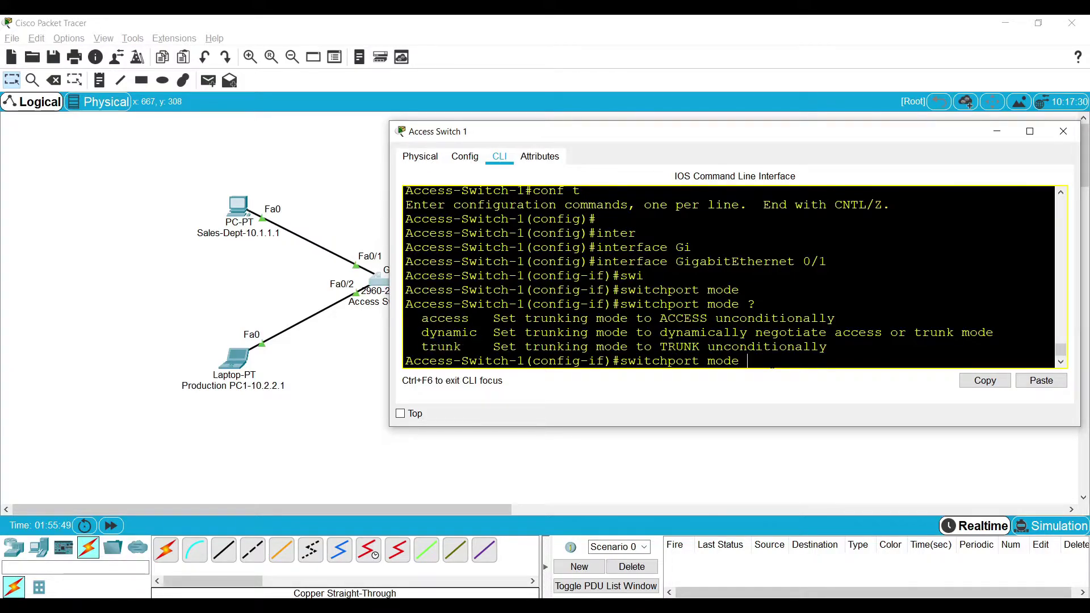
type("tru")
key("BackSpace")
key("BackSpace")
type("nk")
key("Return")
key("Return")
key("Return")
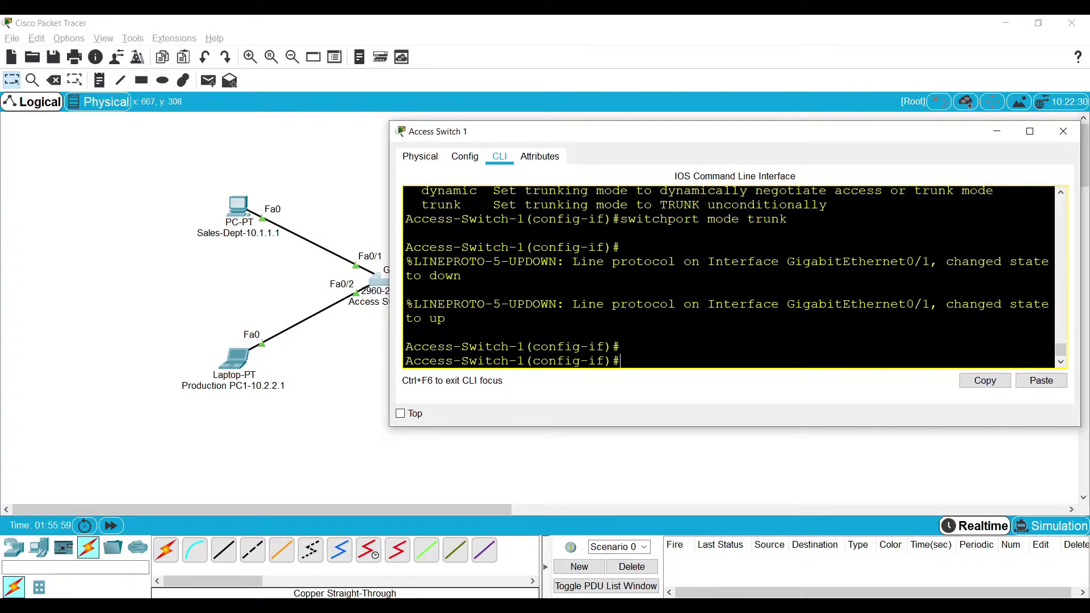
List Access Switch 1's VLANs and their ports with 'show vlan brief'
key("Return")
key("Return")
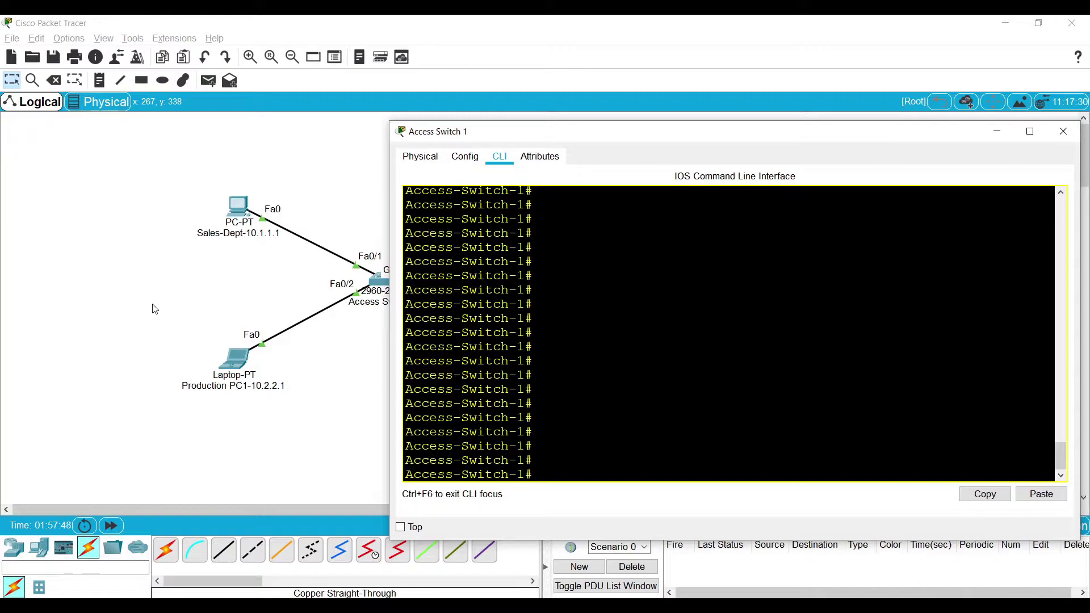
type("show vla")
key("Tab")
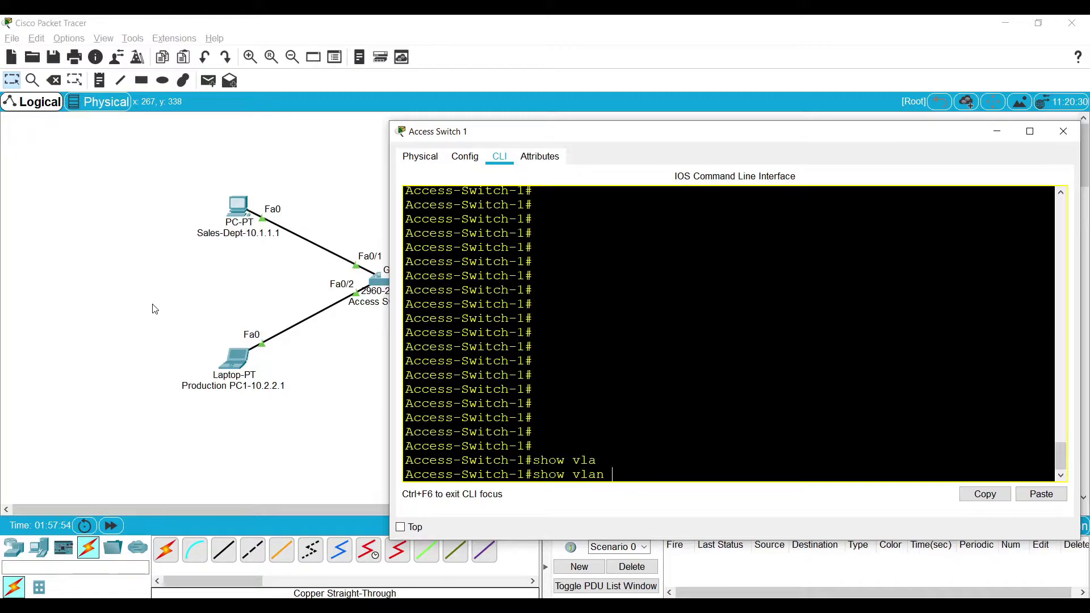
type("bri")
key("Tab")
key("Return")
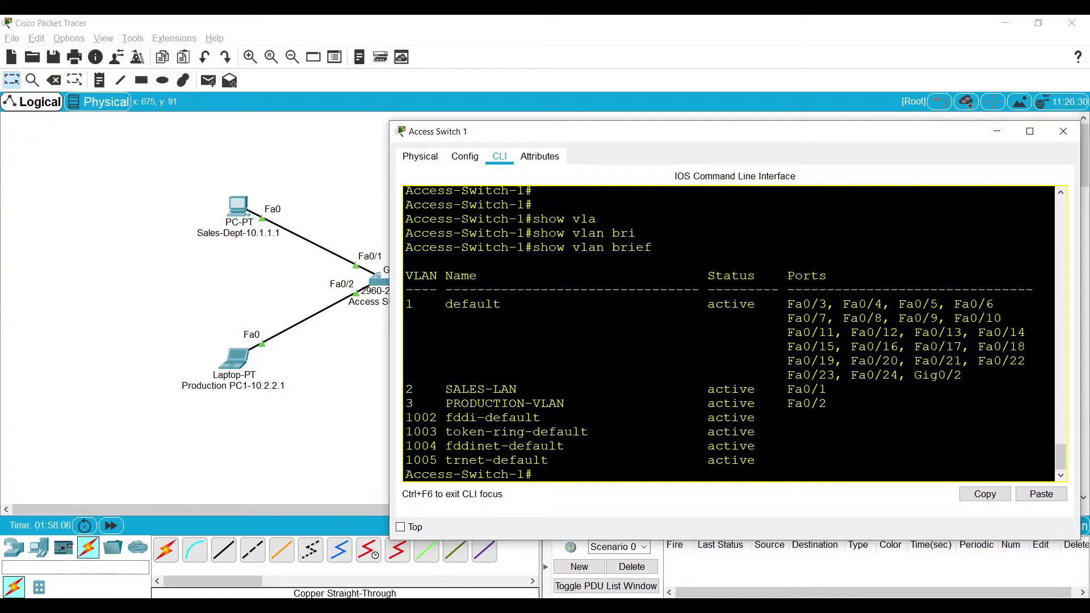
key("Return")
key("Return")
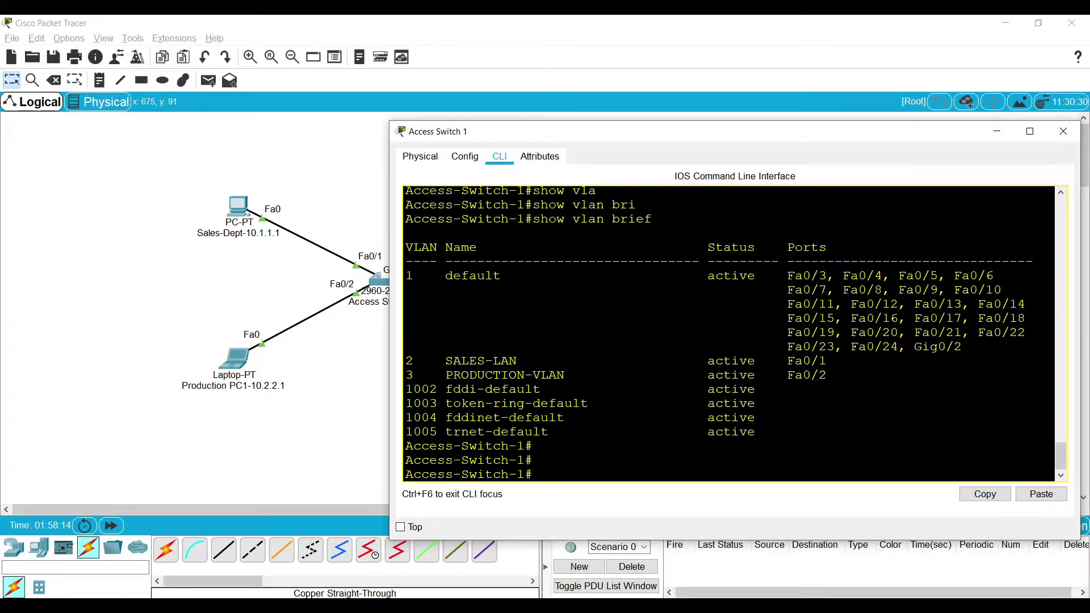
Run 'show interfaces trunk' on Access Switch 1 and check Gig0/1 shows mode on, trunking
type("show inter")
key("Tab")
type("tru")
key("Tab")
key("Return")
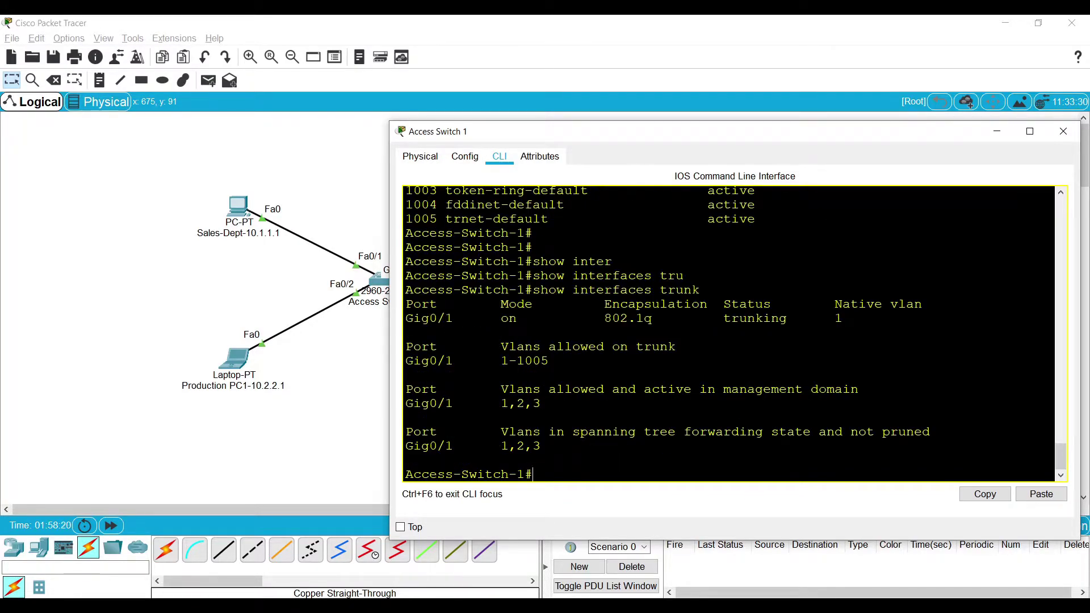
left_click_drag(406, 318, 445, 317)
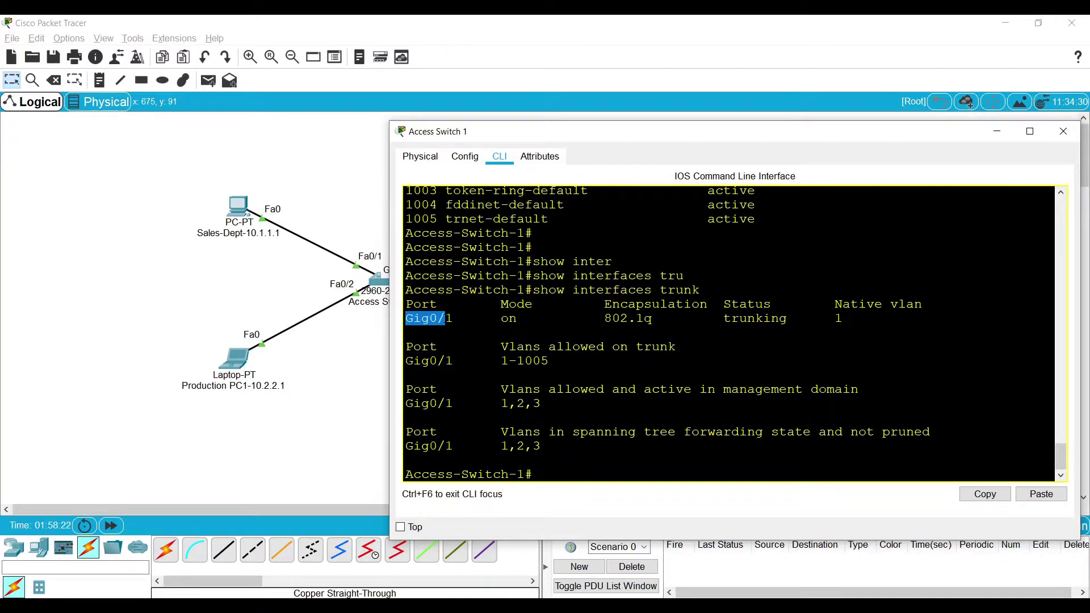
double_click(510, 318)
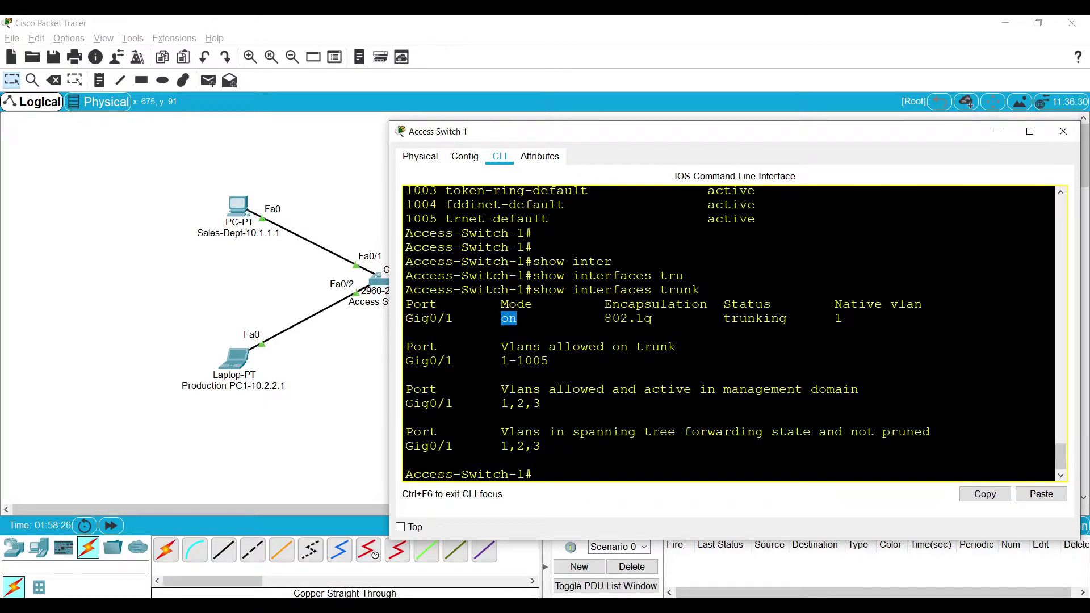
left_click(406, 332)
double_click(724, 318)
key("Return")
key("Return")
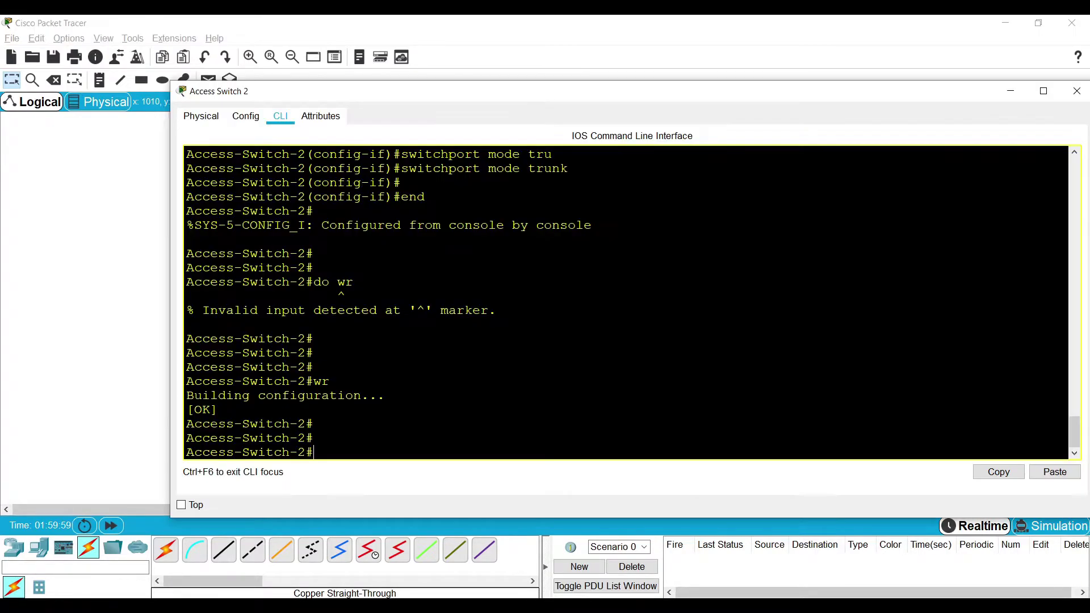
Run 'show interfaces trunk' on Access Switch 2 and confirm Gig0/1 is trunking in mode on
type("show inter")
key("Tab")
type("tr")
key("Tab")
key("Return")
left_click_drag(185, 296, 321, 296)
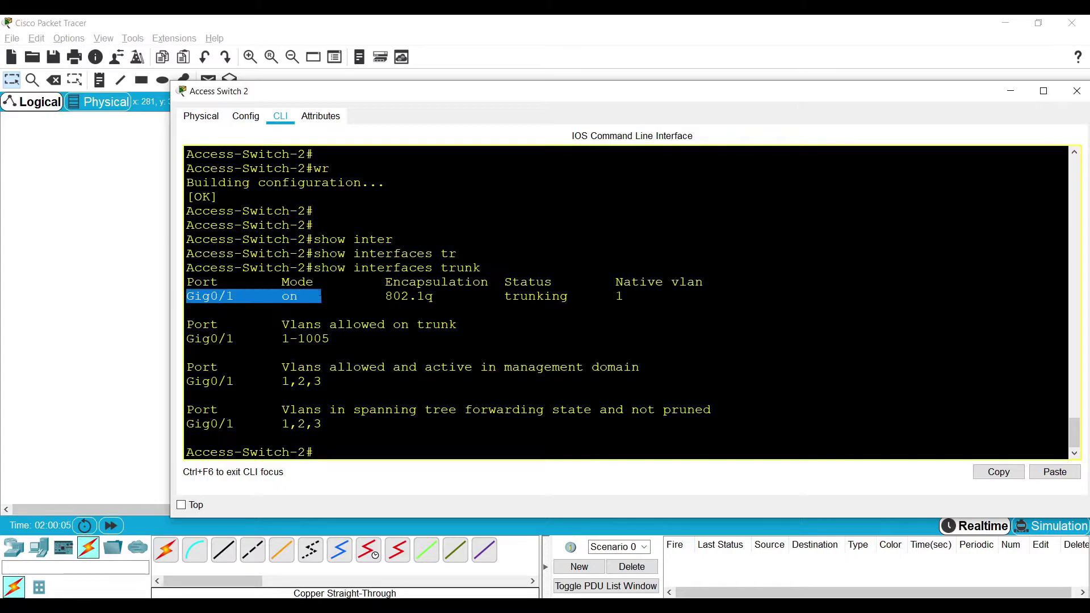
Close Access Switch 2's CLI and bring up the Sales-Dept PC's Command Prompt
left_click(84, 321)
left_click(240, 206)
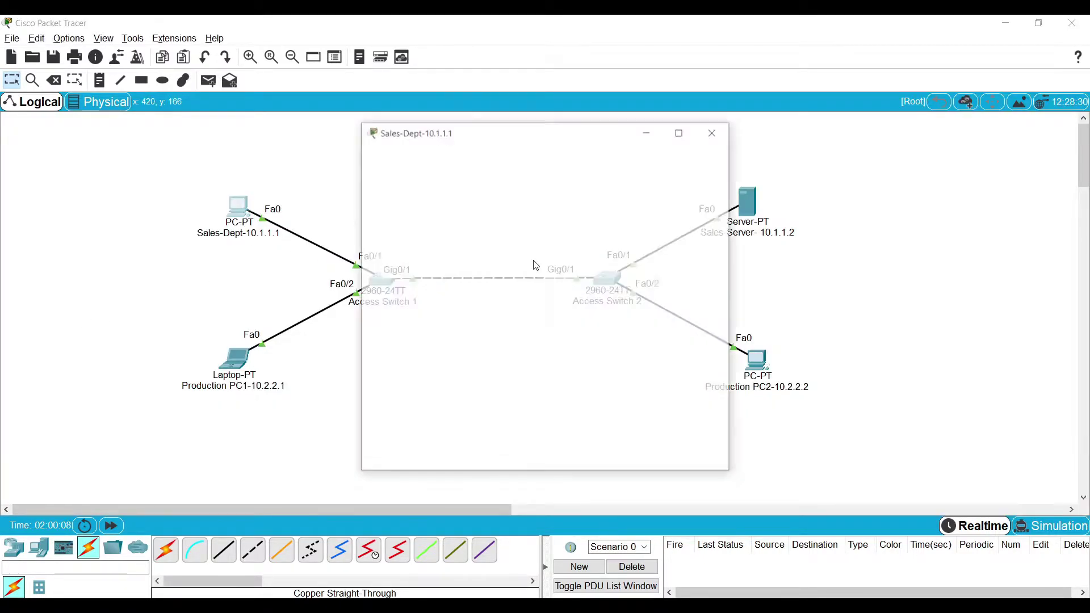
left_click(596, 199)
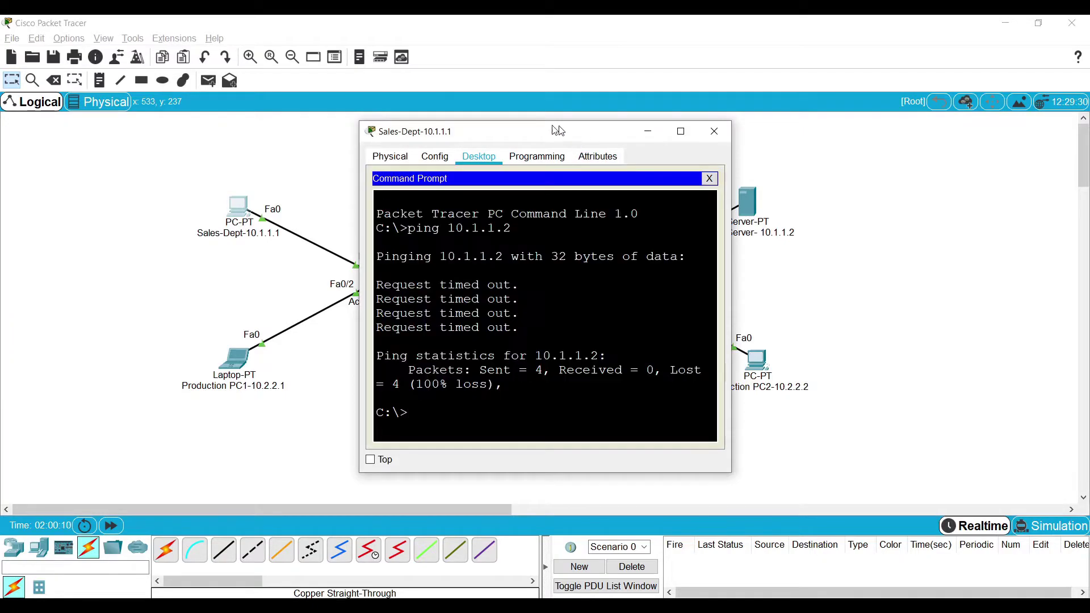
left_click_drag(579, 132, 494, 117)
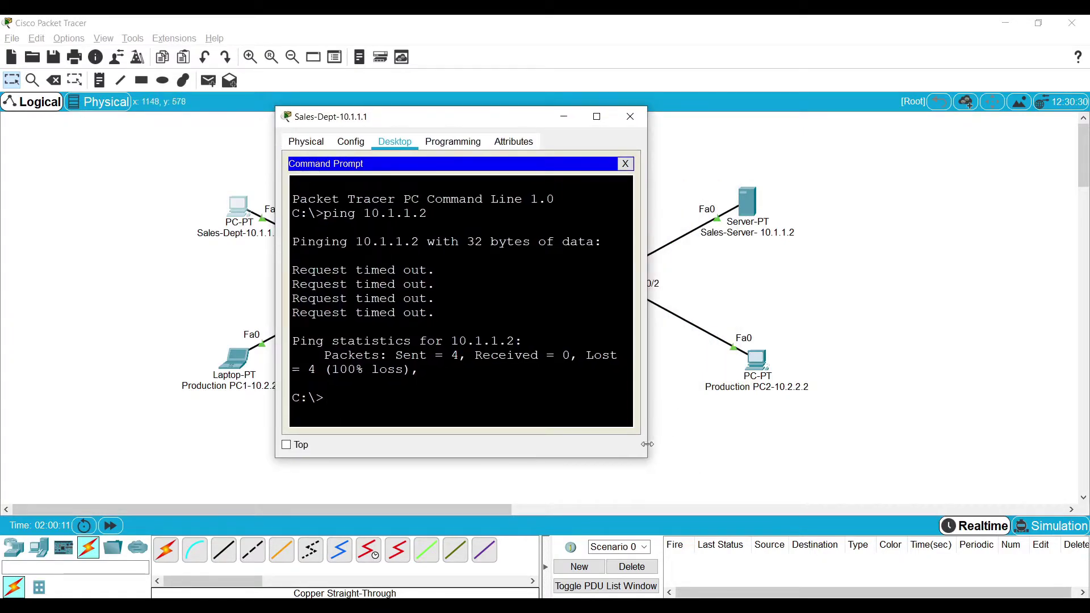
left_click_drag(648, 448, 966, 449)
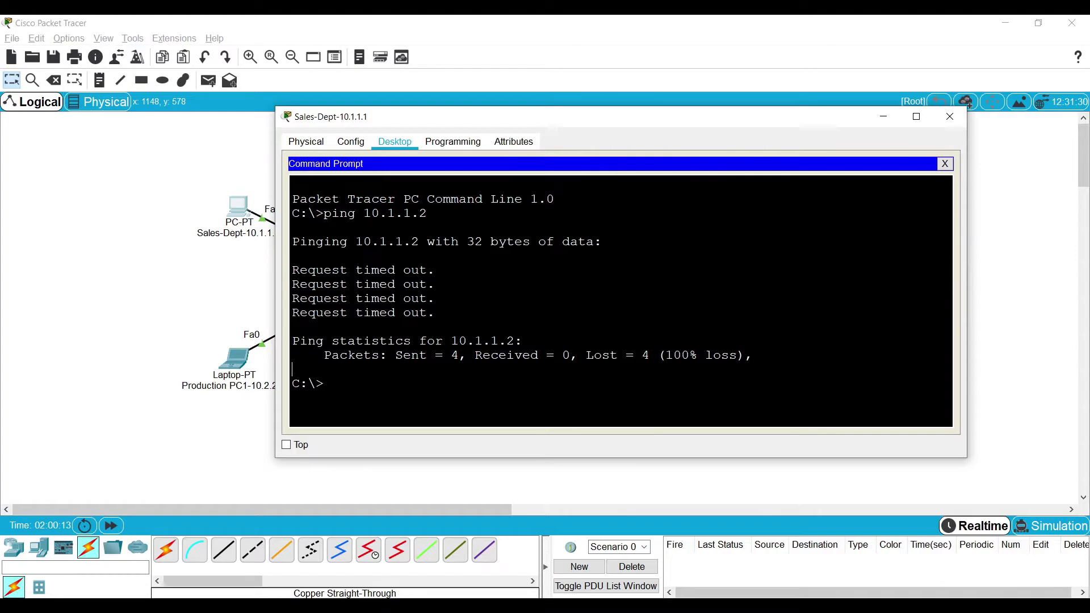
Rerun 'ping 10.1.1.2', confirm 4 replies with 0% loss, then close the PC window
key("Up")
key("Return")
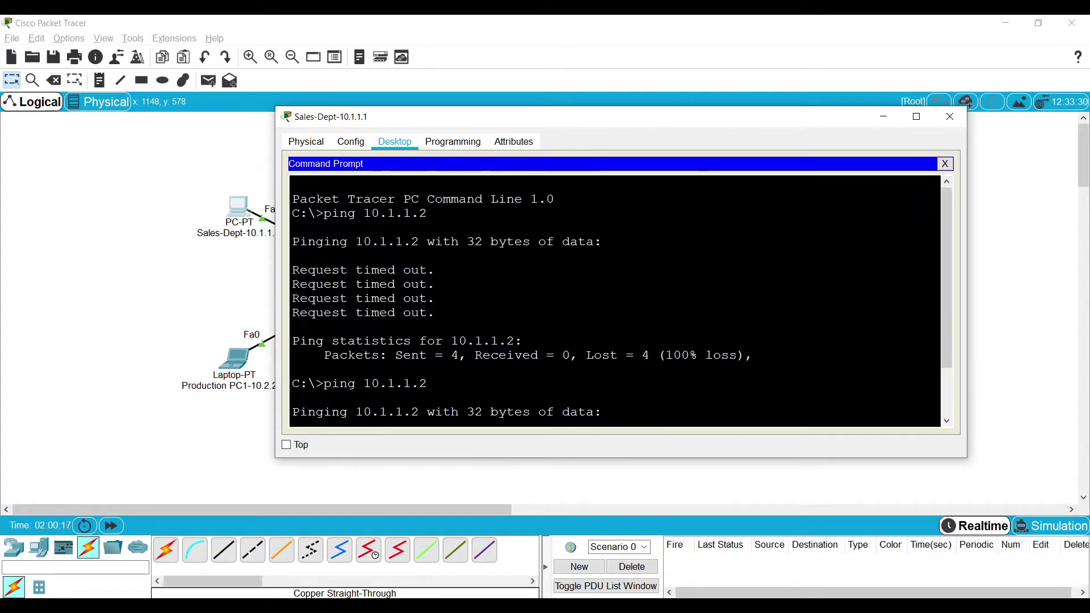
scroll(614, 301, "up", 4)
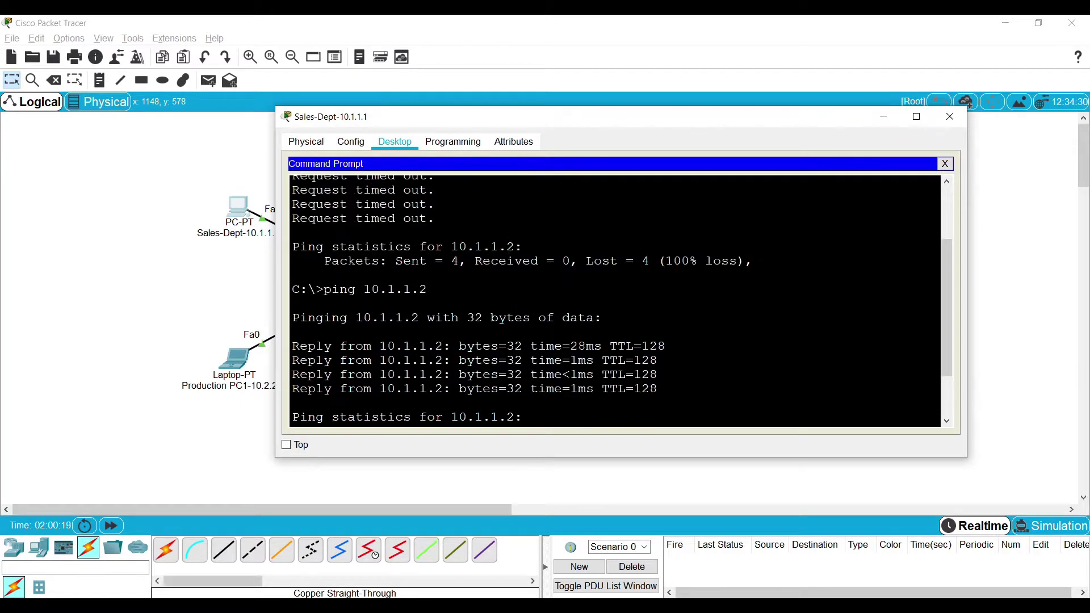
left_click_drag(660, 120, 625, 84)
scroll(579, 261, "down", 4)
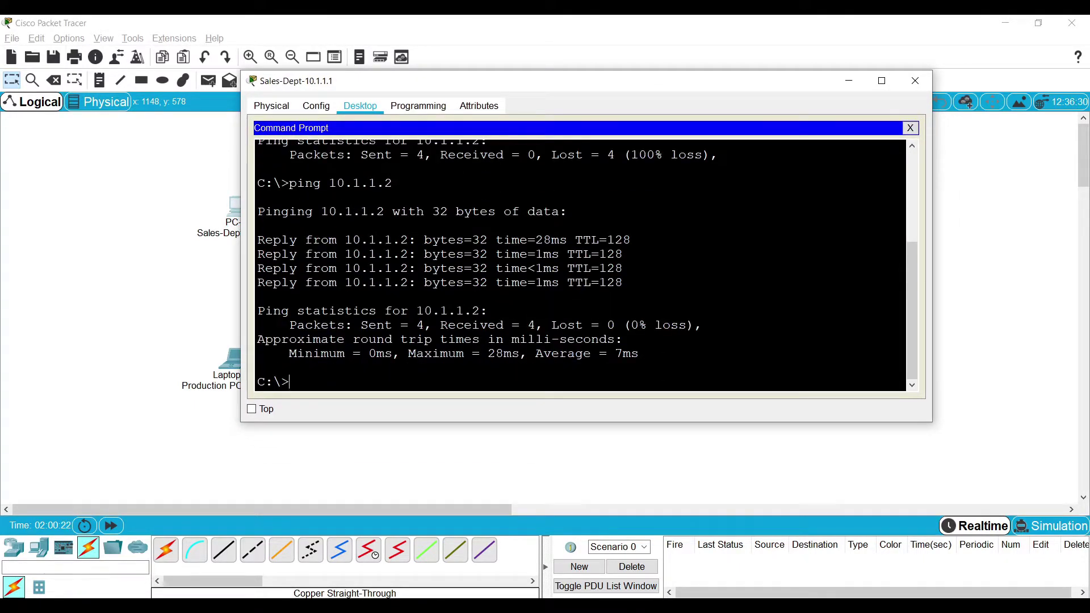
left_click(913, 82)
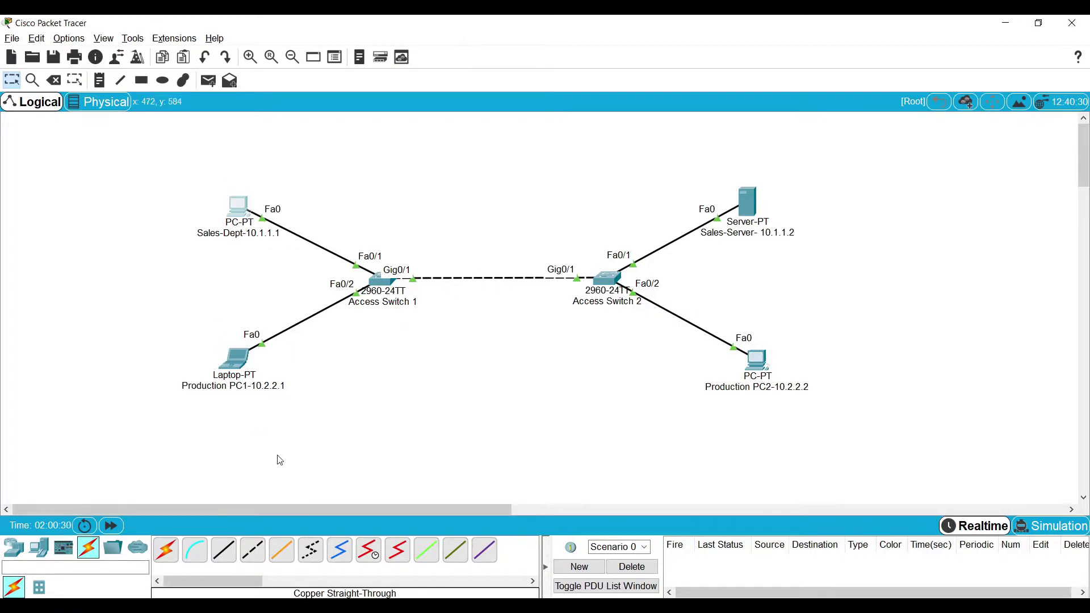
Run 'ping 10.2.2.2' from Production PC1's Command Prompt and confirm replies arrive
left_click(228, 372)
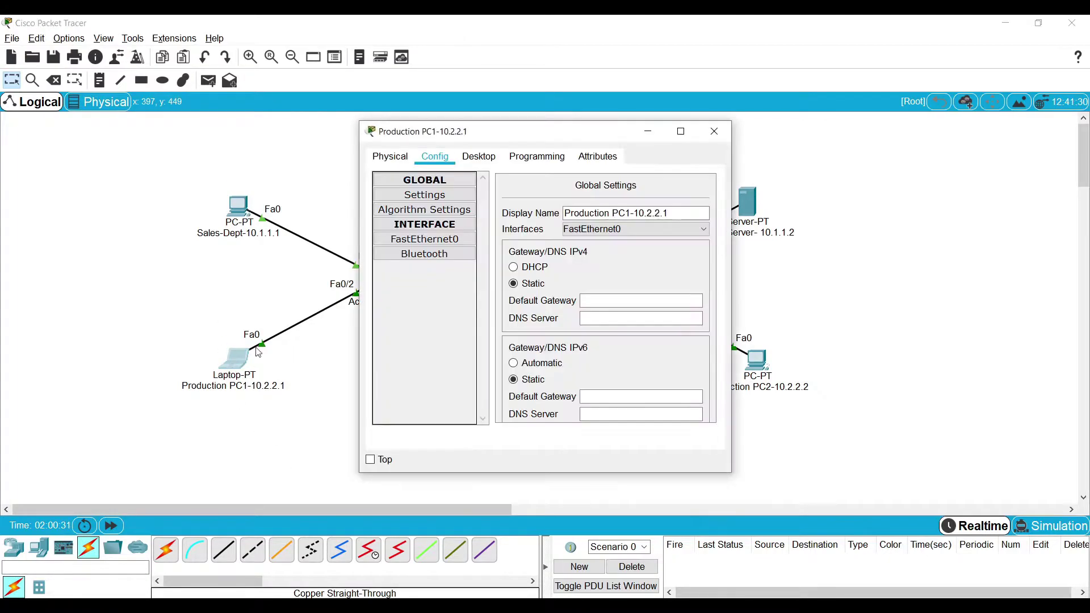
left_click(480, 157)
left_click(596, 215)
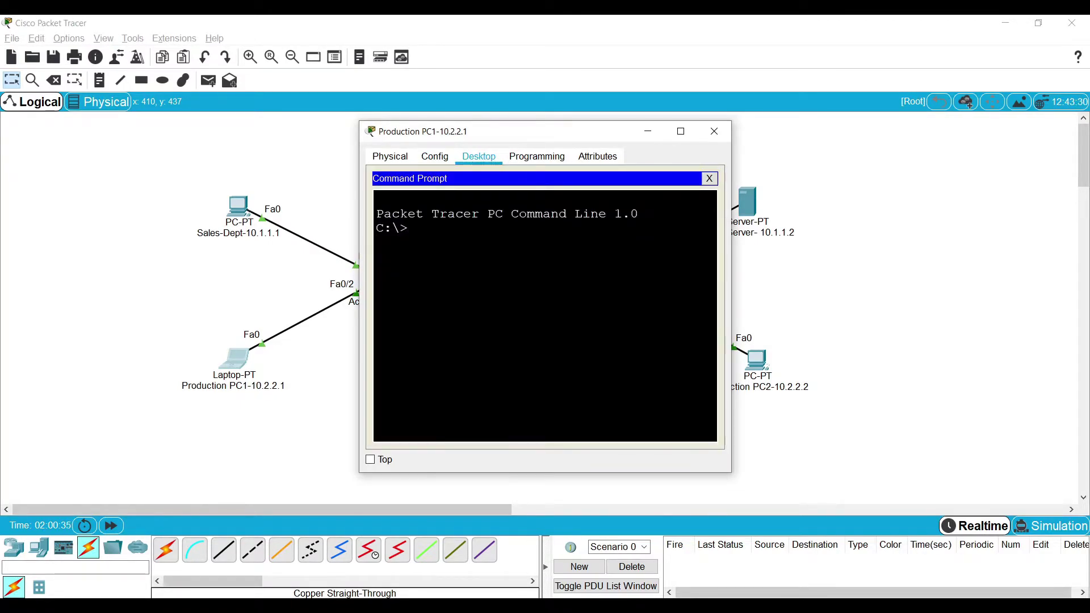
type("ping 10.2.2.2")
key("Return")
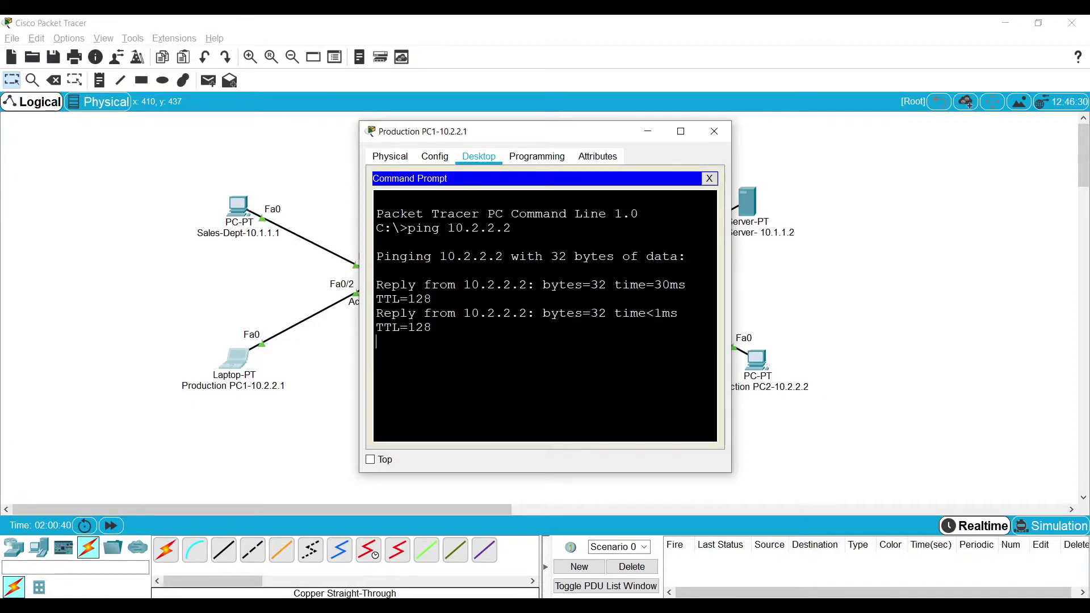
left_click_drag(359, 352, 184, 352)
left_click(720, 138)
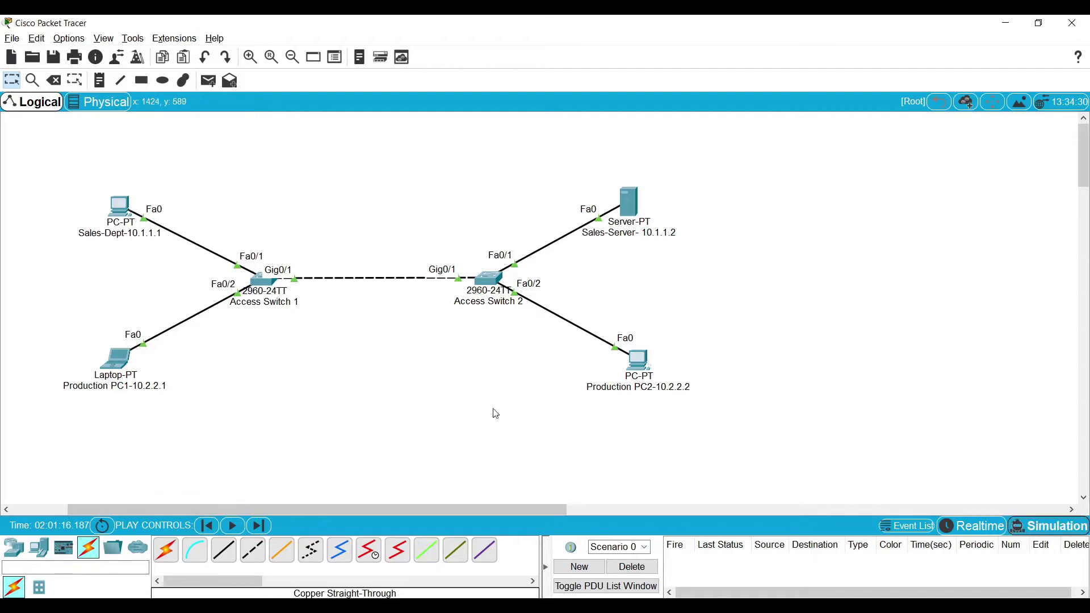
Resend 'ping 10.1.1.2' from Sales-Dept in simulation, step once, and open the PDU at Access Switch 1
left_click(119, 208)
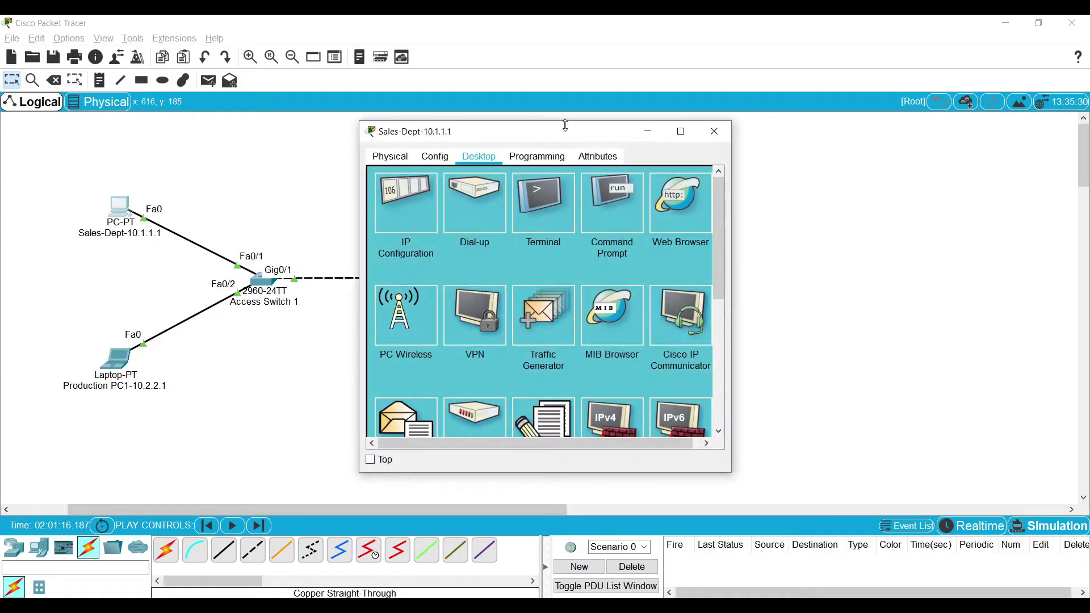
left_click_drag(566, 131, 847, 97)
left_click(887, 178)
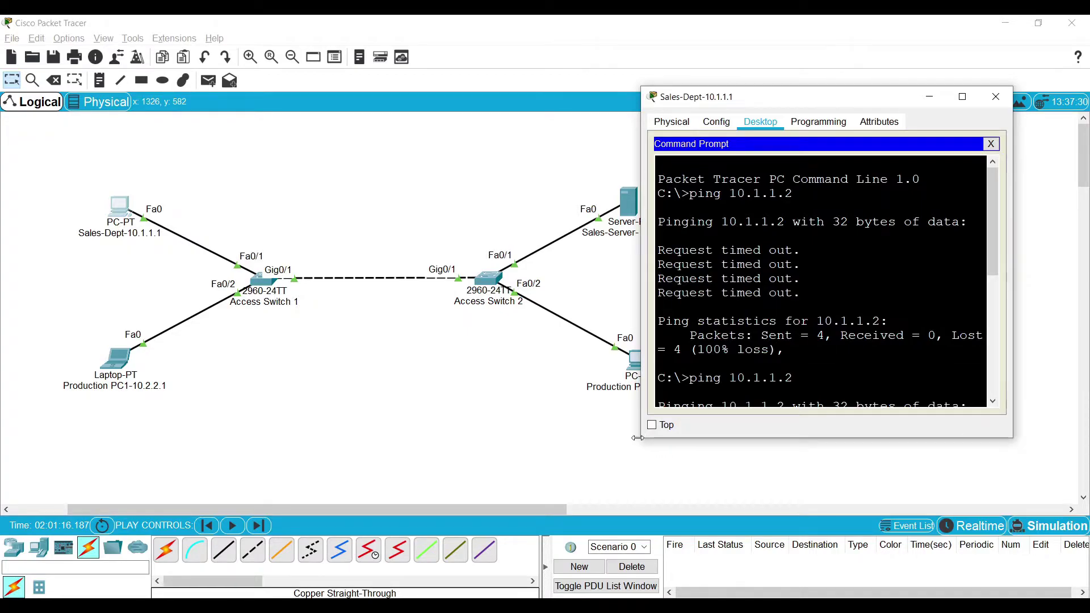
left_click_drag(642, 437, 463, 501)
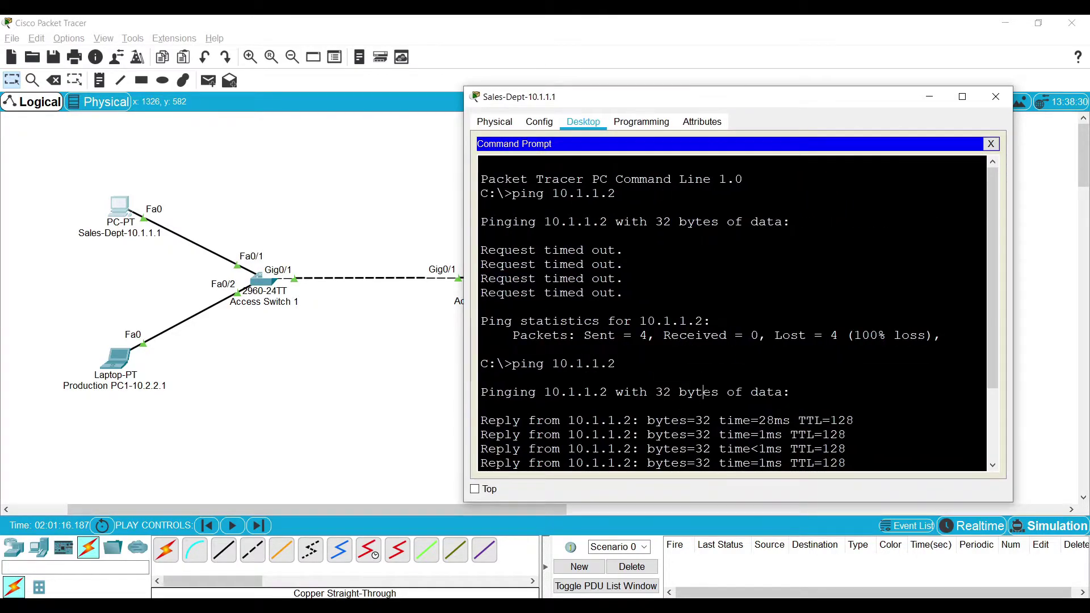
key("Up")
key("Return")
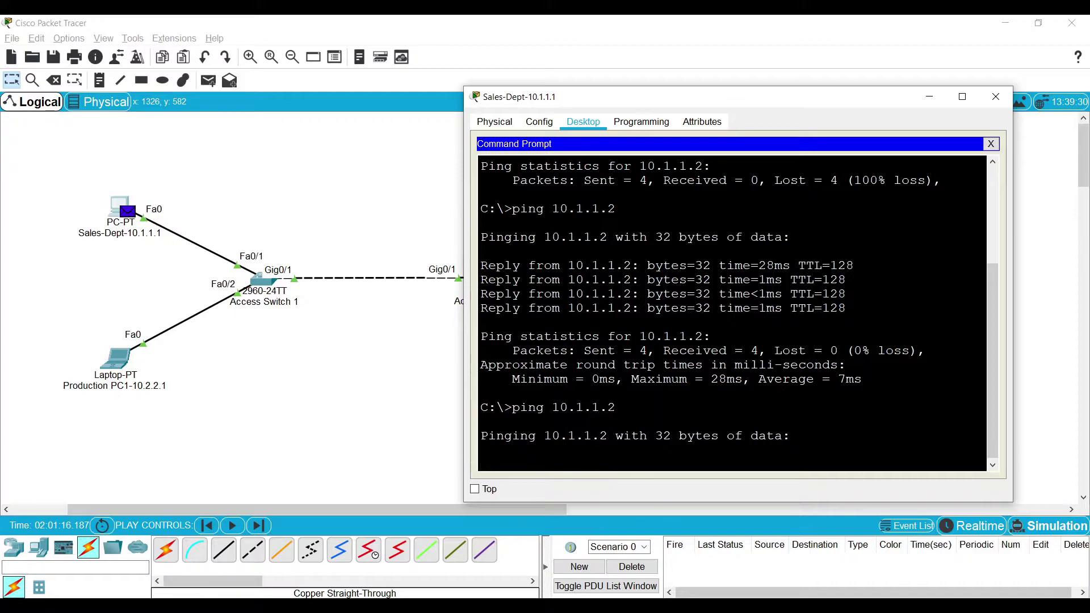
left_click(930, 96)
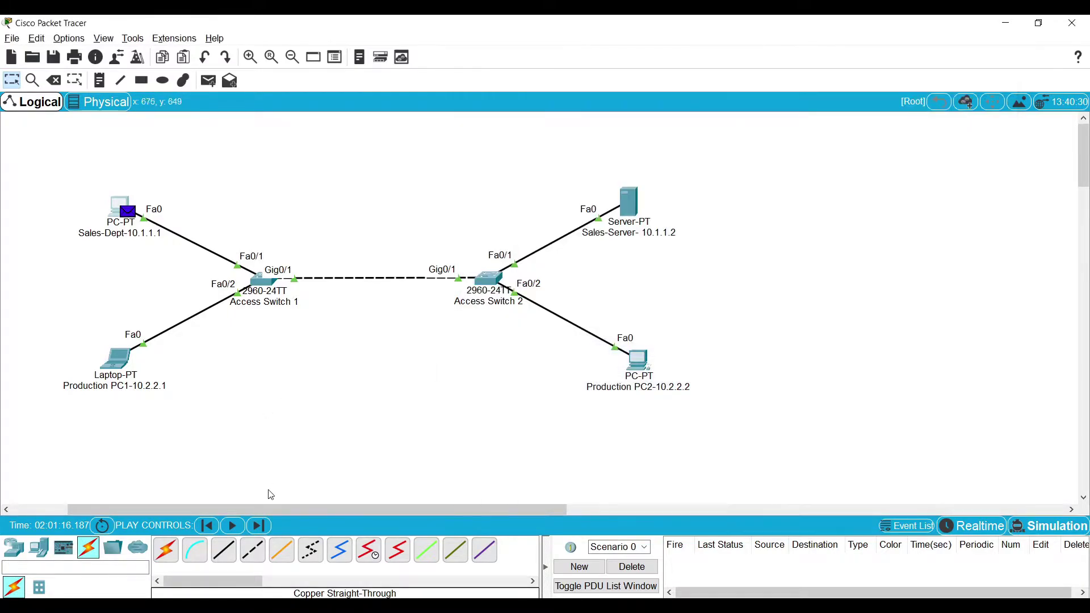
left_click(258, 527)
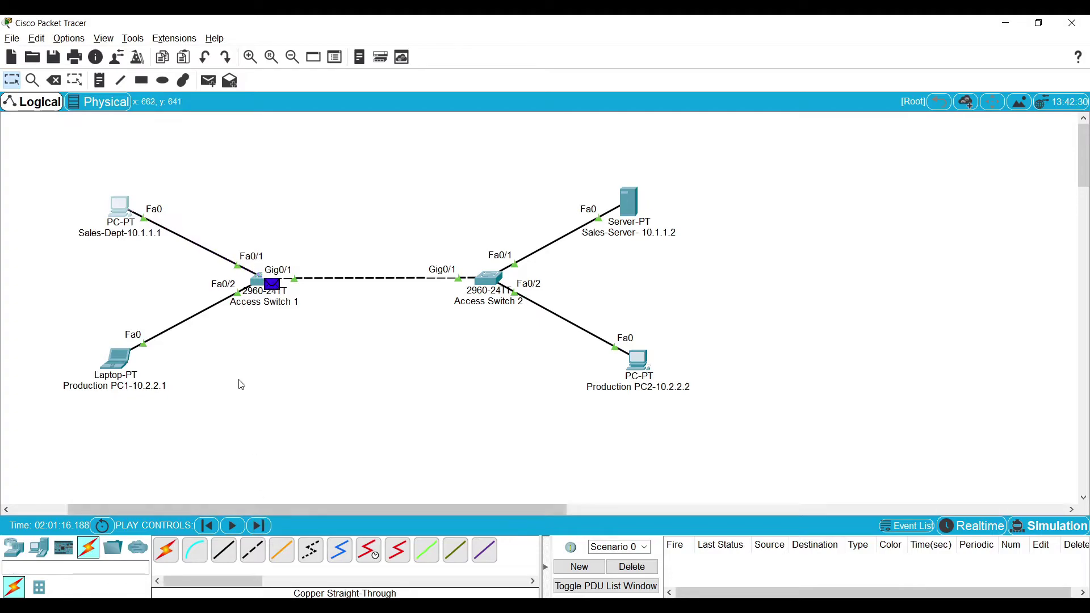
left_click(272, 284)
Review Access Switch 1's inbound Ethernet II frame, noting destination MAC 0002.1710.AA17 and the source MAC
left_click_drag(558, 113, 834, 98)
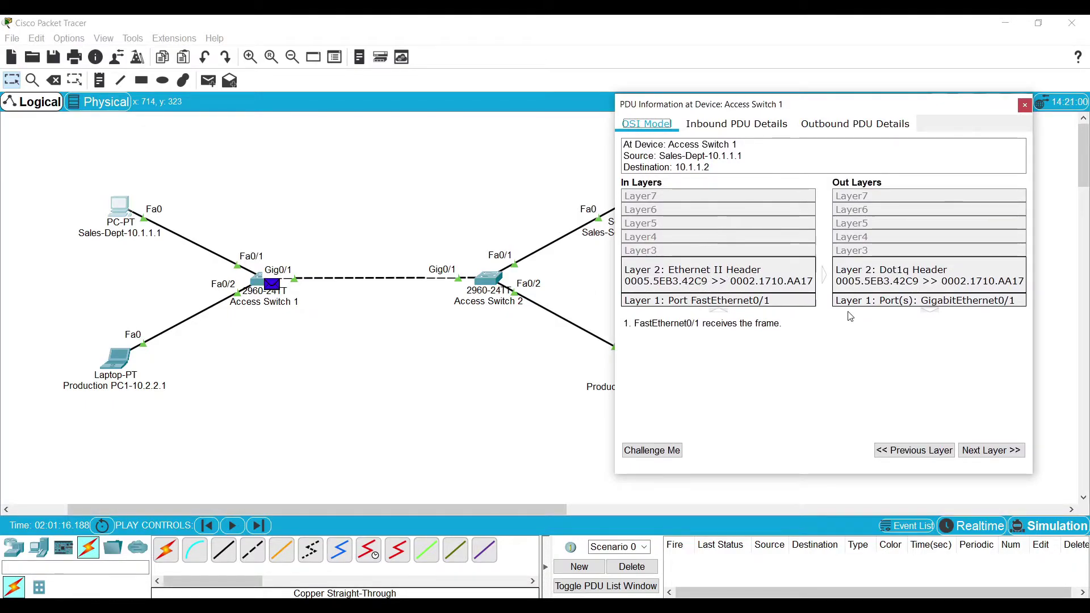
left_click(900, 277)
left_click_drag(646, 335, 988, 324)
left_click_drag(638, 334, 791, 341)
left_click(725, 125)
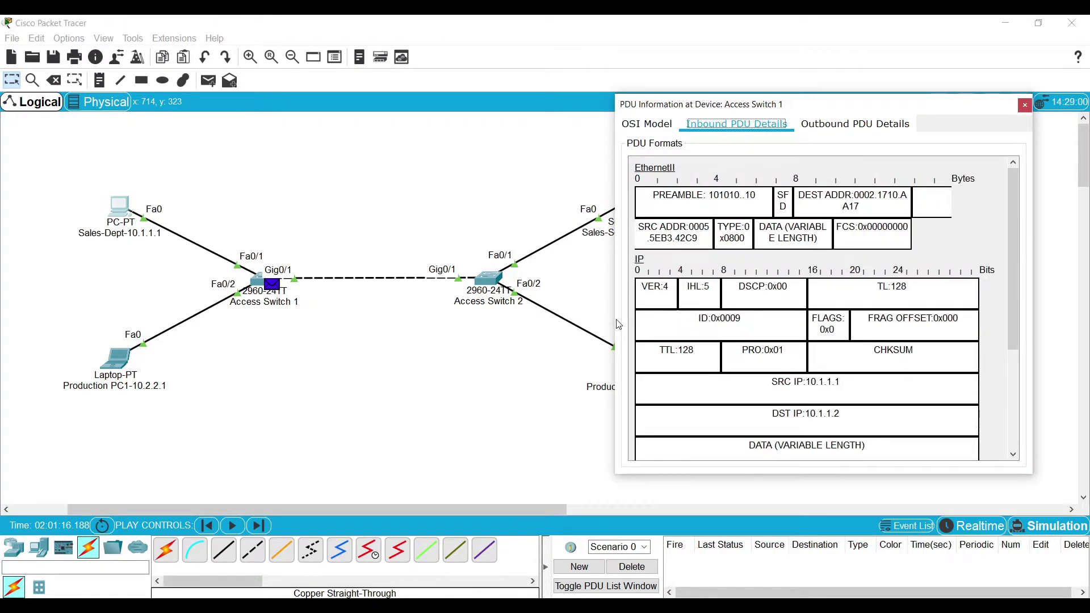
left_click_drag(613, 319, 477, 316)
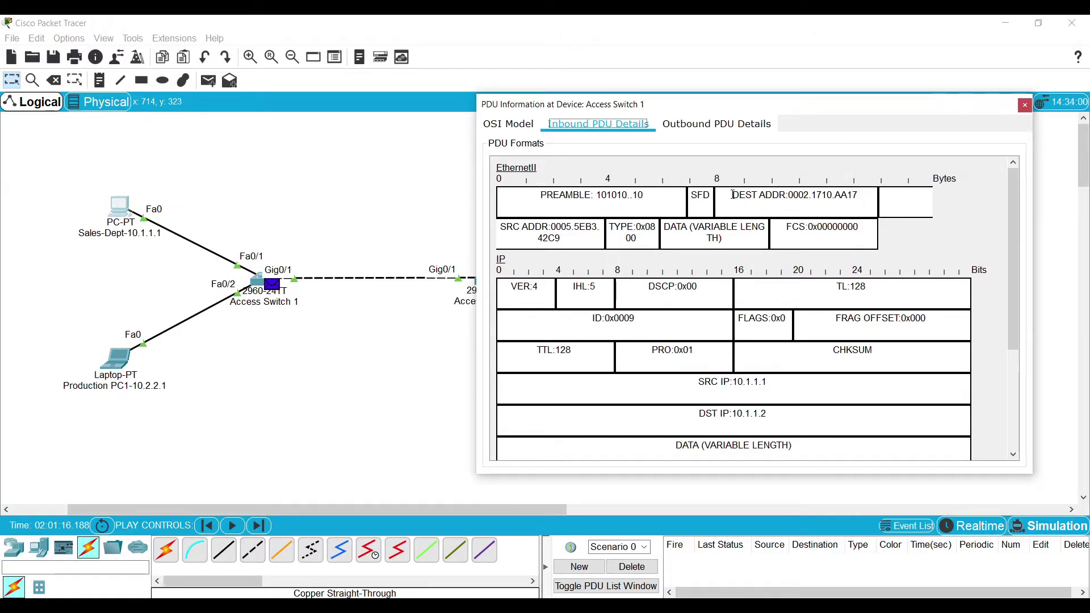
left_click_drag(732, 194, 866, 195)
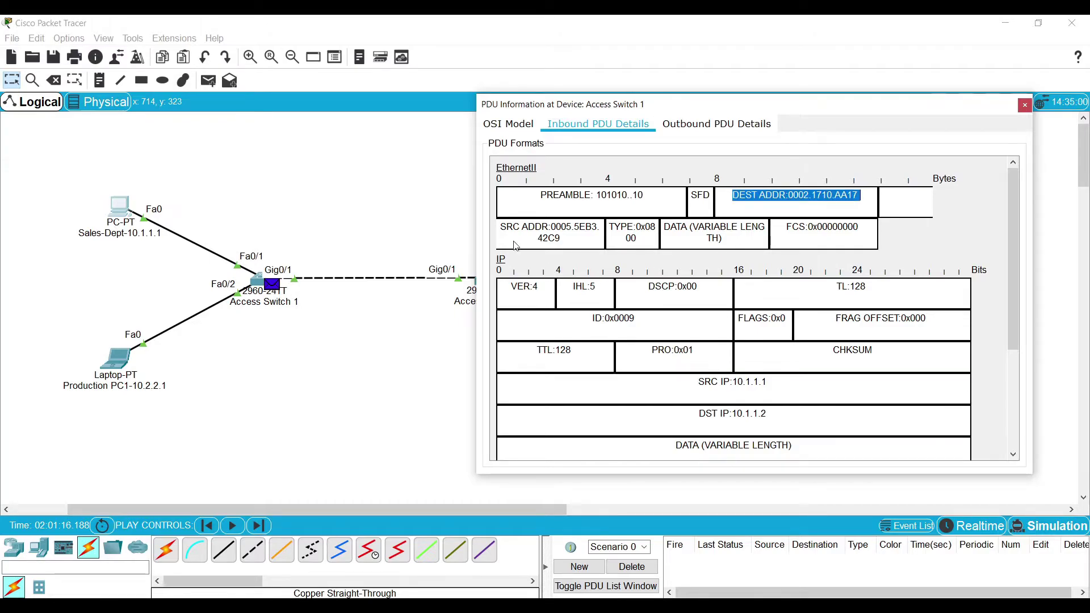
left_click_drag(513, 227, 709, 242)
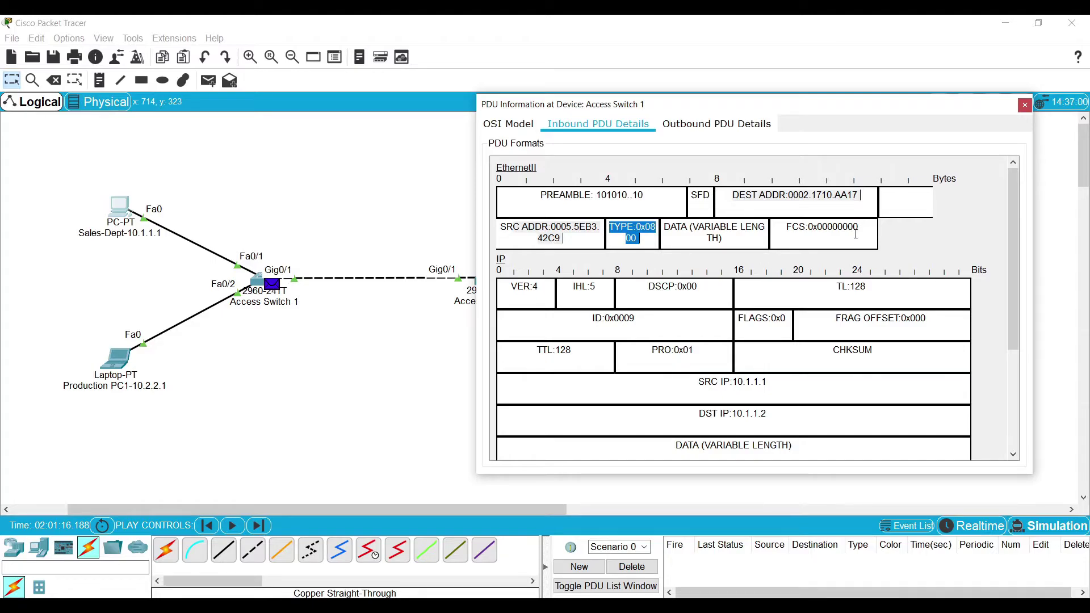
Inspect the outbound 802.1q frame's TCI 0x0002 at Access Switch 1, then close the PDU window
left_click(726, 128)
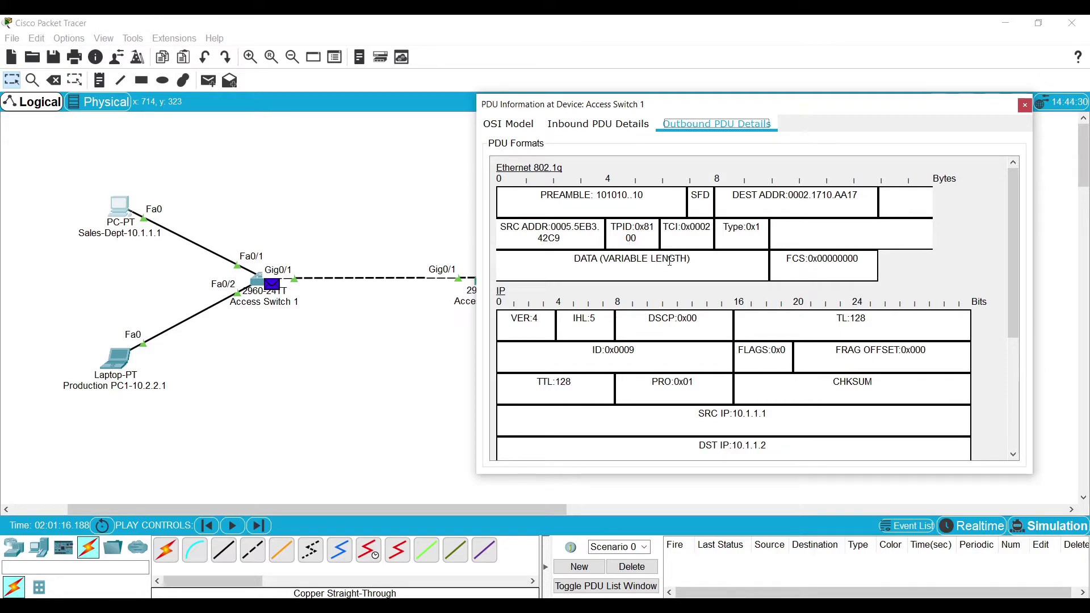
left_click_drag(662, 227, 709, 229)
left_click(681, 237)
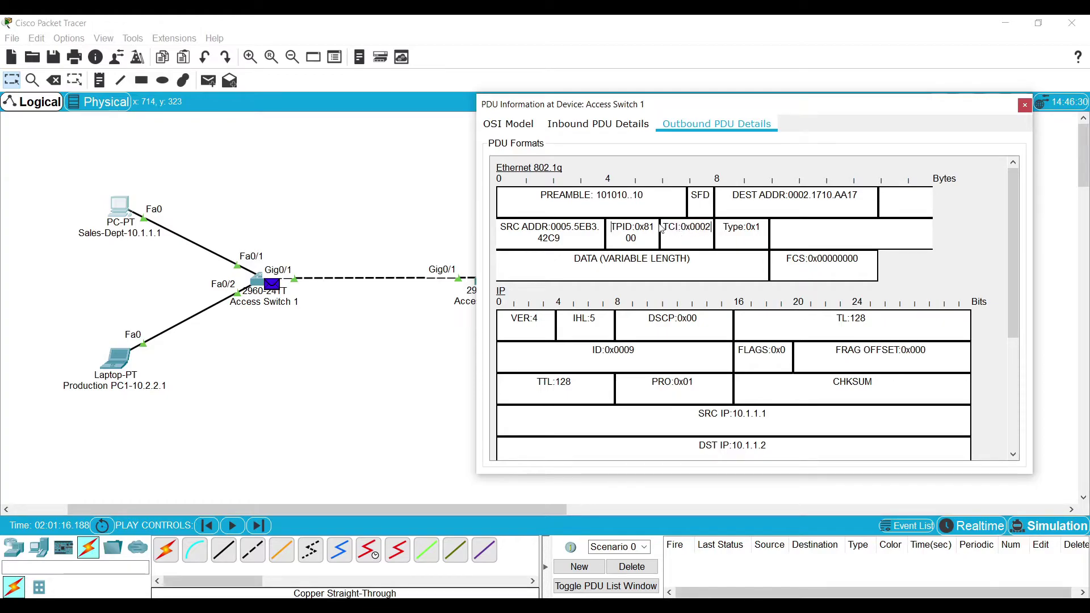
left_click_drag(663, 227, 715, 227)
left_click_drag(624, 104, 675, 98)
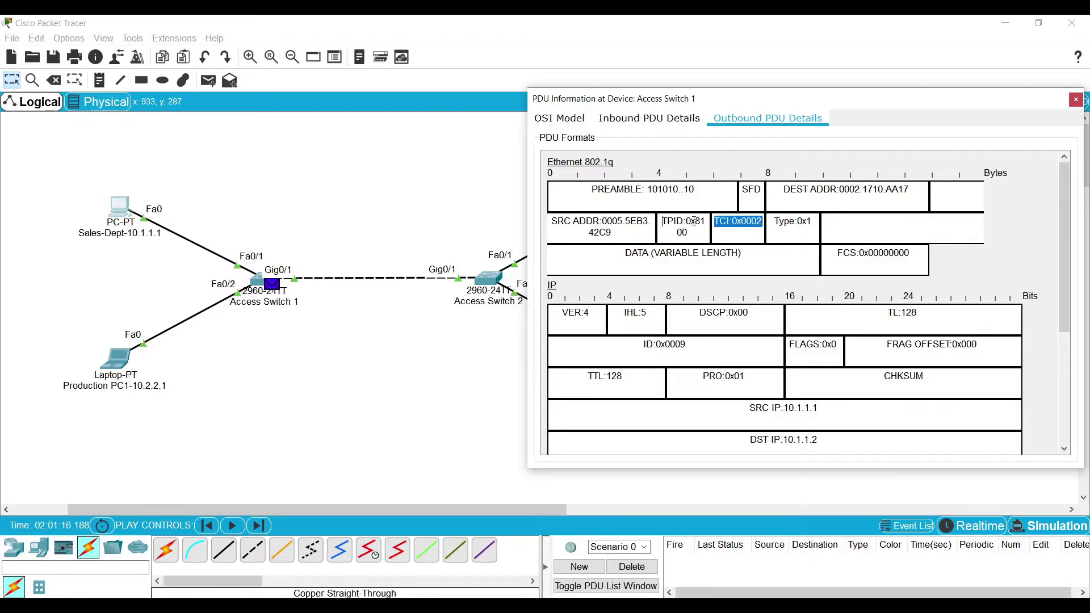
left_click(720, 223)
left_click_drag(717, 220, 762, 222)
left_click(1076, 100)
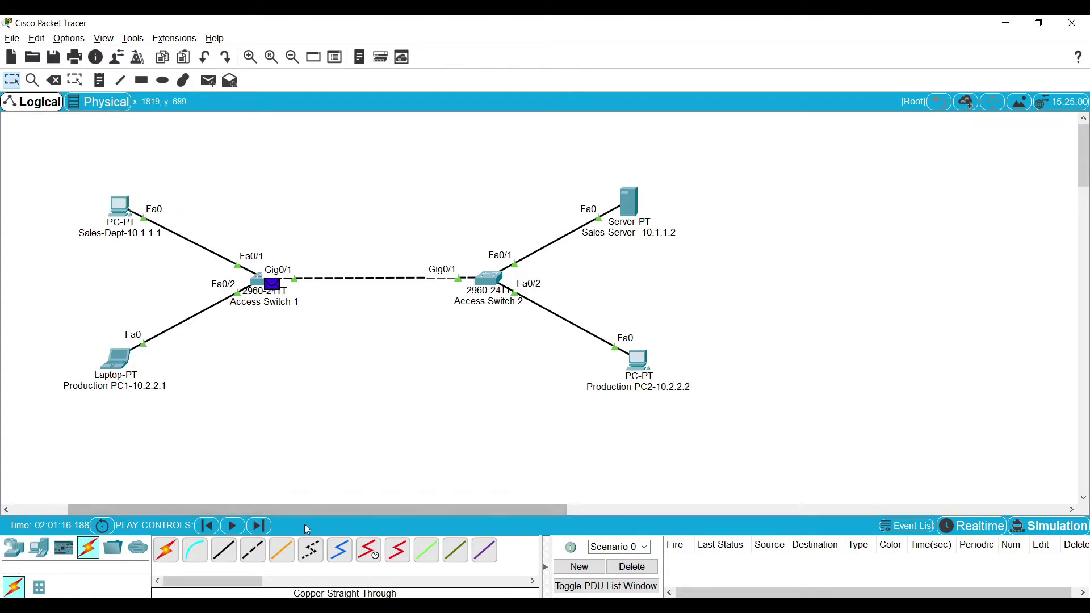
At Access Switch 2, compare the tagged inbound frame with the Ethernet II outbound frame, then return to Realtime
left_click(264, 529)
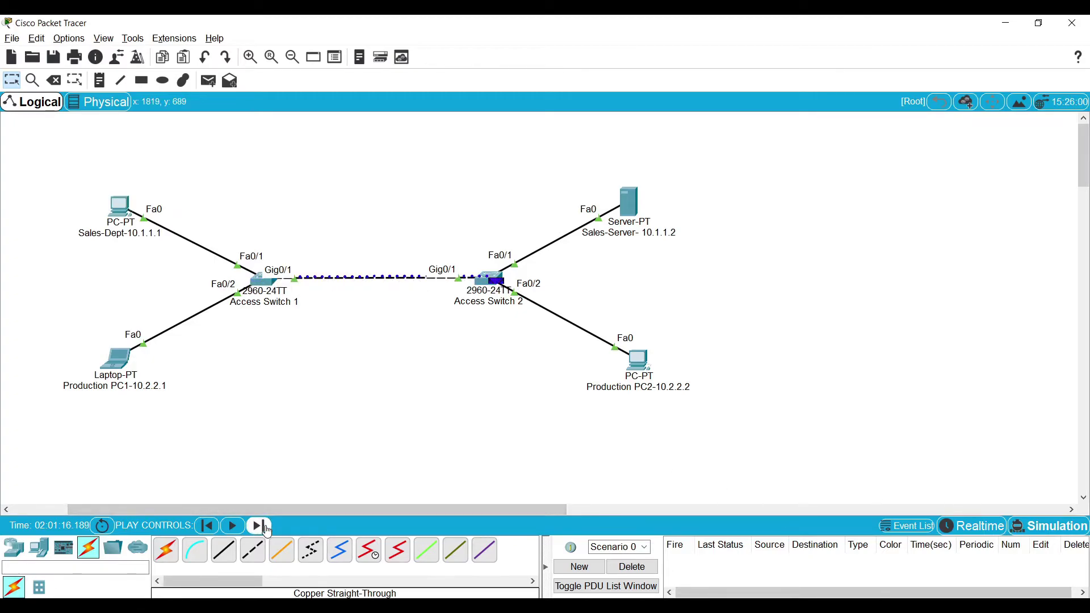
left_click(497, 283)
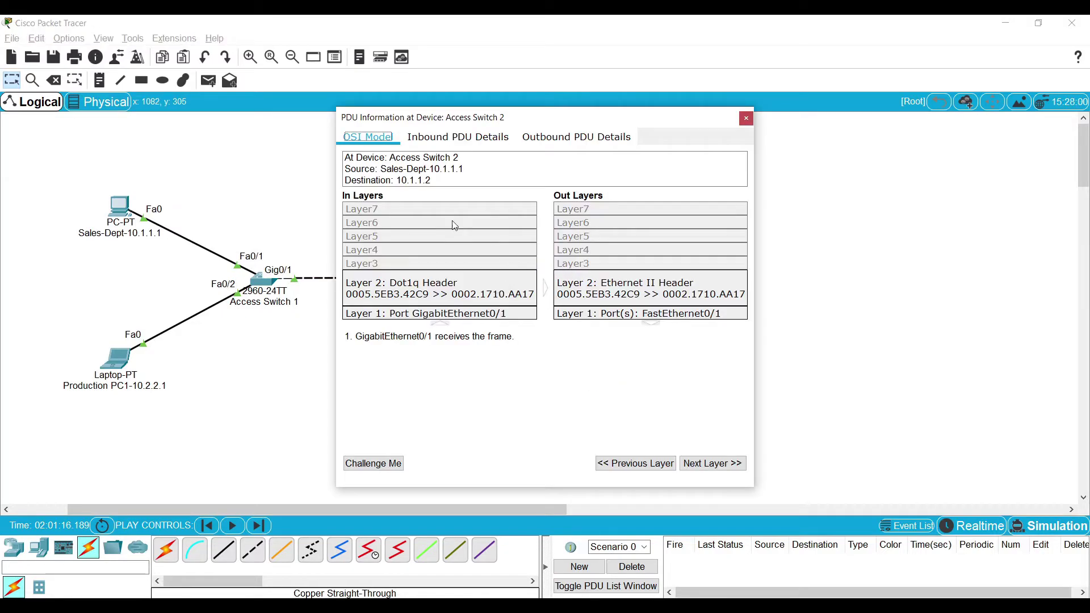
left_click(437, 137)
left_click_drag(659, 115, 964, 96)
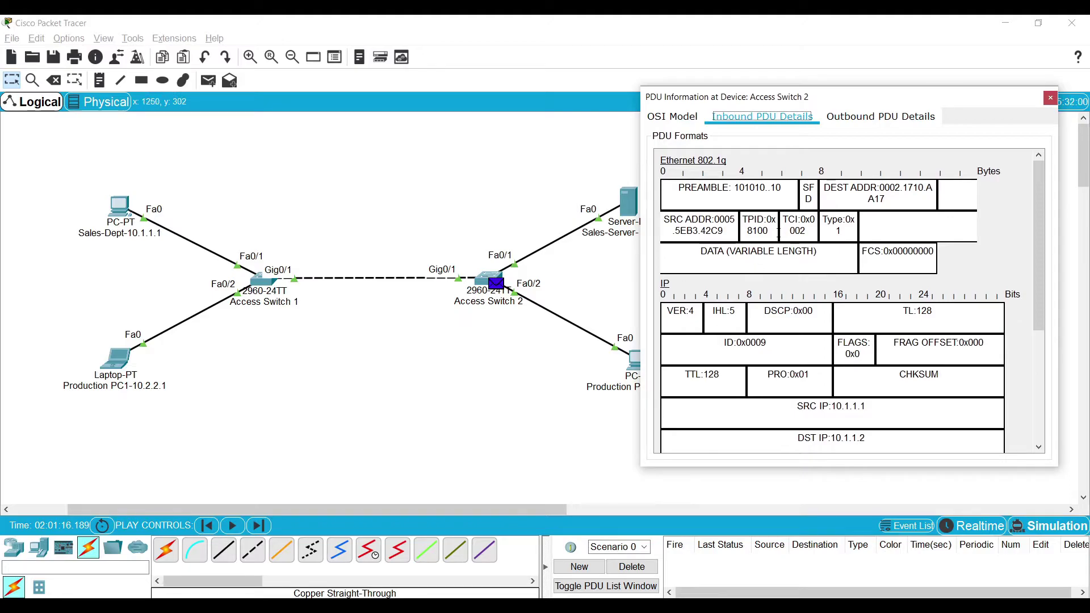
left_click_drag(783, 219, 809, 238)
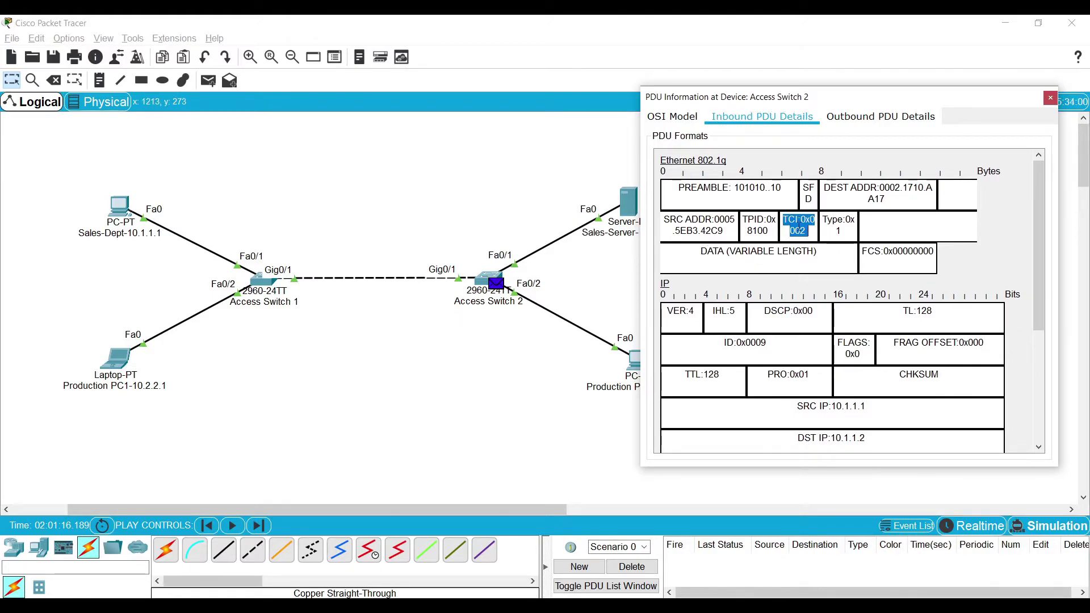
left_click(856, 120)
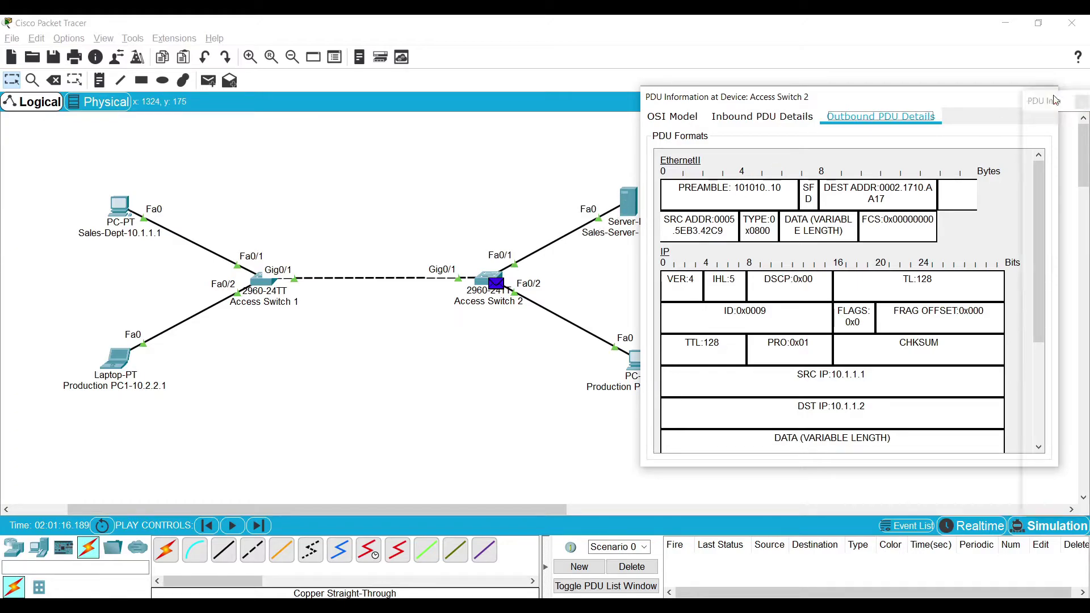
left_click(1050, 97)
key("shift+r")
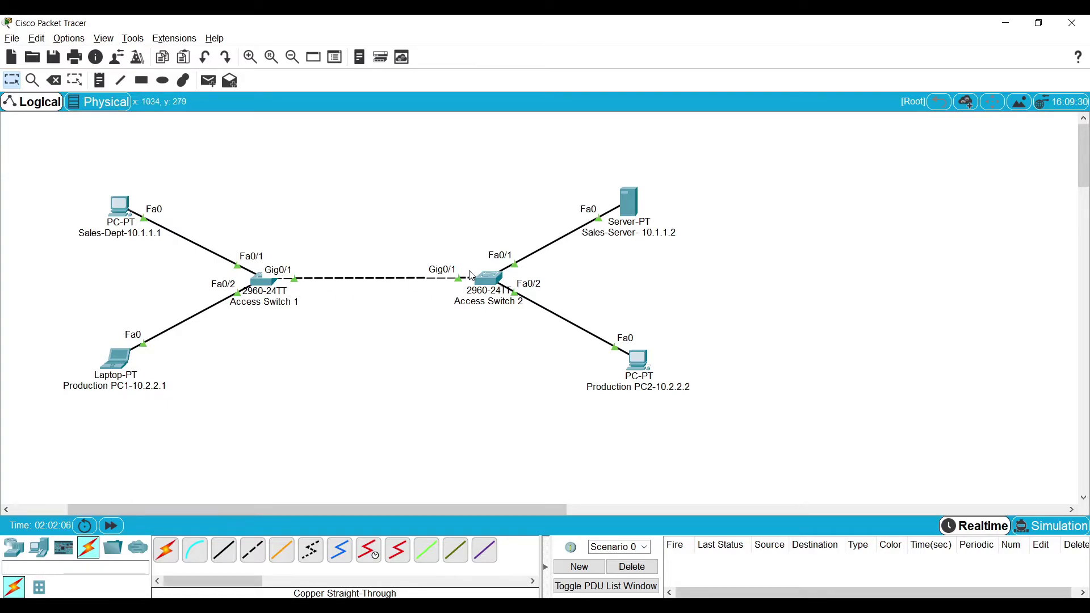
Rerun 'show interfaces trunk' on Access Switch 1 and check Gig0/1's 802.1q encapsulation and allowed VLANs 1-1005
left_click(260, 280)
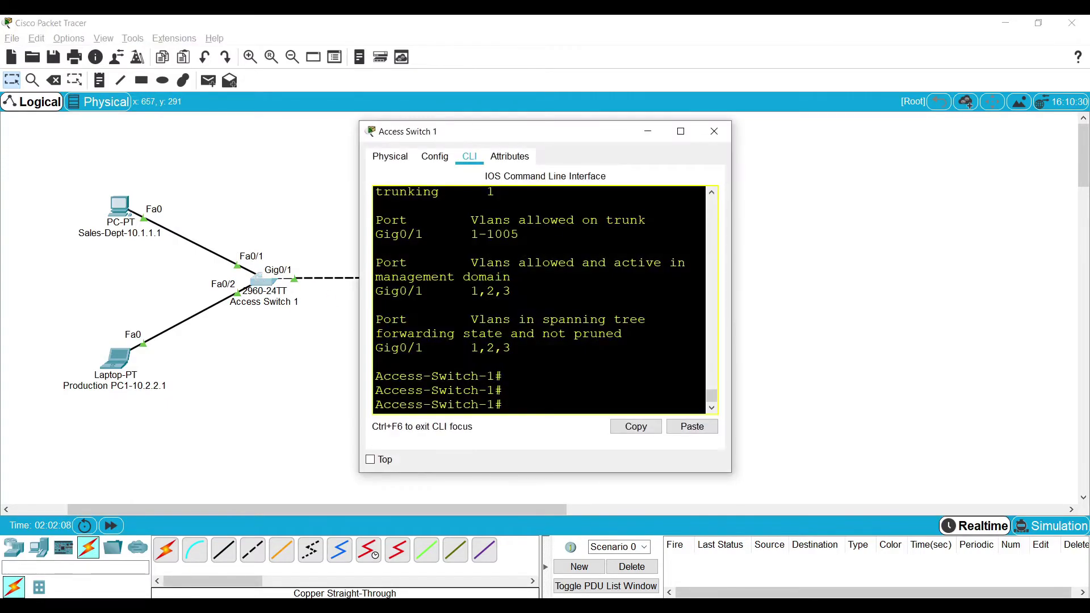
left_click_drag(728, 361, 1085, 319)
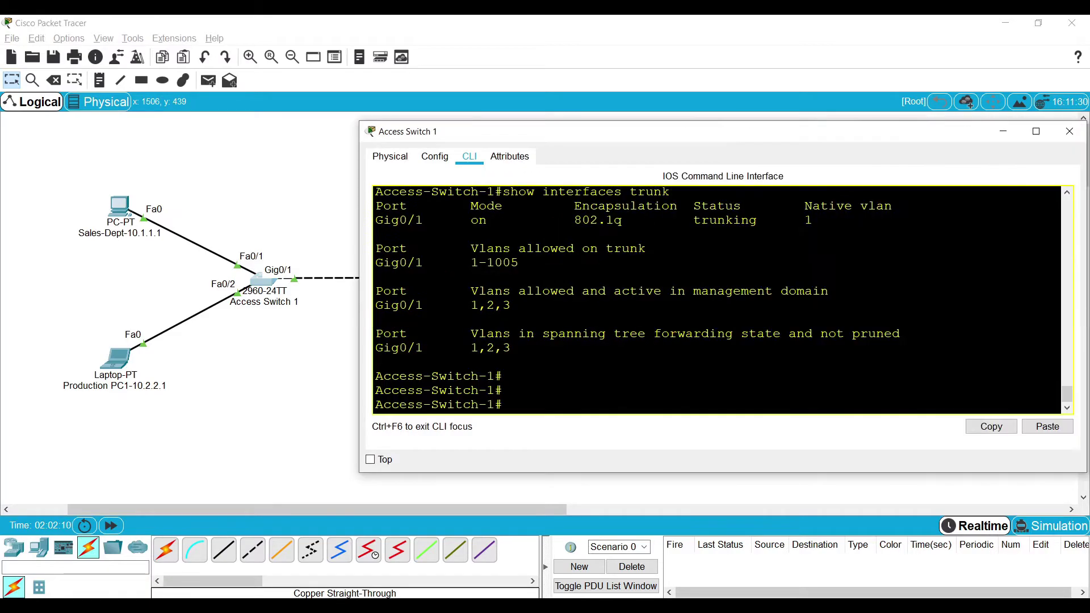
key("Return")
key("Return")
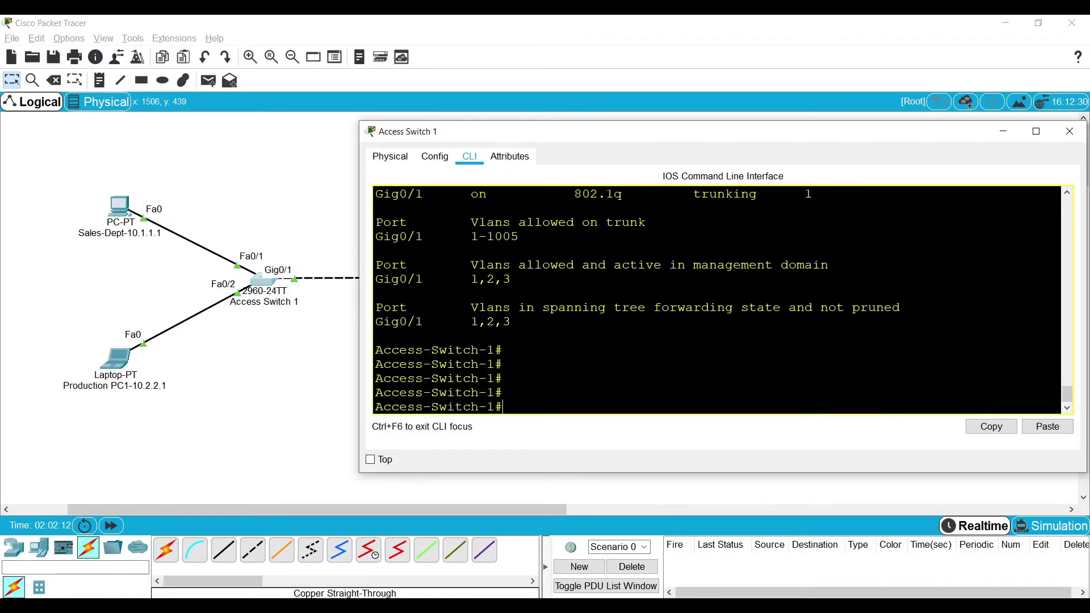
key("Up")
key("Return")
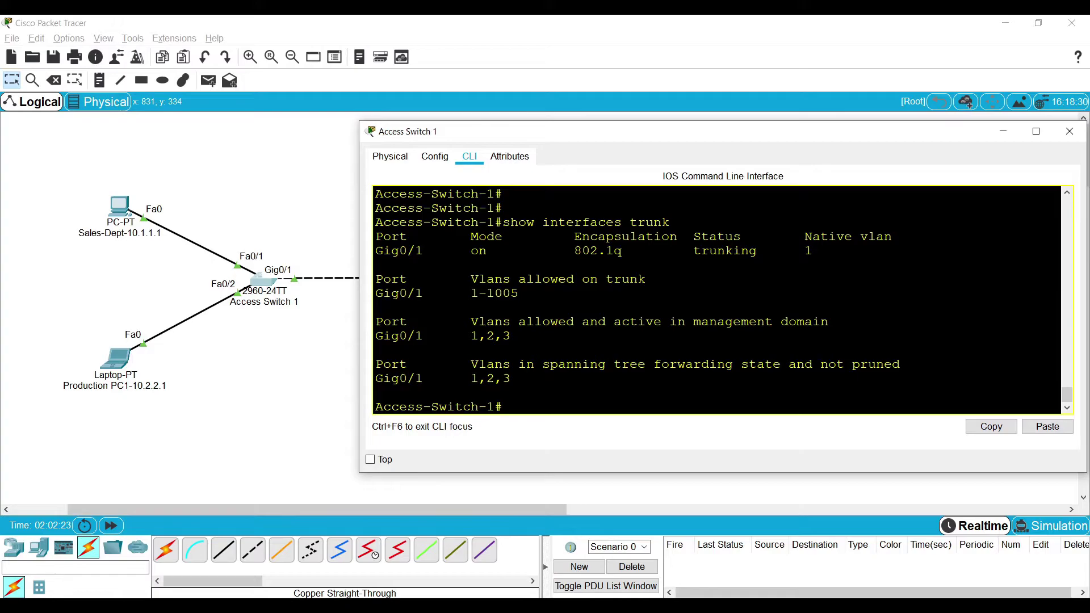
left_click_drag(392, 293, 376, 307)
left_click_drag(471, 279, 518, 292)
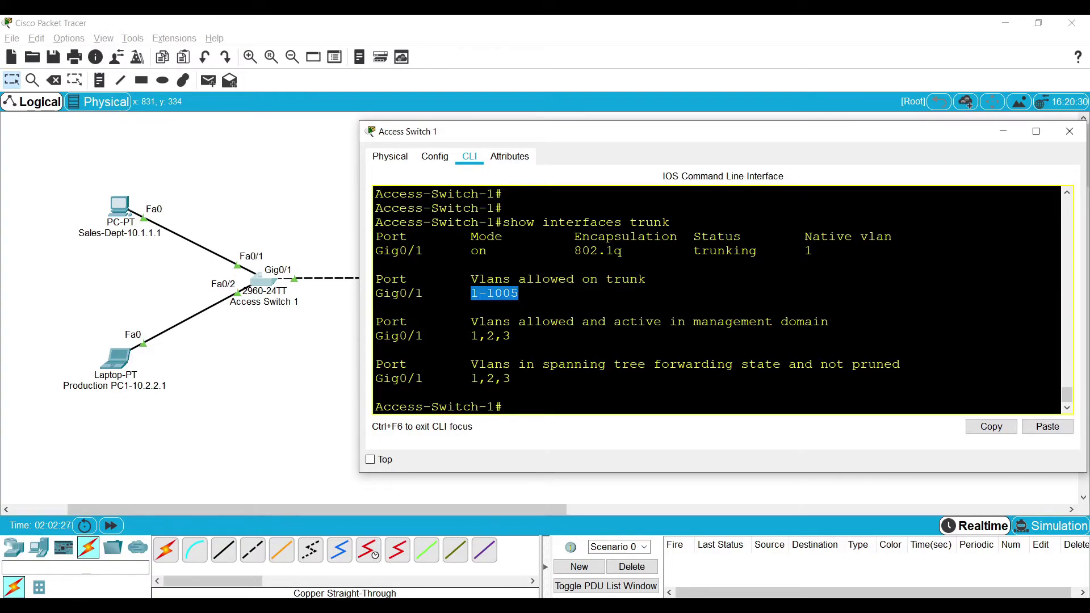
left_click(558, 364)
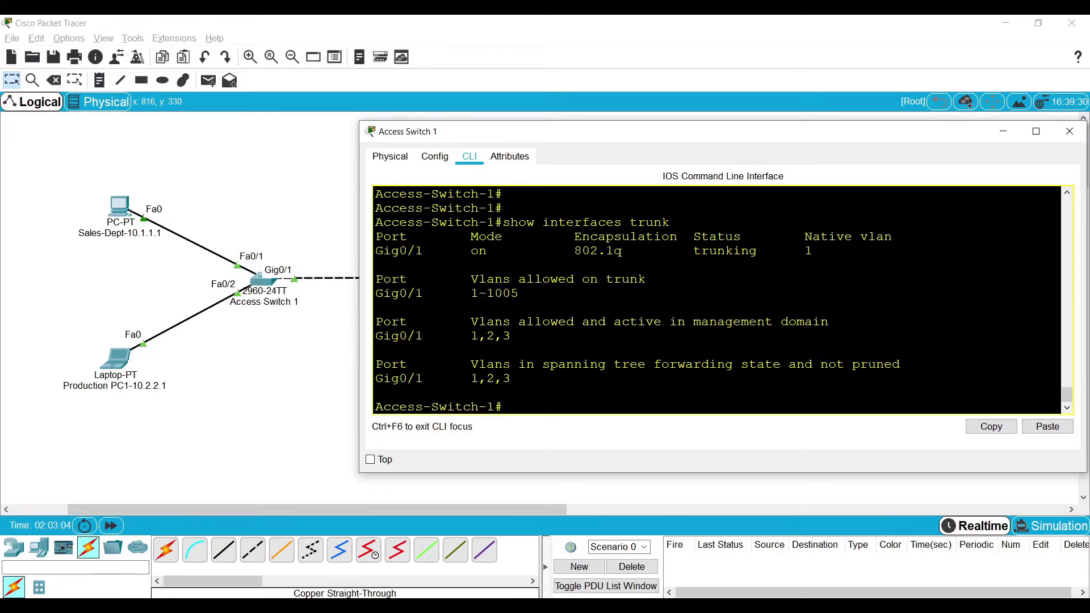
left_click_drag(566, 251, 639, 250)
left_click(375, 264)
left_click_drag(566, 251, 635, 254)
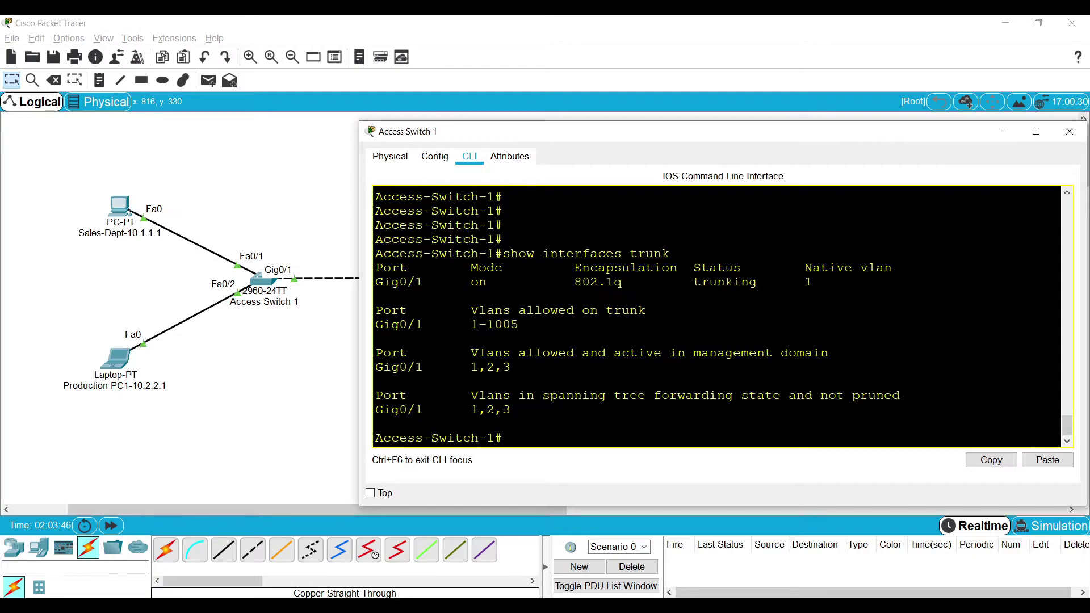
left_click_drag(470, 324, 519, 324)
left_click(519, 325)
Enter global configuration with 'conf t', then 'interface GigabitEthernet 0/1'
key("Return")
key("Return")
type("cofn t")
key("BackSpace")
key("BackSpace")
key("BackSpace")
key("BackSpace")
type("nf t")
key("Return")
key("Return")
type("inetr")
key("Tab")
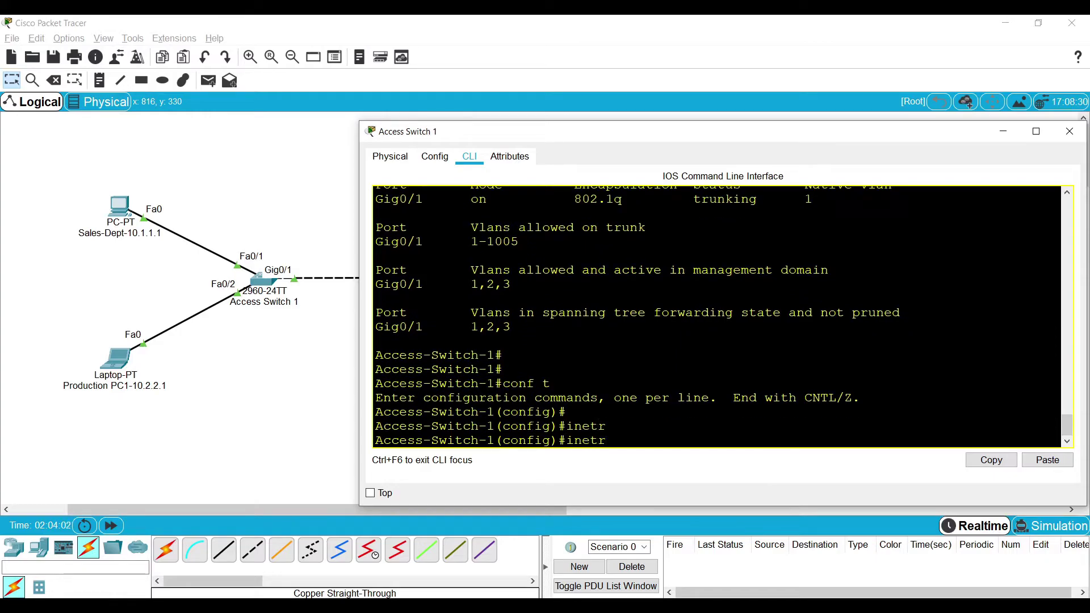
type("er")
key("Tab")
type("Gi")
key("Tab")
type("0/1")
key("Return")
key("Return")
List the 'switchport trunk allowed vlan' options (add, all, except, none, remove), then clear the line
type("swi")
key("Tab")
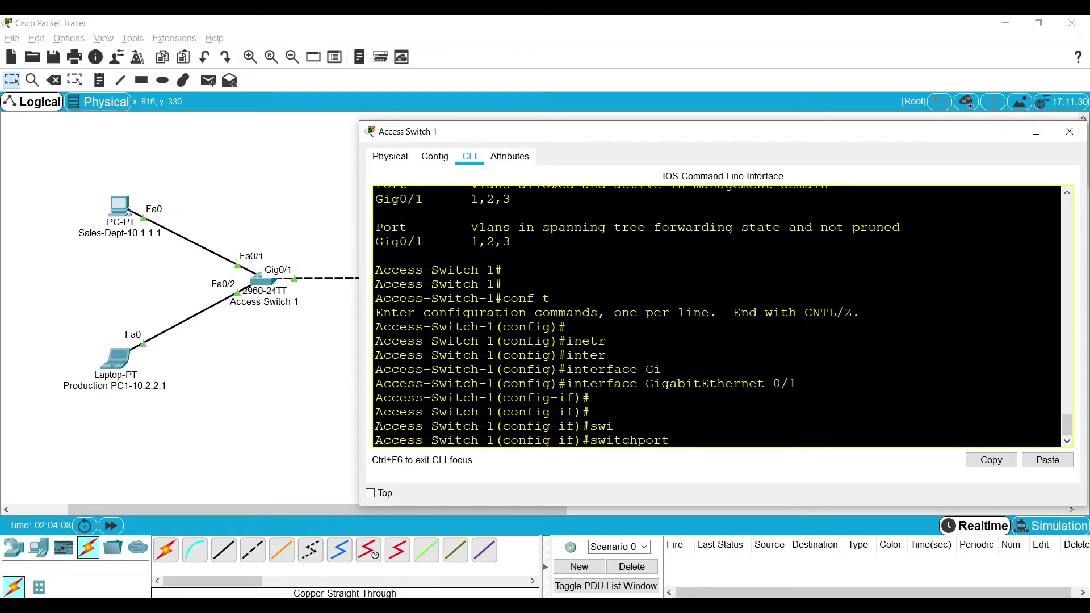
type("tr")
key("Tab")
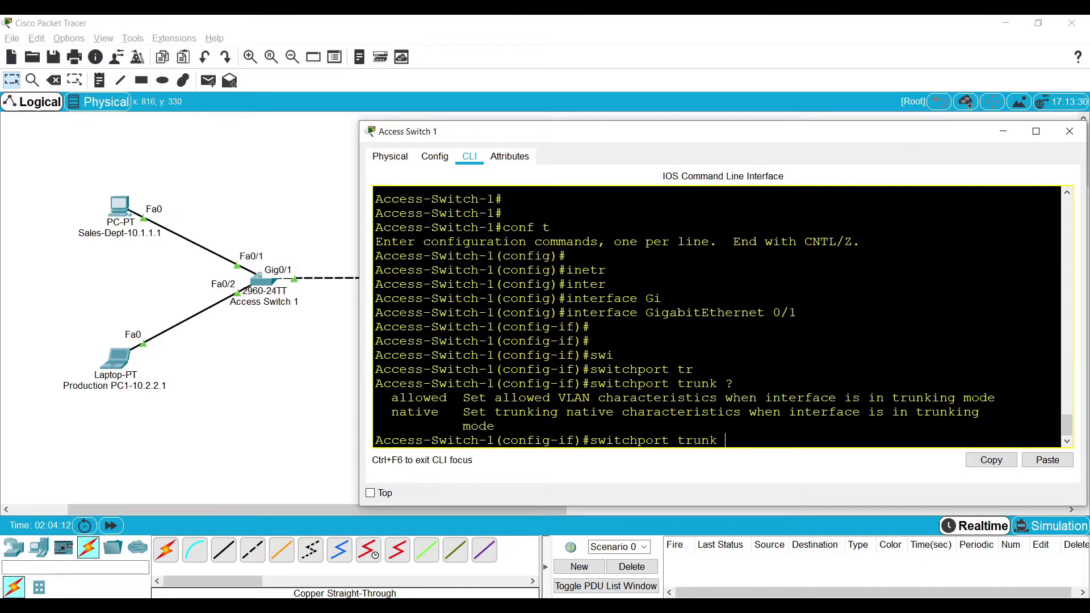
left_click_drag(391, 397, 448, 398)
left_click(731, 446)
type("all")
key("Tab")
type("?")
type(" vlan")
key("Tab")
type("?")
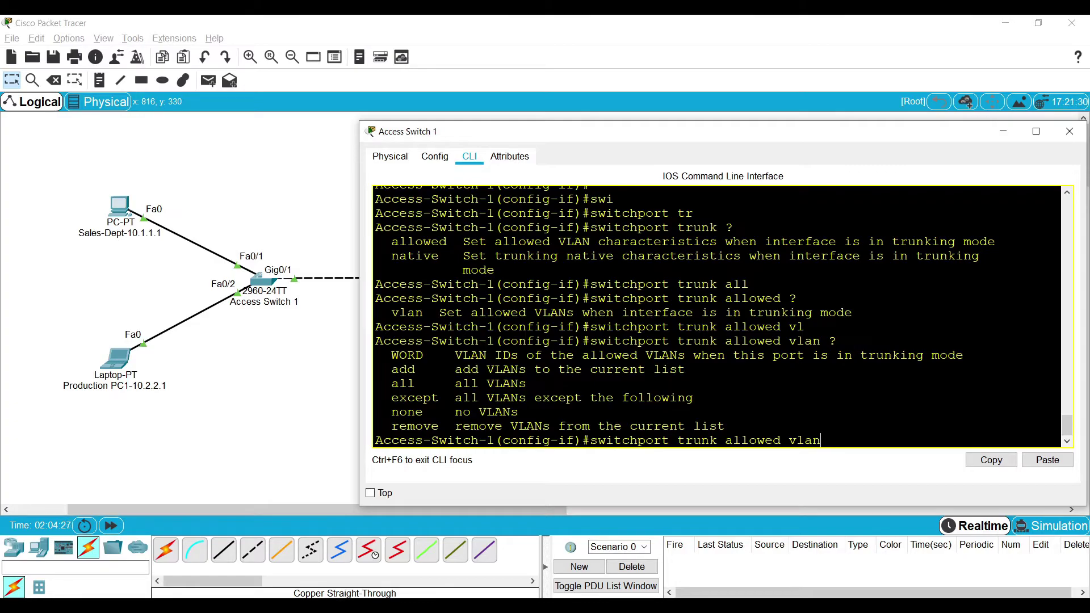
key("BackSpace")
key("BackSpace")
key("BackSpace")
key("BackSpace")
key("BackSpace")
key("BackSpace")
key("BackSpace")
key("BackSpace")
key("BackSpace")
key("BackSpace")
key("BackSpace")
key("BackSpace")
key("BackSpace")
key("BackSpace")
key("BackSpace")
key("BackSpace")
key("BackSpace")
key("BackSpace")
key("BackSpace")
key("BackSpace")
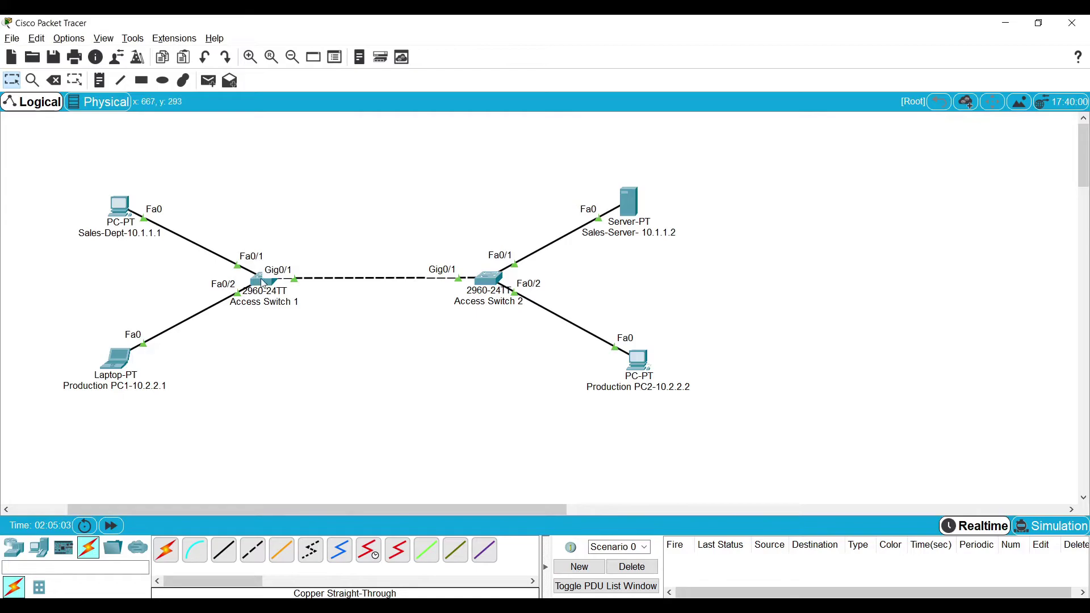
Reopen Access Switch 1's CLI and re-enter interface GigabitEthernet 0/1 configuration
left_click(263, 284)
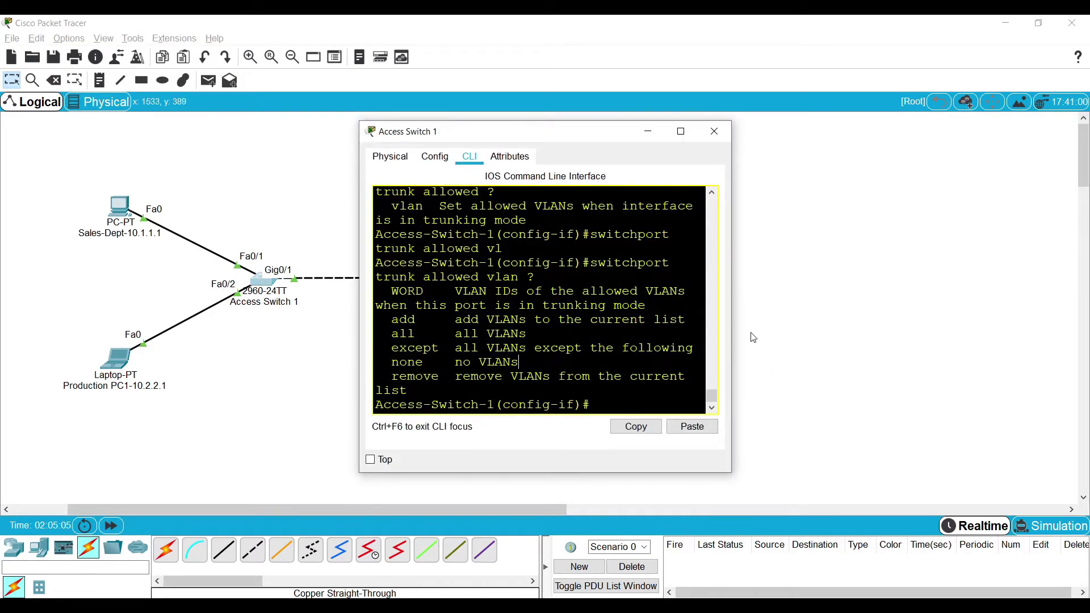
left_click_drag(732, 331, 1085, 337)
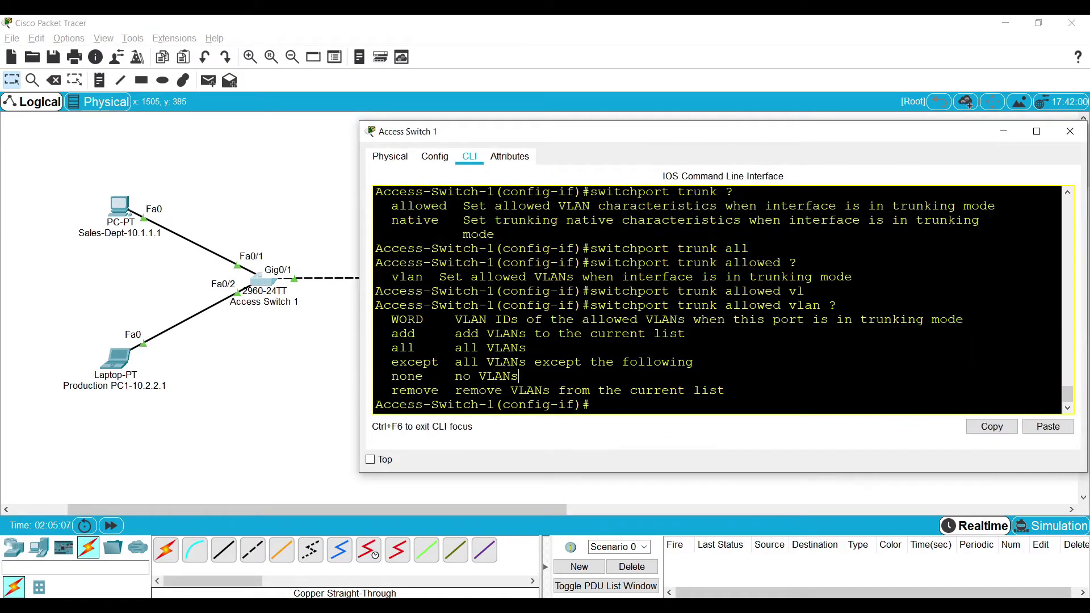
key("Return")
key("Return")
key("Return")
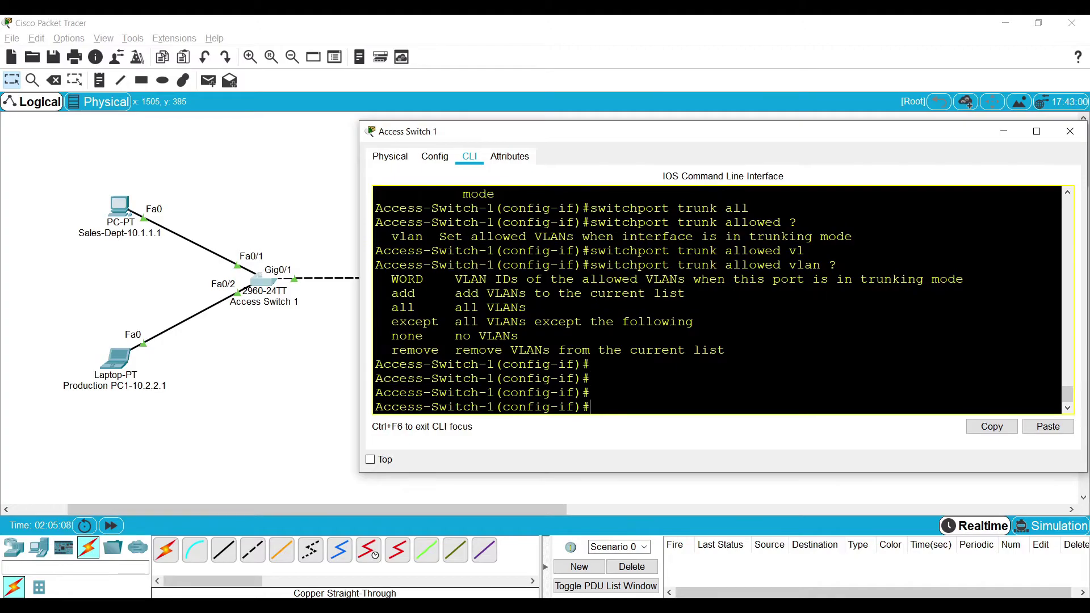
type("interface GigabitEthernet 0/1")
key("Return")
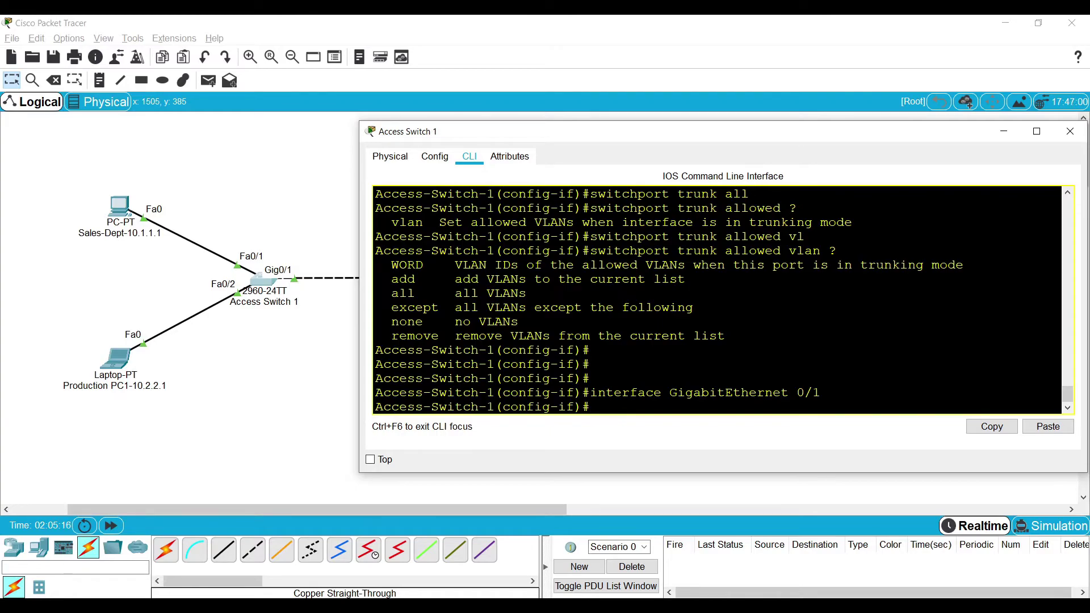
key("Return")
key("Return")
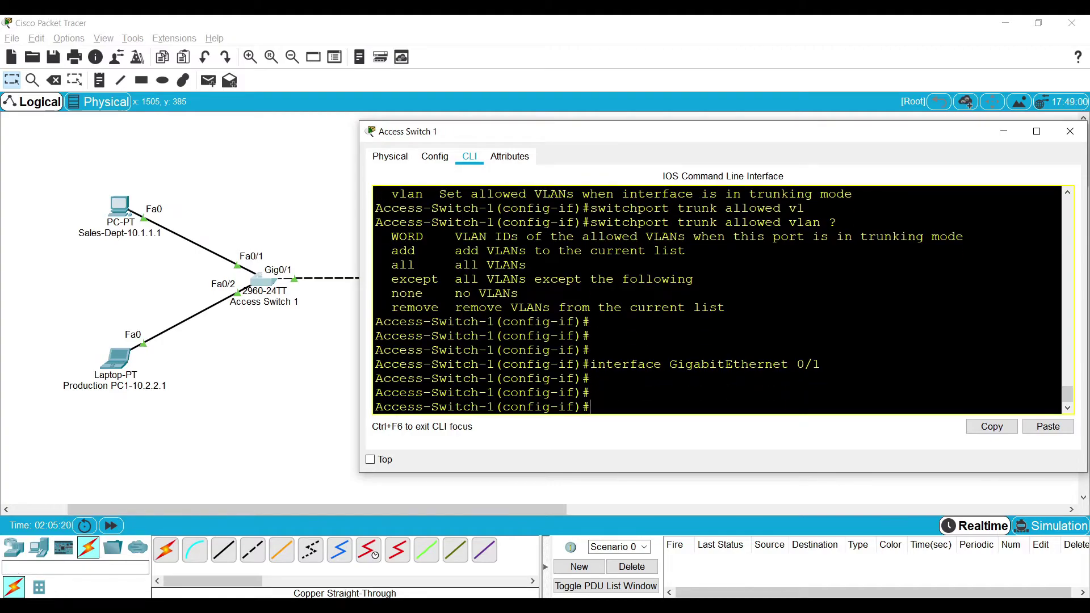
List the 'switchport mode' options on Gig0/1, including dynamic auto and dynamic desirable
type("swi")
key("Tab")
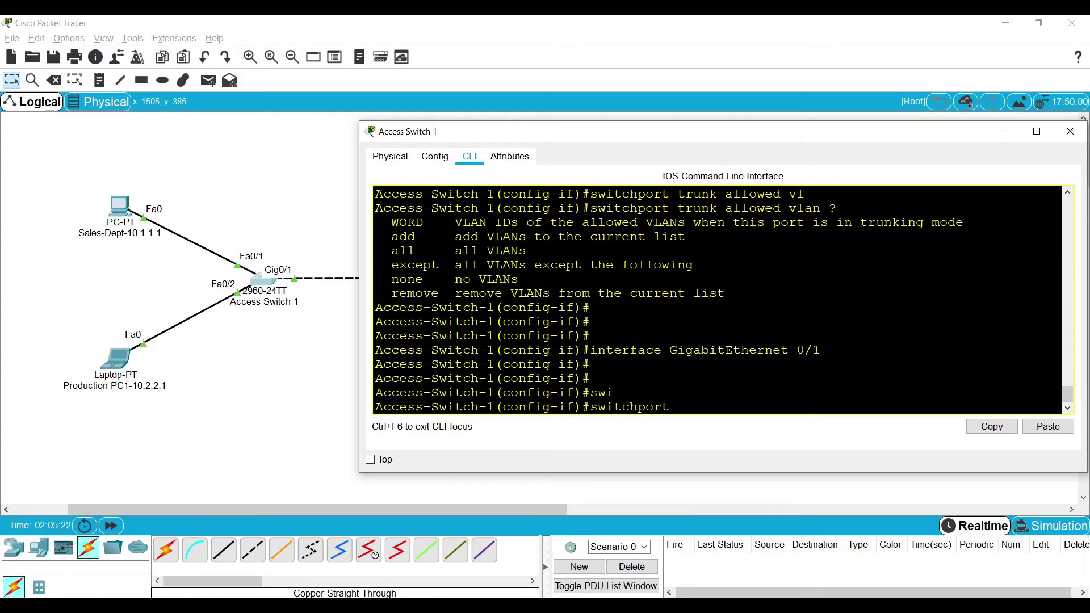
type("mo")
key("Tab")
type("?")
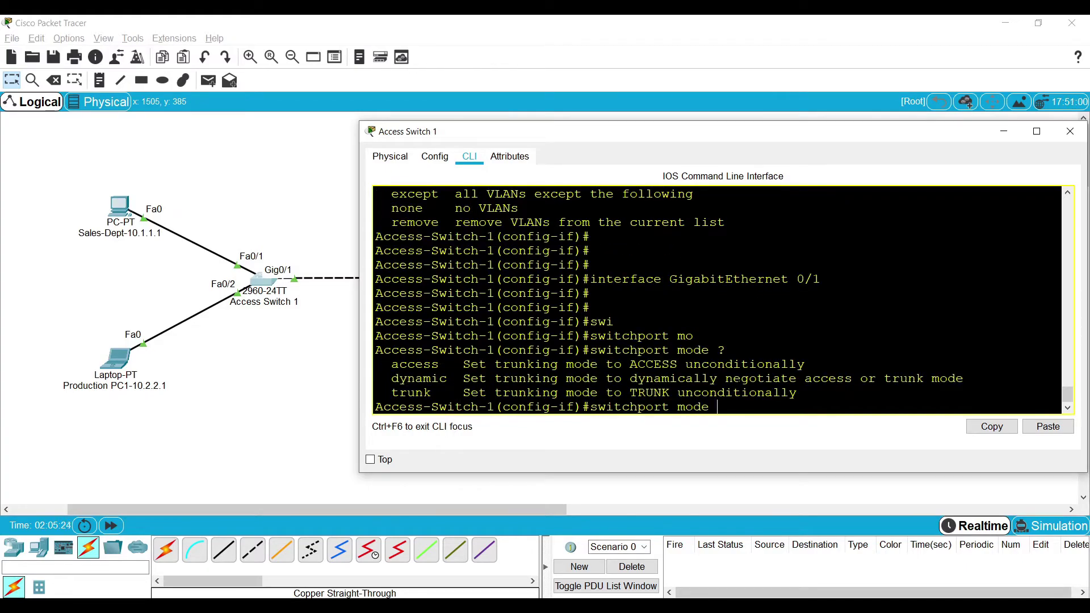
left_click_drag(390, 379, 447, 379)
double_click(402, 379)
left_click(704, 413)
type("dy")
key("Tab")
type("?")
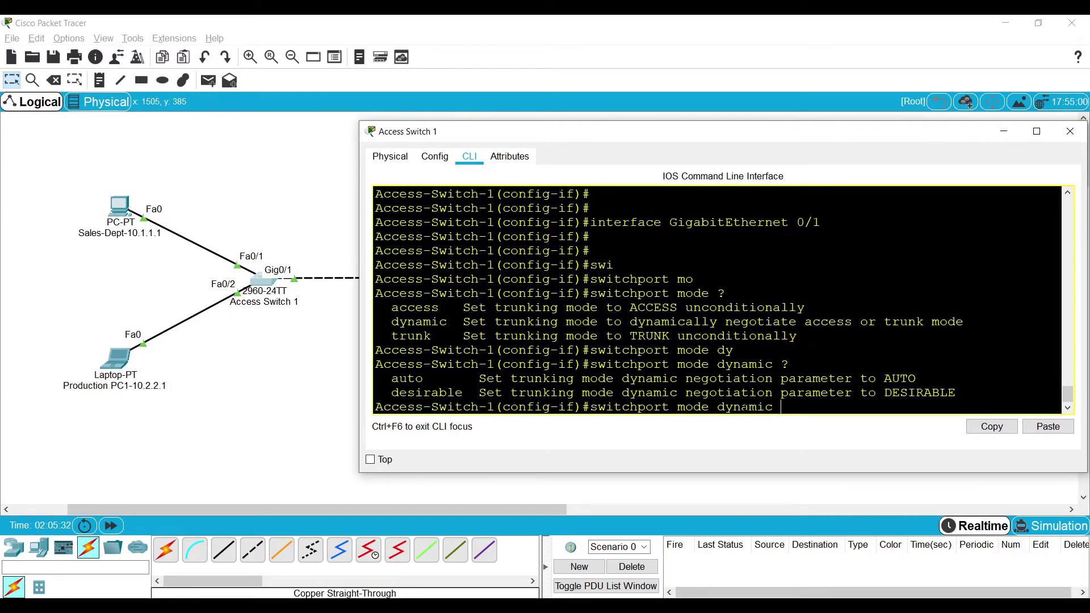
double_click(409, 379)
double_click(419, 393)
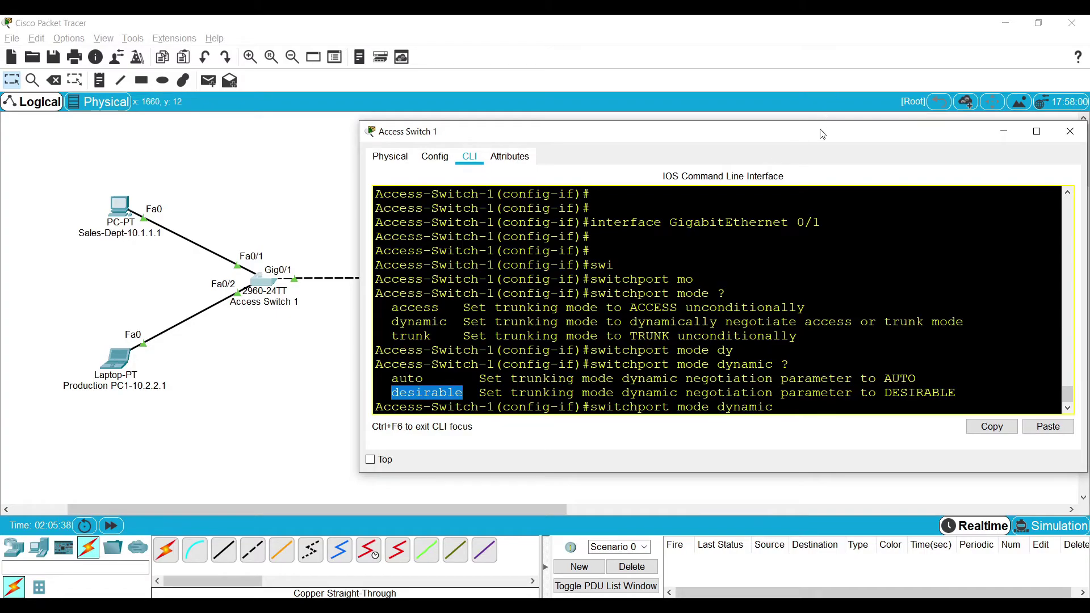
Apply 'switchport mode dynamic desirable' to Gig0/1 so its line protocol comes up
left_click_drag(829, 123, 829, 107)
left_click_drag(356, 300, 299, 306)
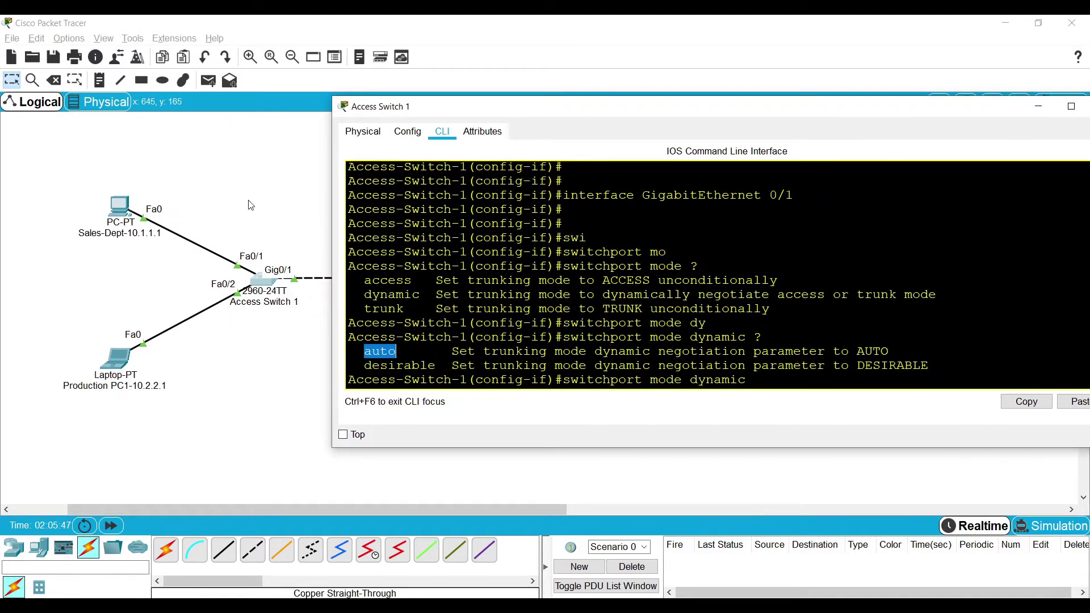
left_click(250, 205)
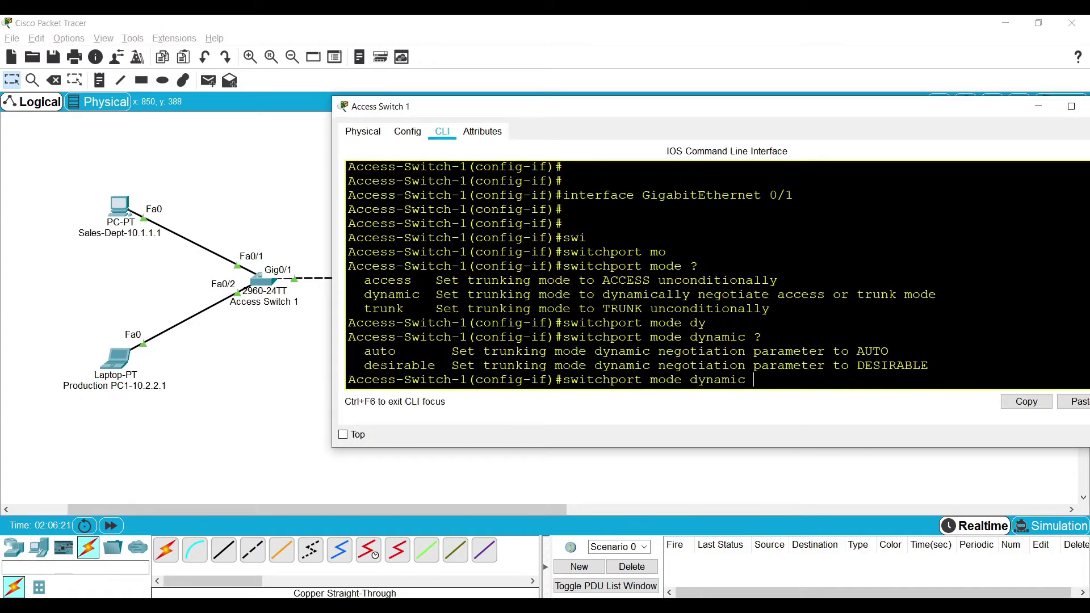
double_click(377, 351)
type("d")
type("e")
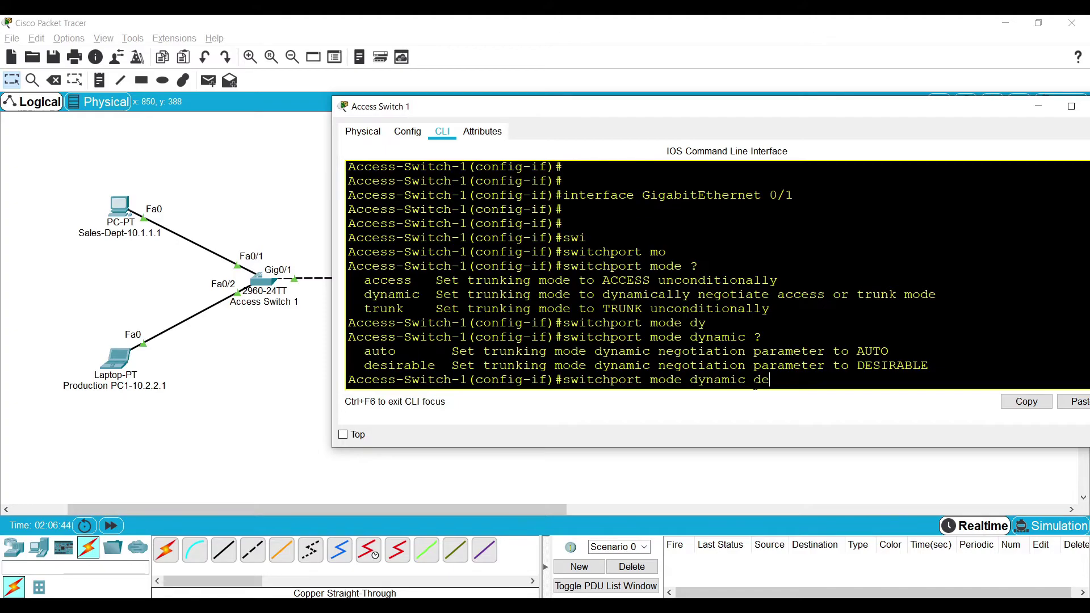
type("si")
key("Tab")
key("Return")
key("Return")
key("Return")
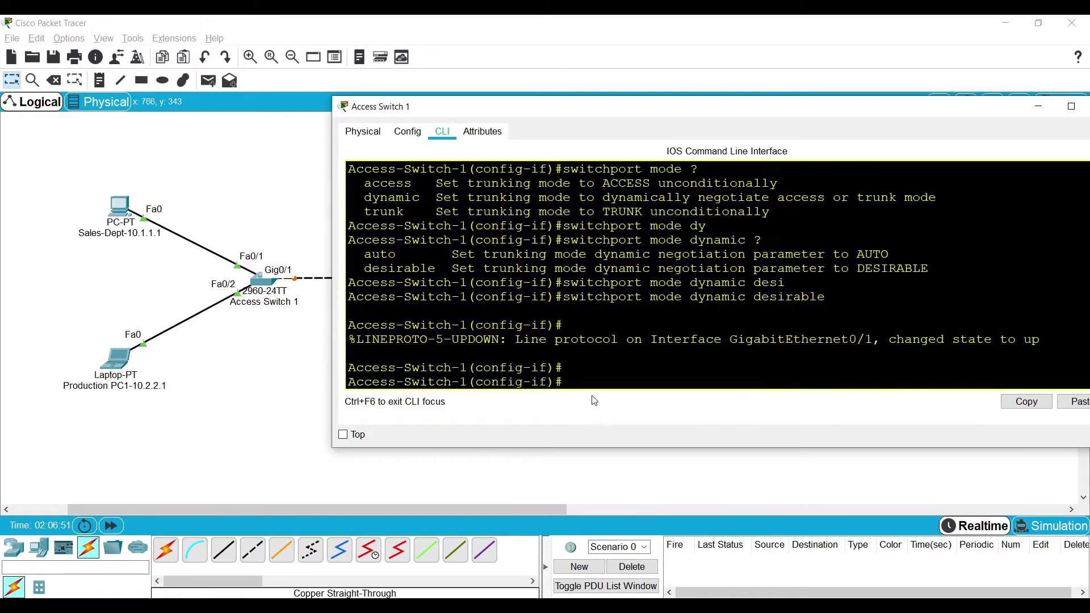
Exit configuration mode and run 'show interfaces GigabitEthernet0/1 switchport'
type("end")
key("Return")
key("Return")
key("Return")
key("Return")
type("show ")
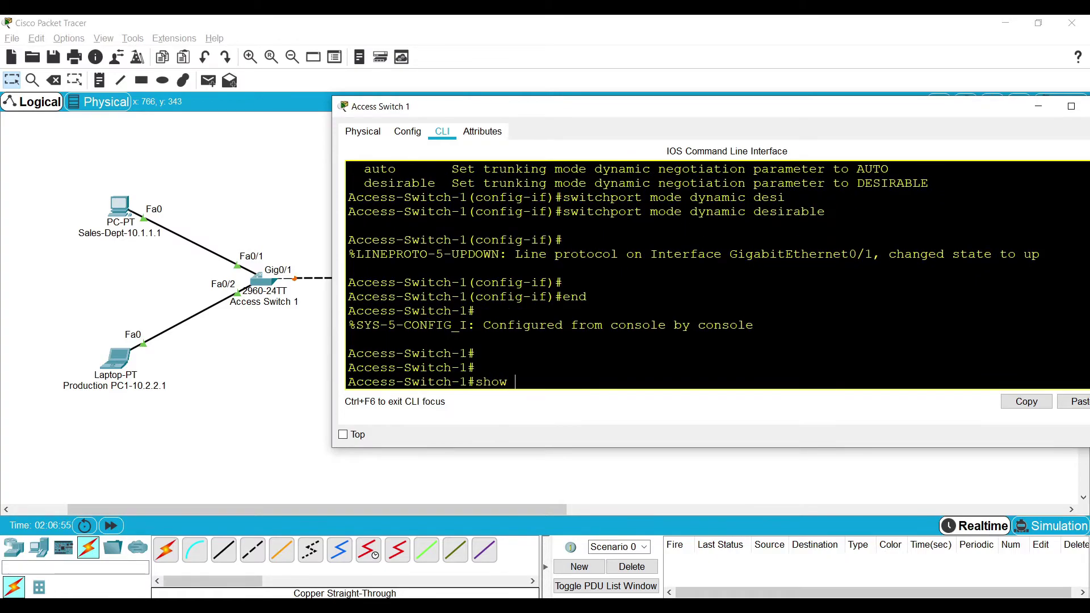
type("inter")
key("Tab")
type("G")
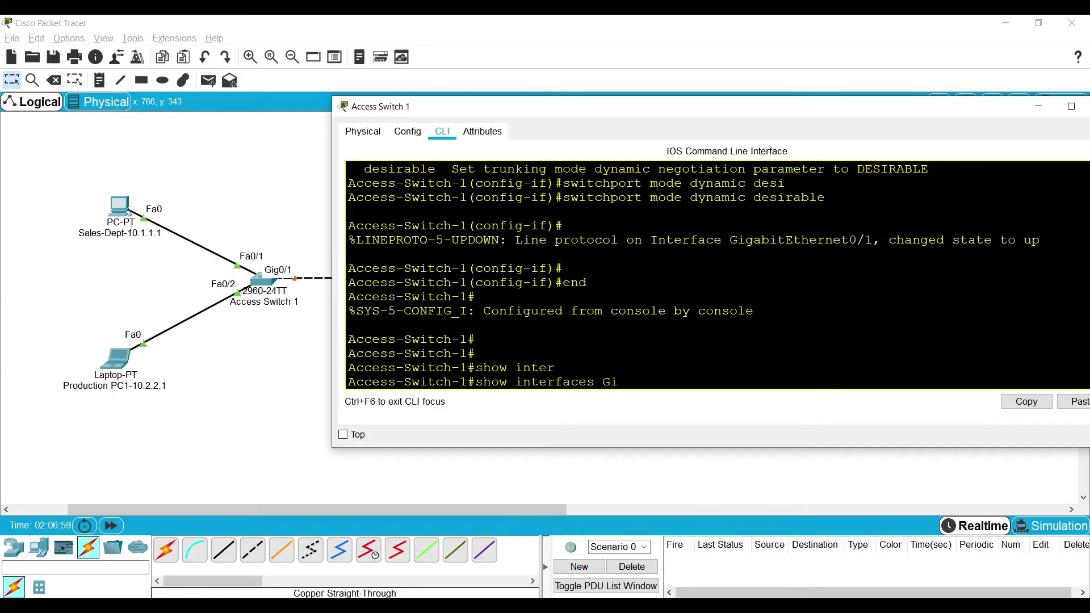
type("i")
key("Tab")
type("0/1")
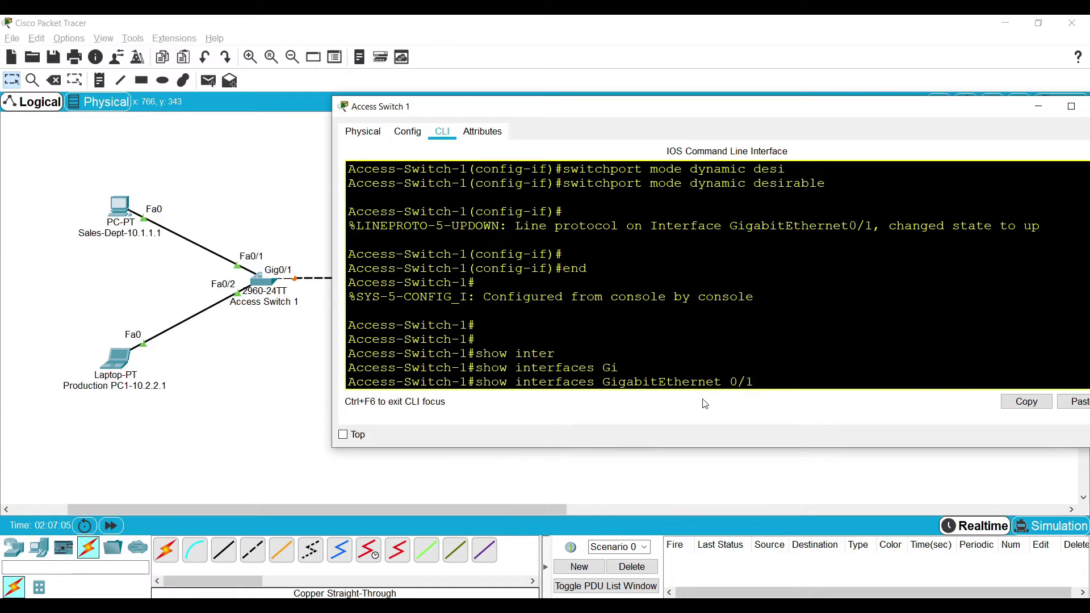
type(" swi")
key("Tab")
key("Return")
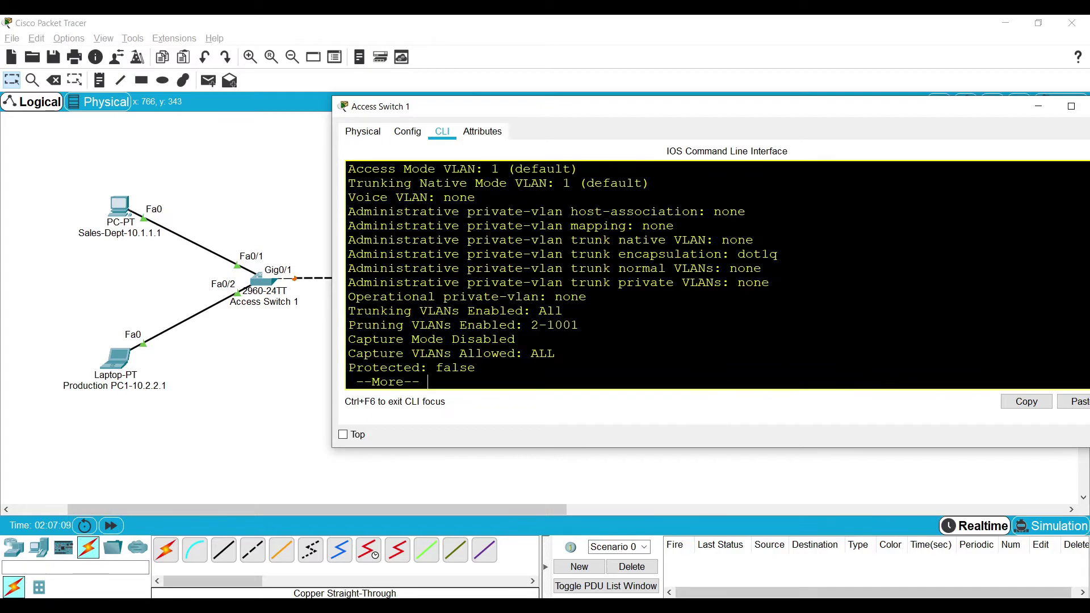
Enlarge the CLI window and highlight administrative mode dynamic desirable and operational mode trunk
left_click_drag(751, 108, 657, 88)
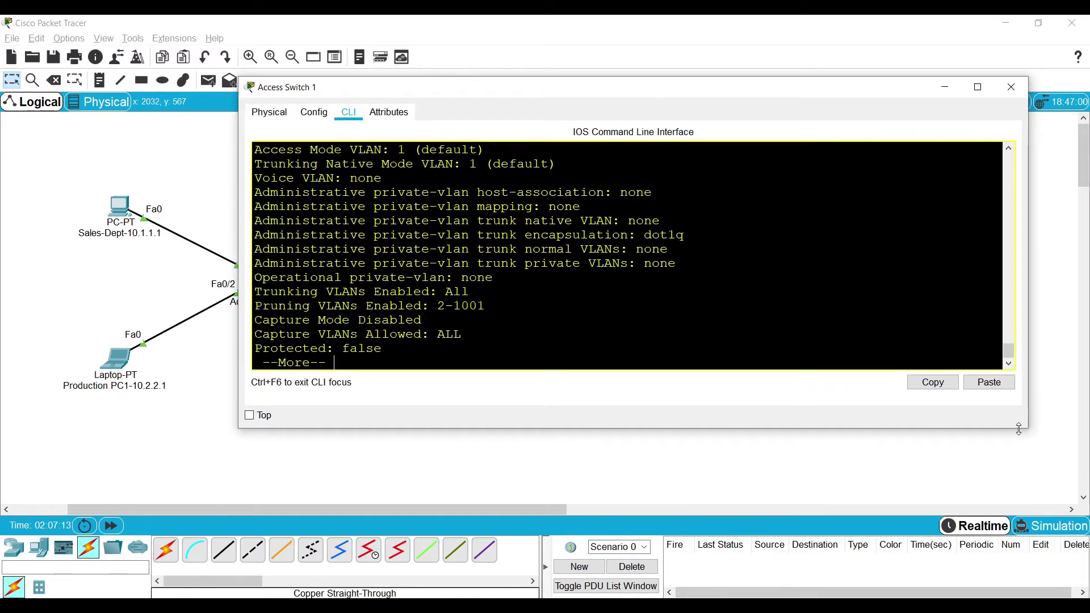
left_click_drag(1026, 432, 1014, 571)
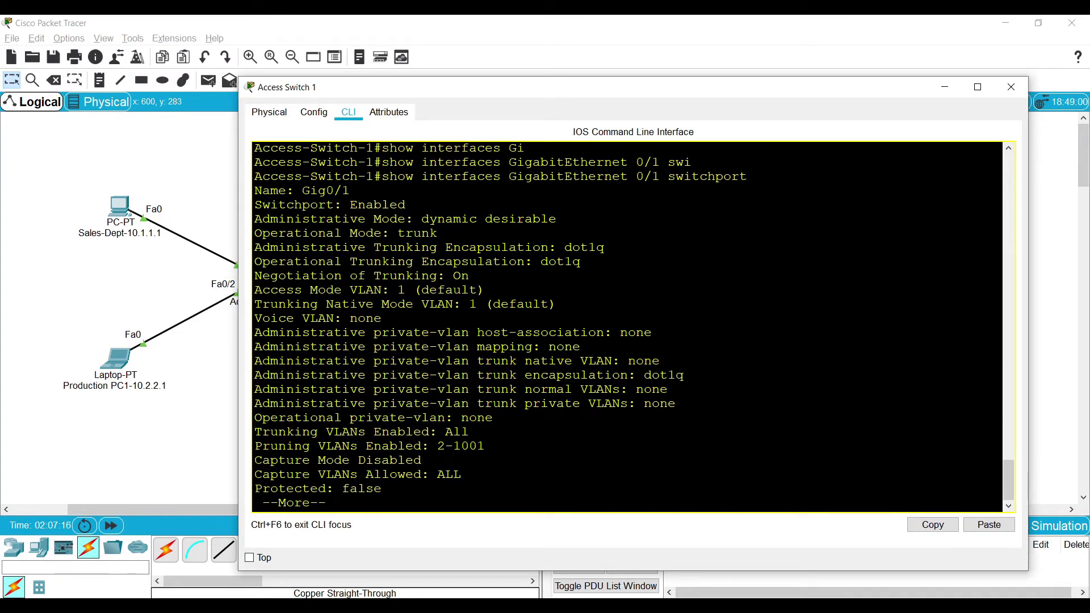
left_click_drag(310, 219, 556, 218)
left_click(557, 218)
left_click_drag(421, 218, 549, 219)
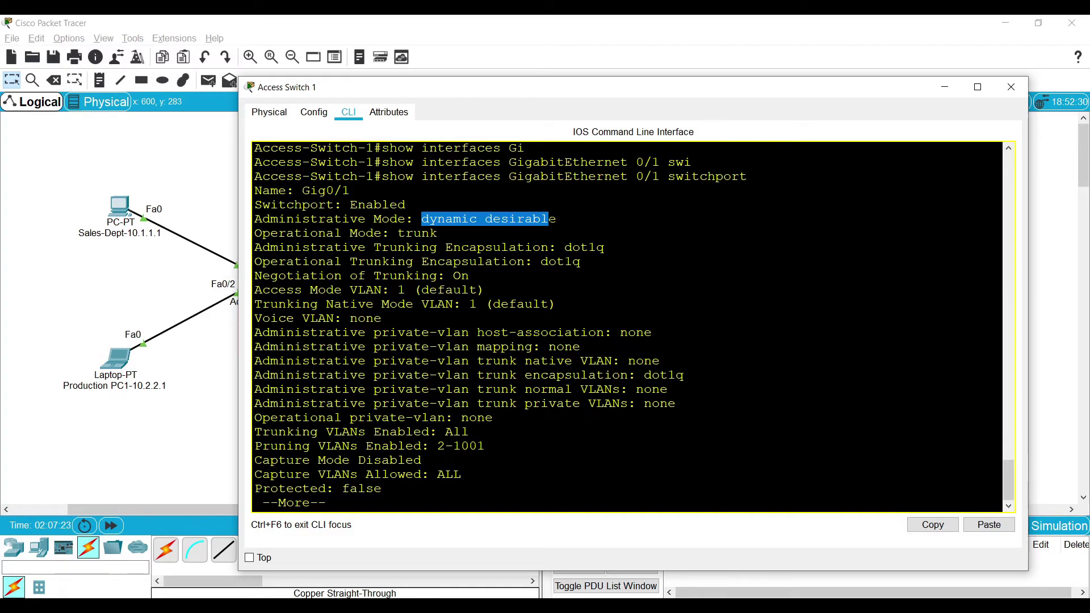
left_click_drag(398, 232, 437, 232)
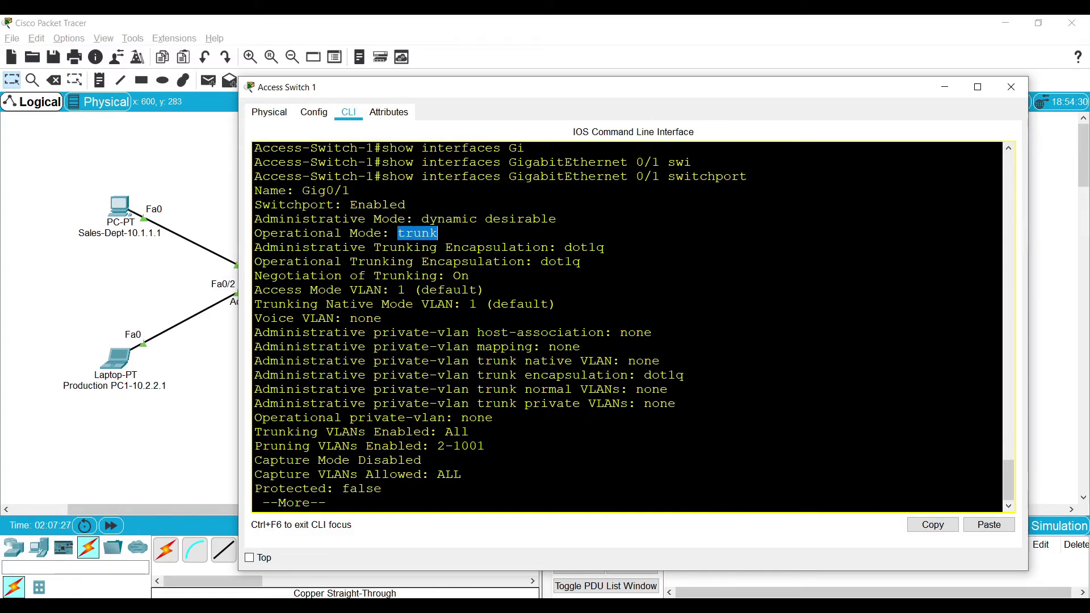
Highlight the dot1q encapsulation lines and the 'Negotiation of Trunking: On' value
left_click_drag(310, 247, 605, 247)
left_click(469, 275)
left_click_drag(539, 261, 605, 247)
left_click(580, 261)
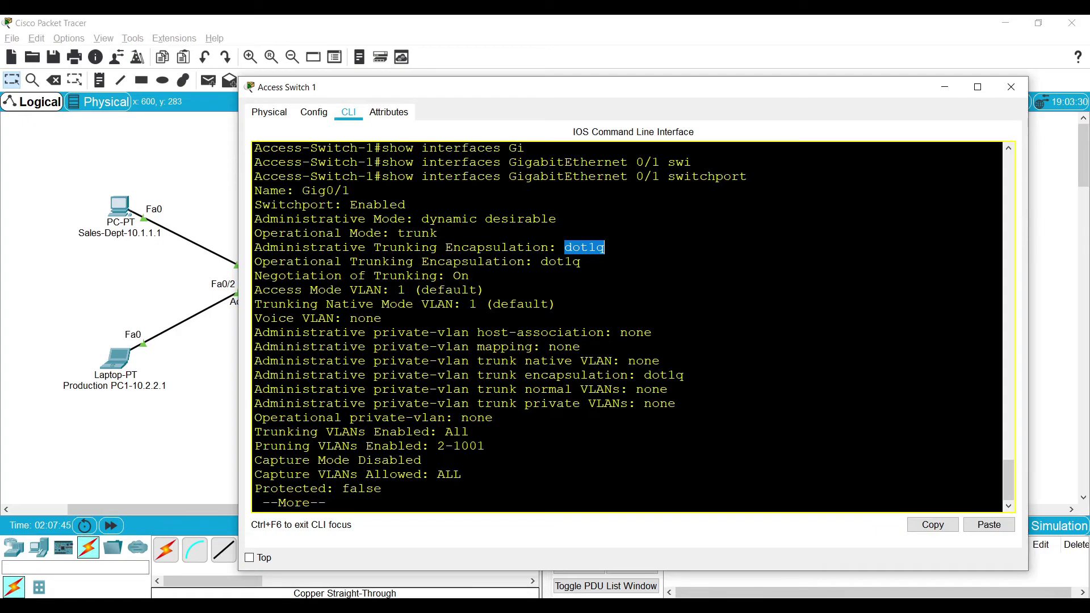
key("Escape")
left_click_drag(565, 247, 604, 248)
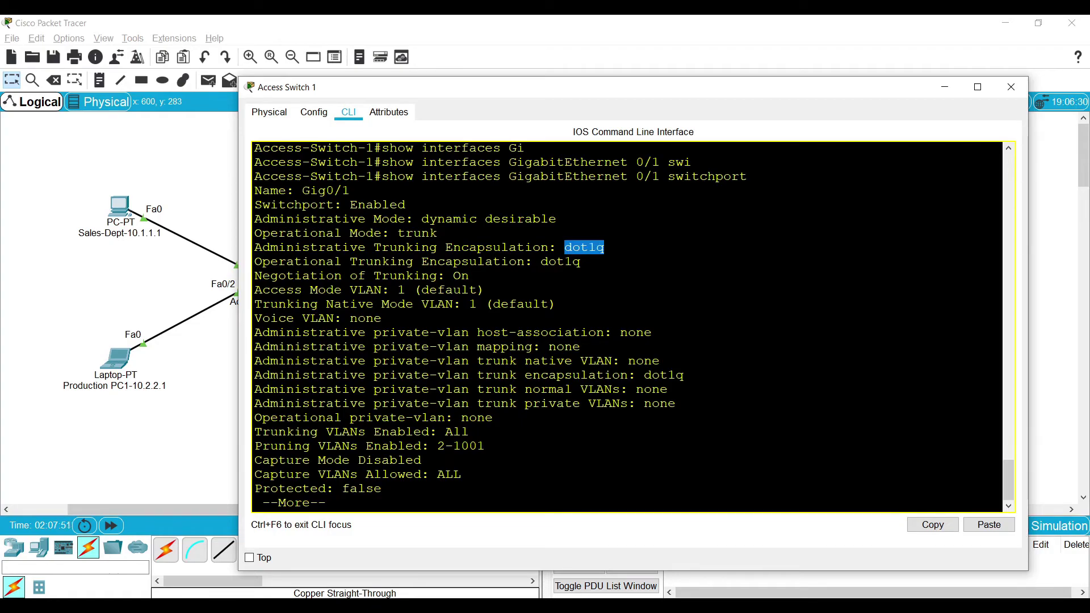
left_click_drag(286, 275, 470, 276)
left_click(470, 275)
double_click(461, 275)
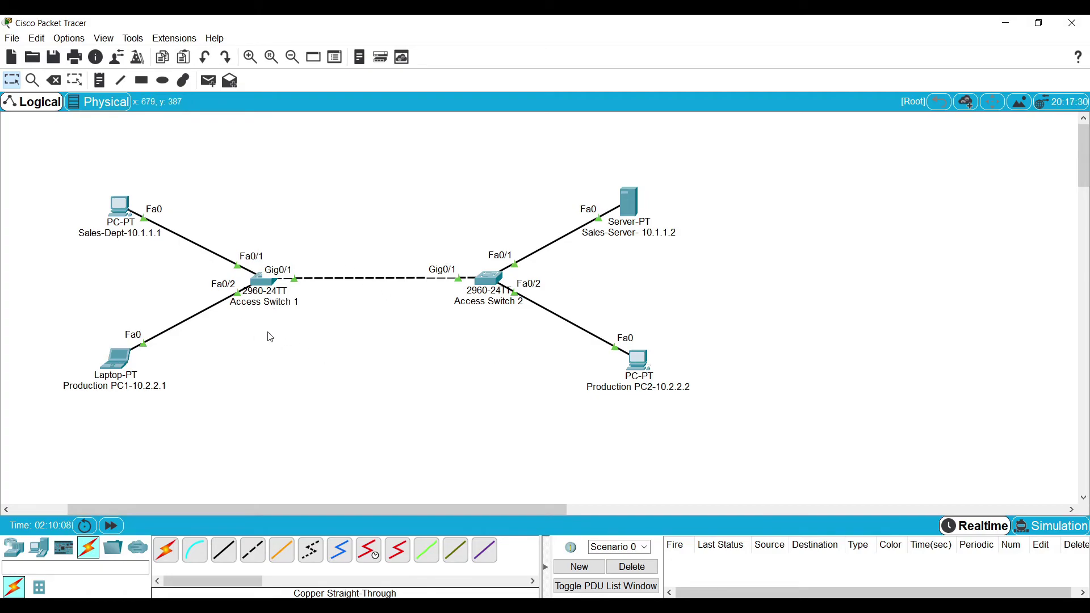
On Access Switch 1's CLI, enter global configuration and interface Gig0/1 configuration
left_click(261, 280)
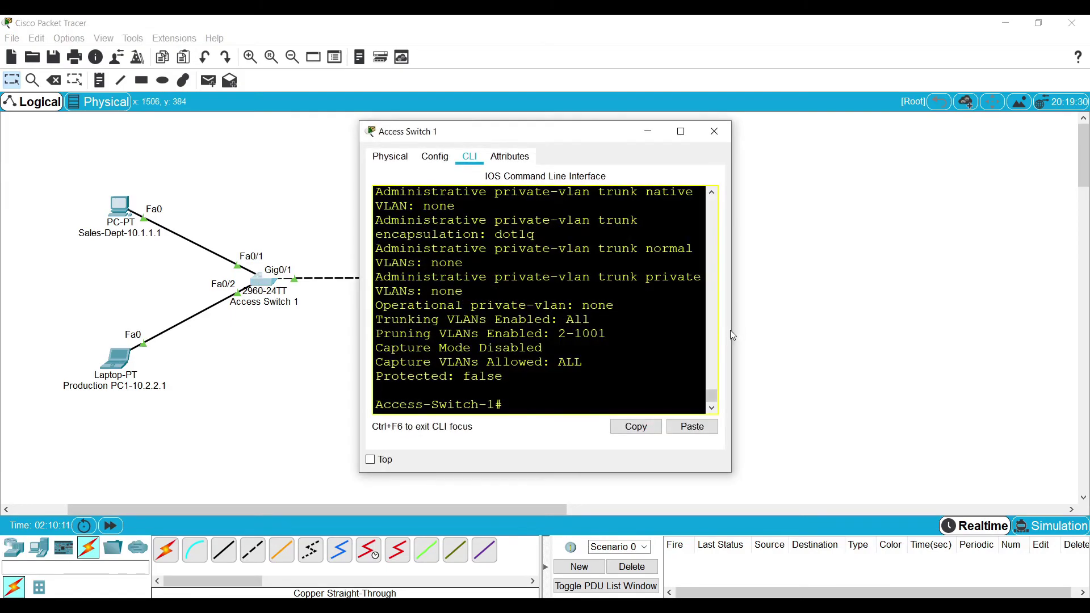
left_click_drag(731, 330, 1019, 329)
key("Return")
key("Return")
key("Up")
key("Down")
type("conf t")
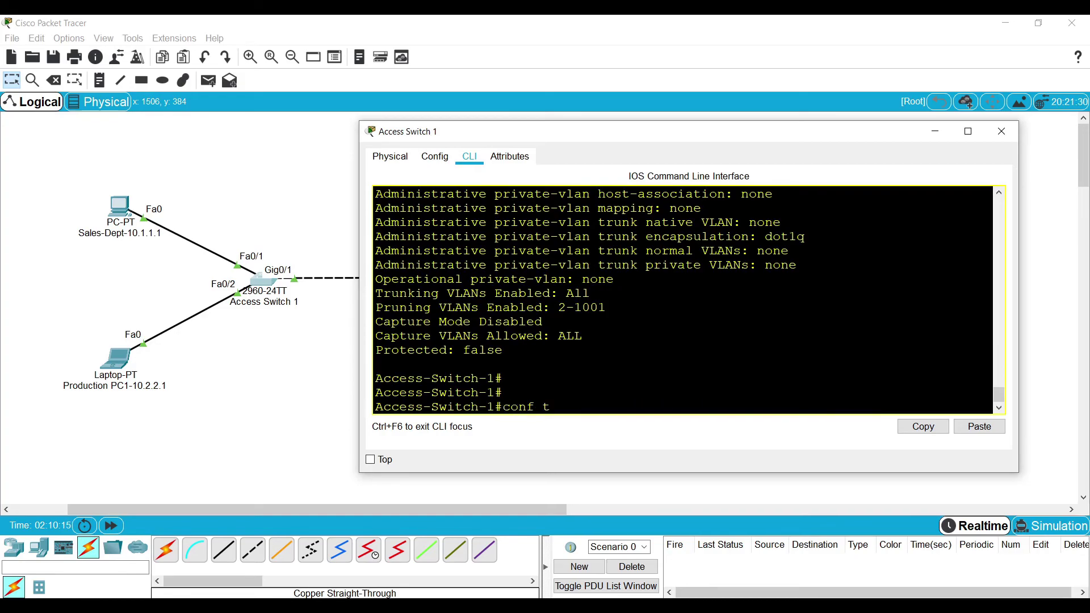
key("Return")
type("switchport mode dynamic desirable")
key("Up")
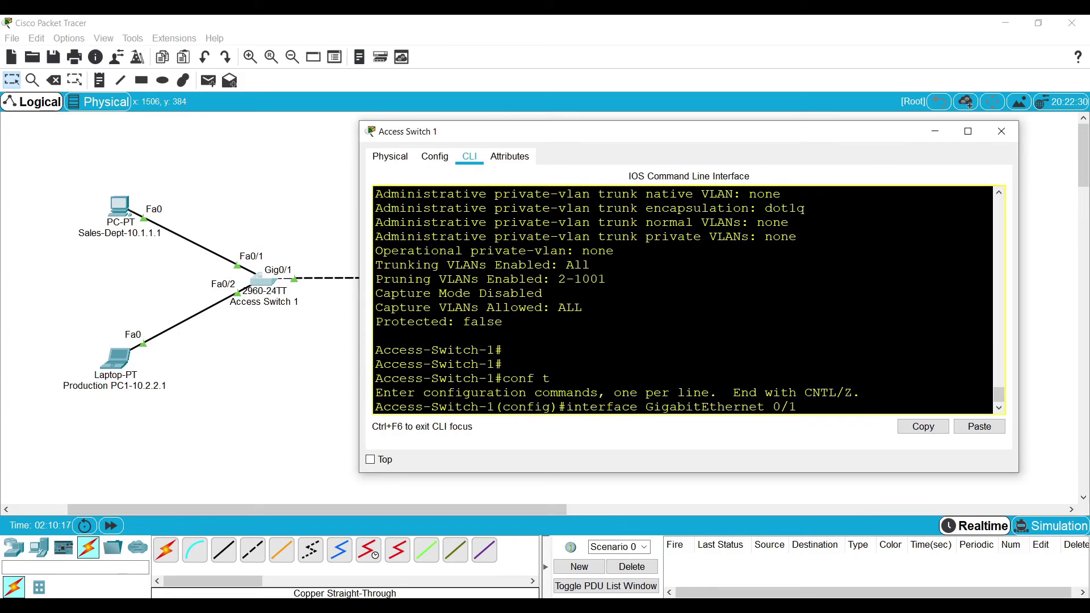
key("Return")
Try 'switchport nonegotiate' on Gig0/1, which is rejected because the port mode is dynamic
key("Return")
key("Return")
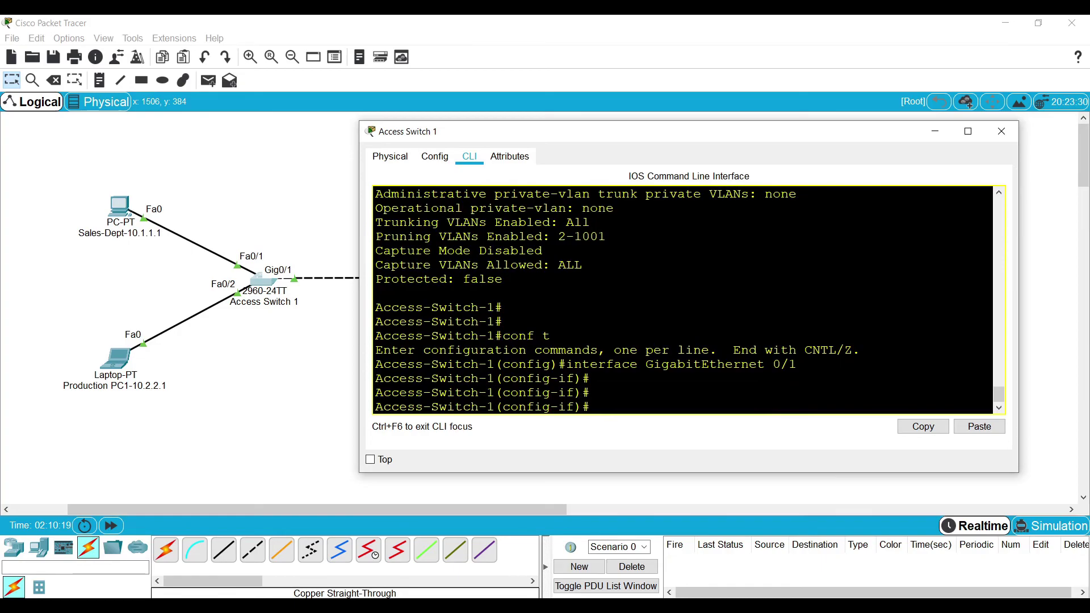
type("no nego")
key("Return")
key("Up")
key("BackSpace")
key("BackSpace")
key("BackSpace")
key("BackSpace")
key("BackSpace")
key("BackSpace")
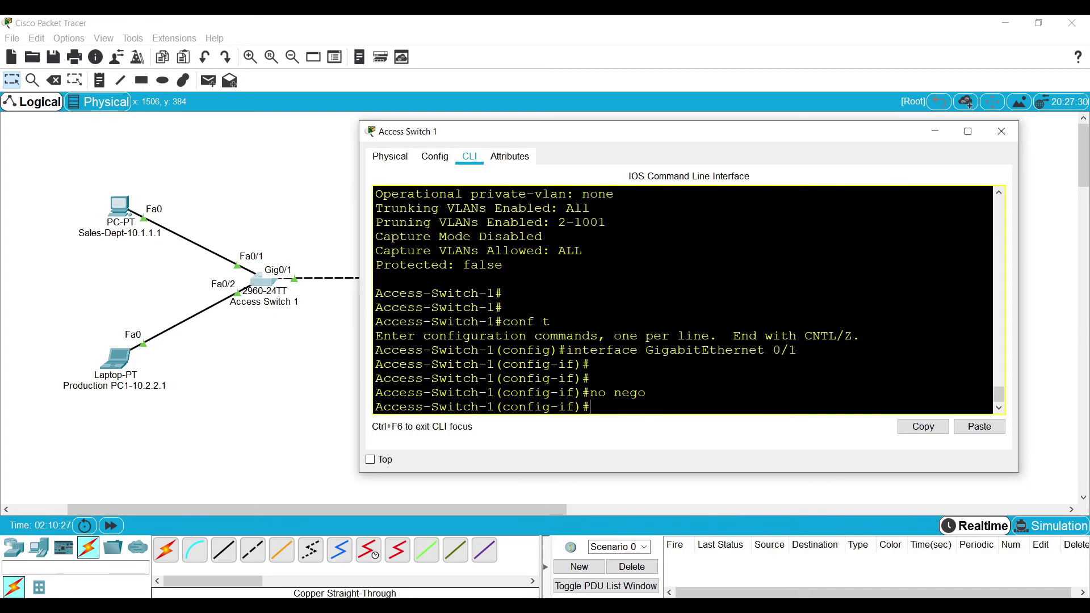
type("swi")
key("Tab")
type("no")
key("Tab")
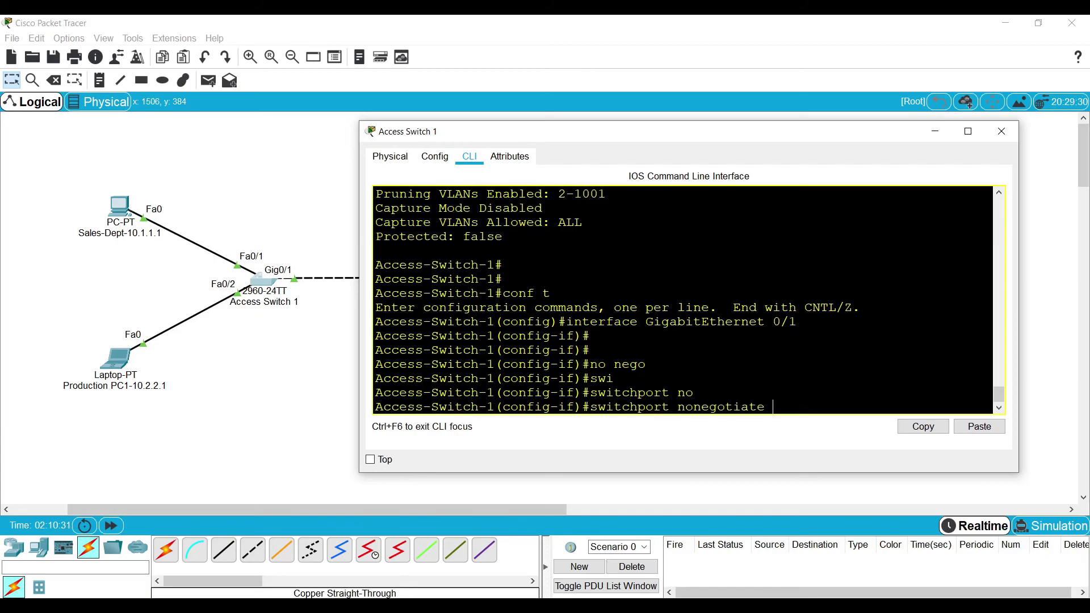
key("Return")
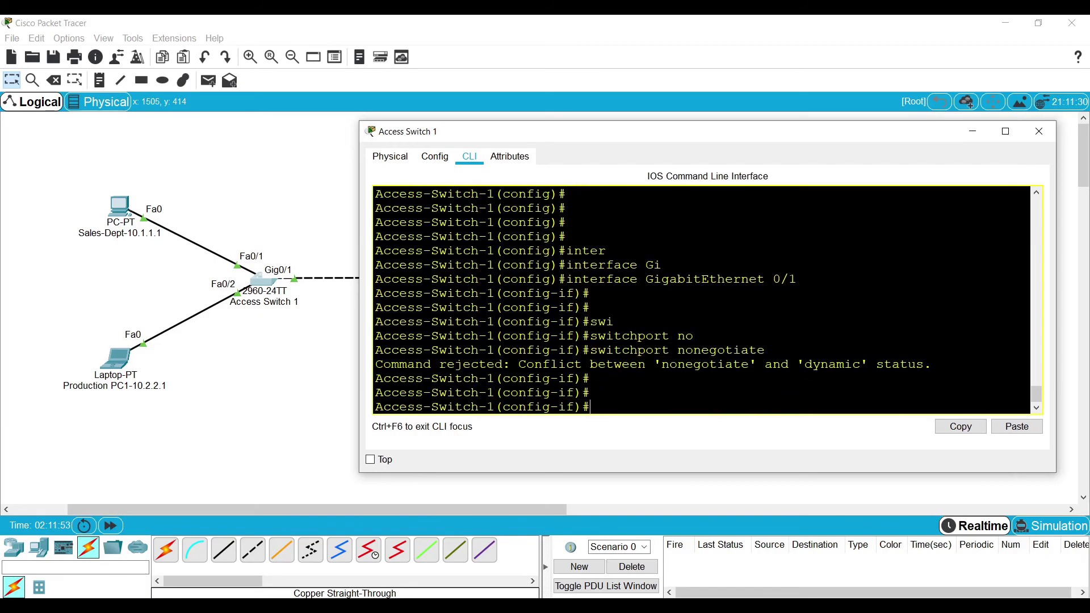
left_click_drag(654, 350, 741, 350)
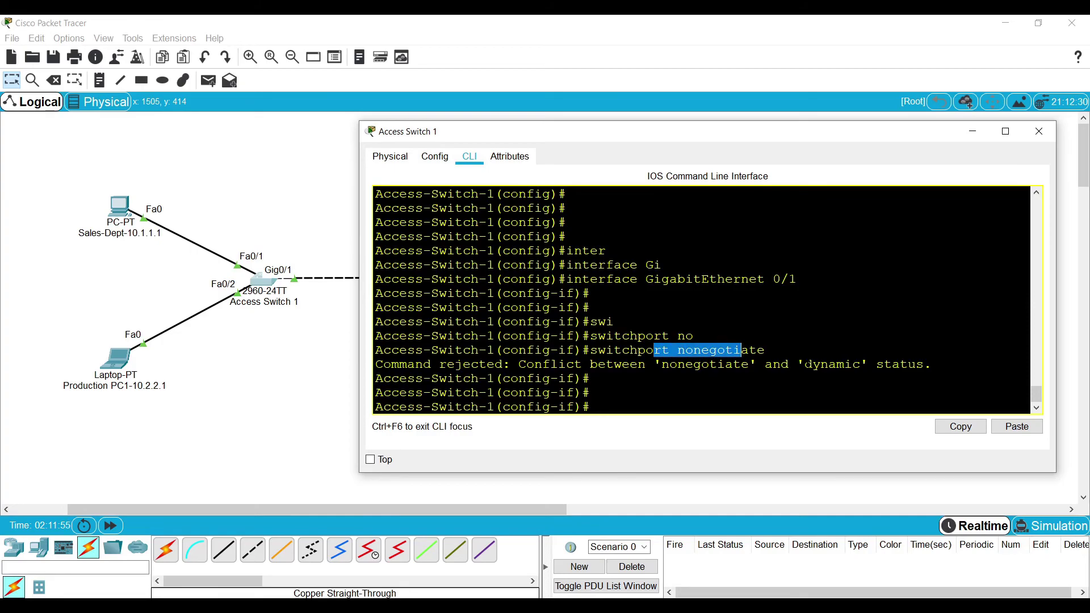
left_click_drag(804, 363, 860, 363)
left_click(860, 364)
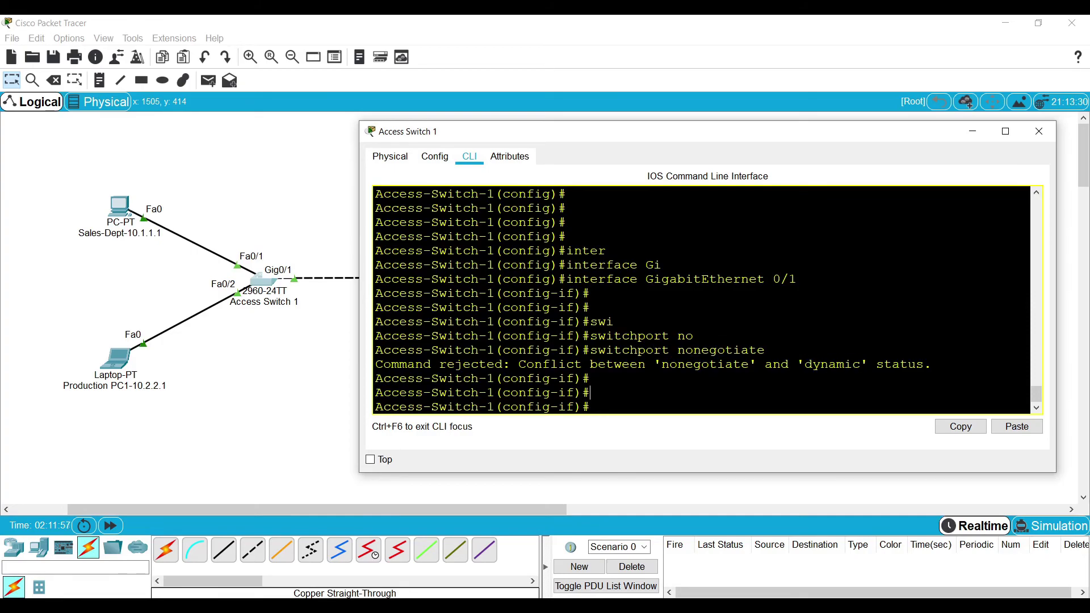
Set Gig0/1 to 'switchport mode trunk', then apply 'switchport nonegotiate' successfully
key("Up")
key("Up")
key("Up")
key("Up")
key("Down")
key("Down")
key("Down")
key("Up")
key("Up")
key("Up")
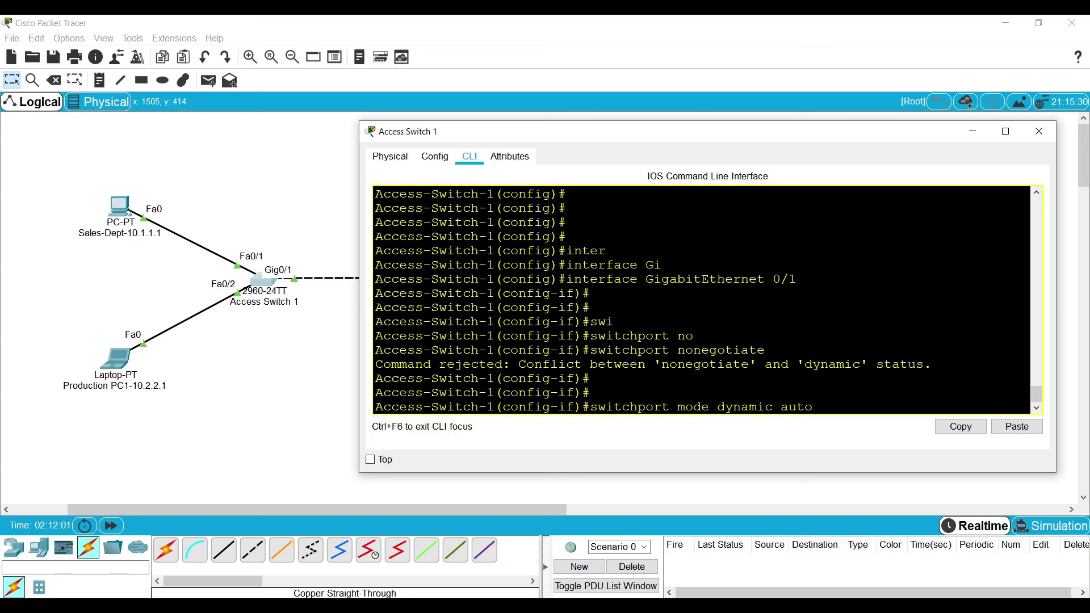
key("BackSpace")
key("BackSpace")
key("BackSpace")
key("BackSpace")
key("BackSpace")
key("BackSpace")
key("BackSpace")
key("BackSpace")
key("BackSpace")
key("BackSpace")
key("BackSpace")
key("BackSpace")
key("BackSpace")
type("tr")
key("Tab")
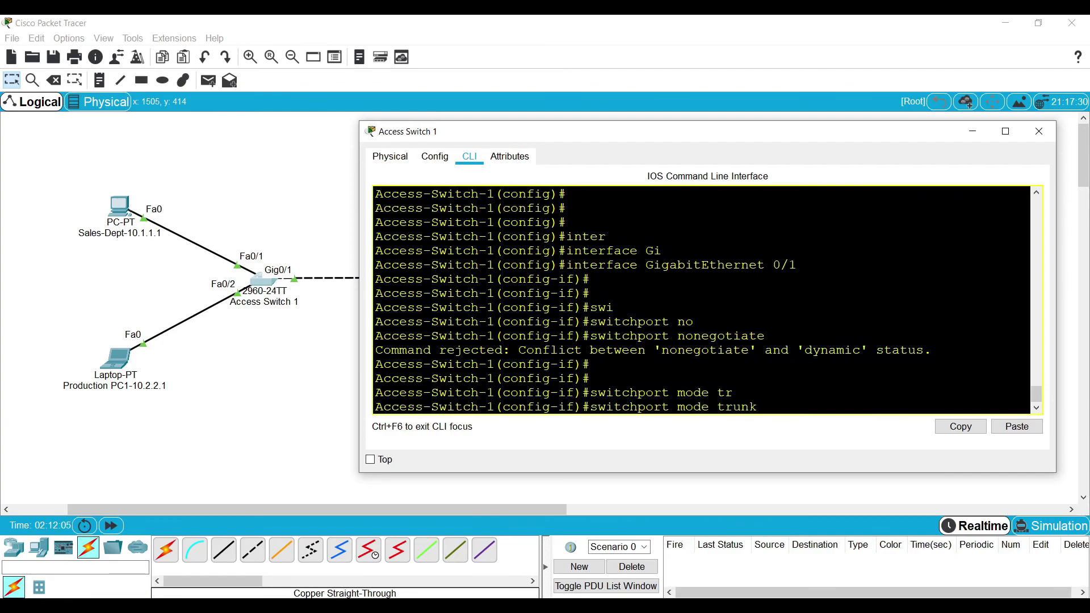
key("Return")
key("Up")
key("Up")
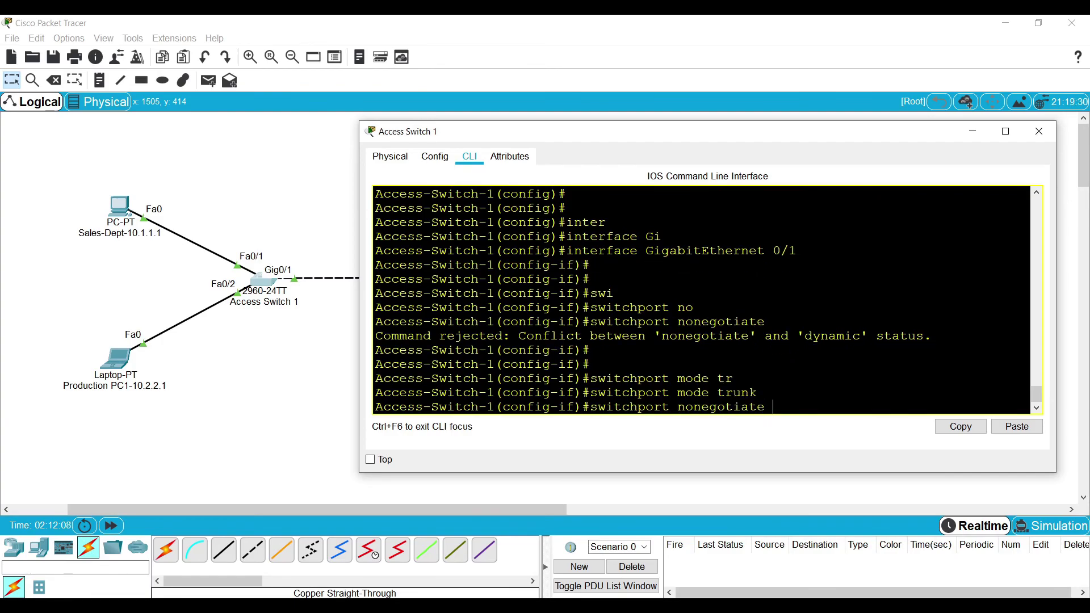
key("Return")
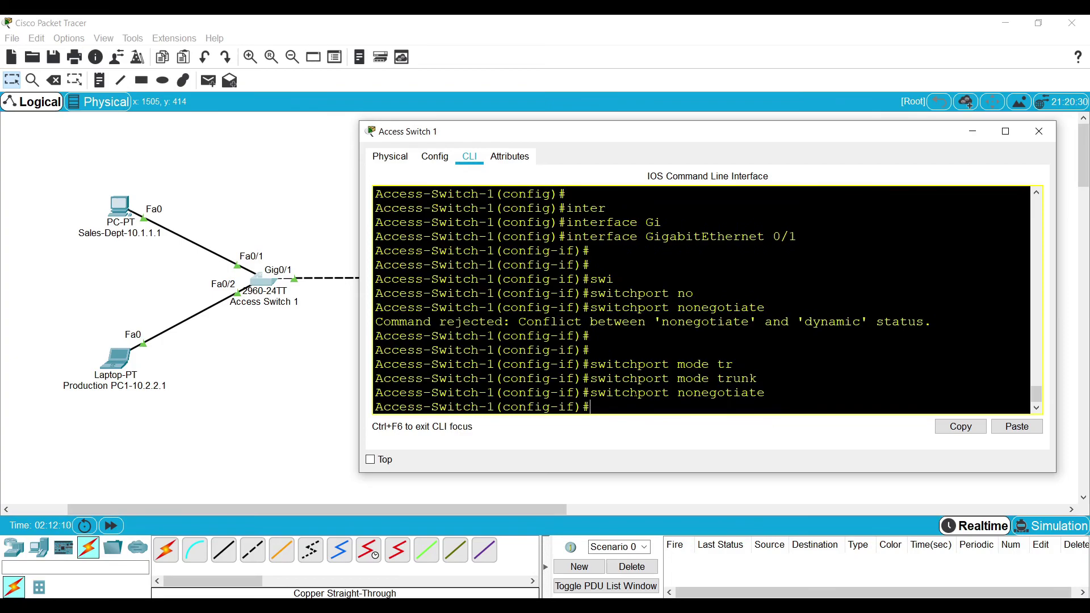
Exit configuration mode and rerun the Gig0/1 switchport status command
left_click_drag(637, 392, 762, 392)
type("end")
key("Return")
key("Return")
key("Return")
key("Return")
key("Up")
key("Up")
key("Down")
key("Up")
key("Return")
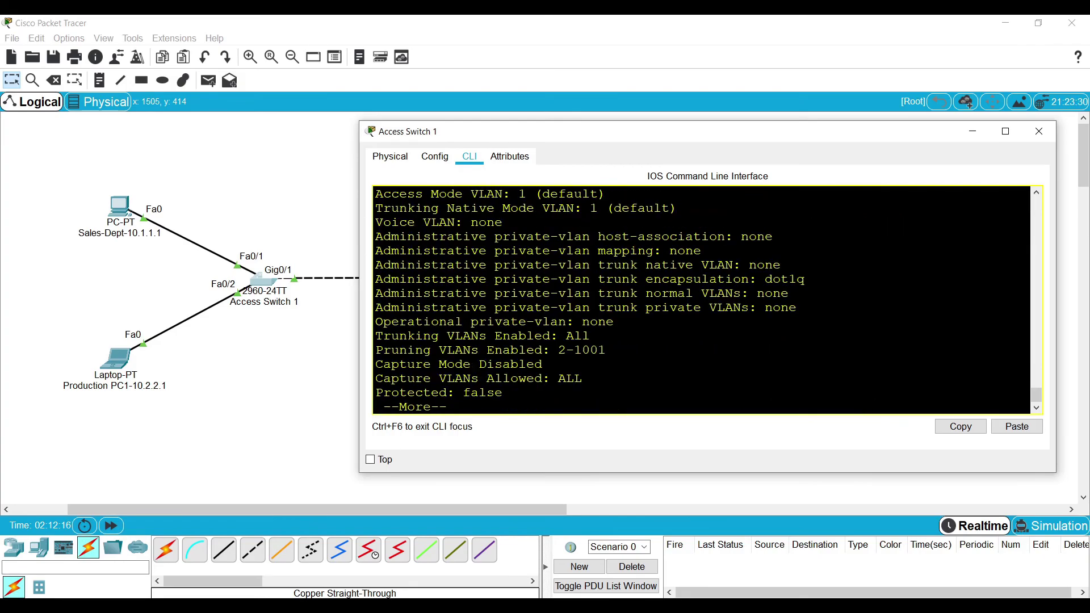
Stretch the CLI window to full height and highlight 'Administrative Mode: trunk' and 'Negotiation of Trunking: Off'
left_click_drag(1042, 473, 1066, 594)
double_click(1066, 594)
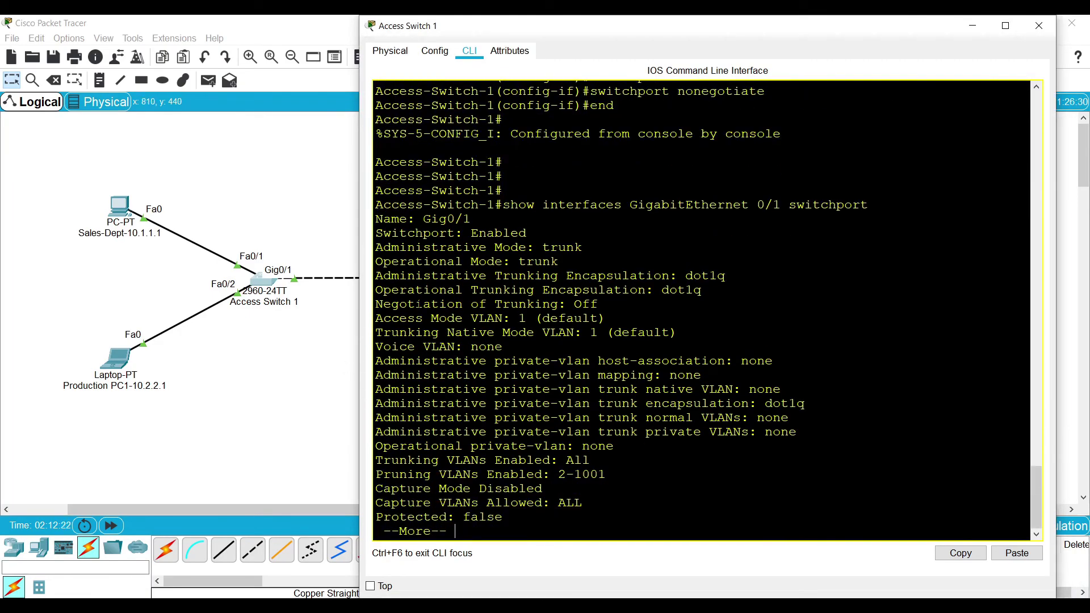
left_click_drag(383, 304, 598, 304)
key("ctrl+c")
left_click_drag(542, 248, 582, 247)
left_click_drag(479, 304, 598, 304)
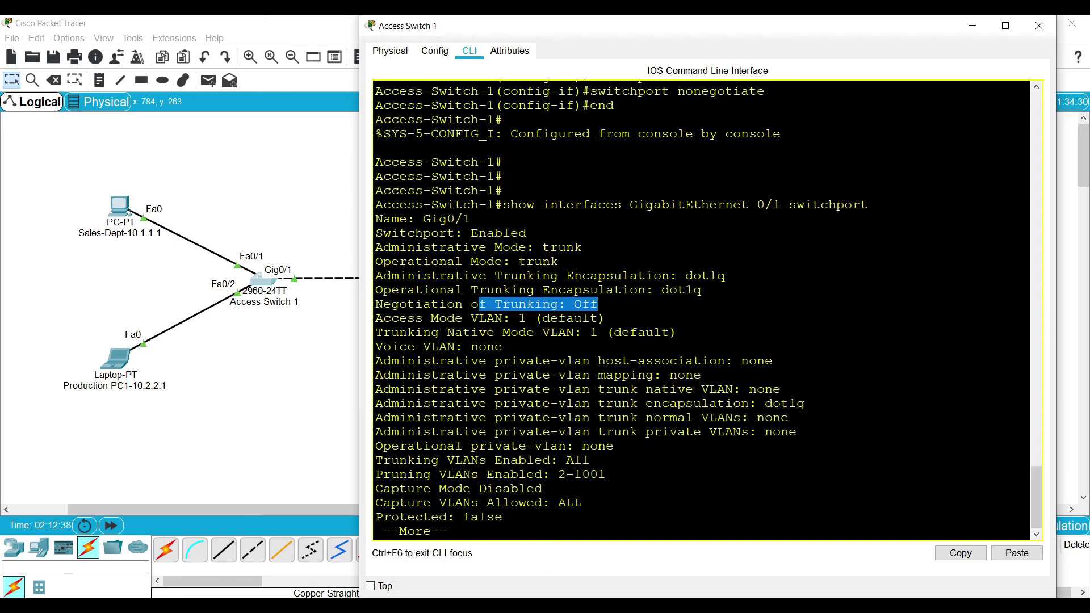